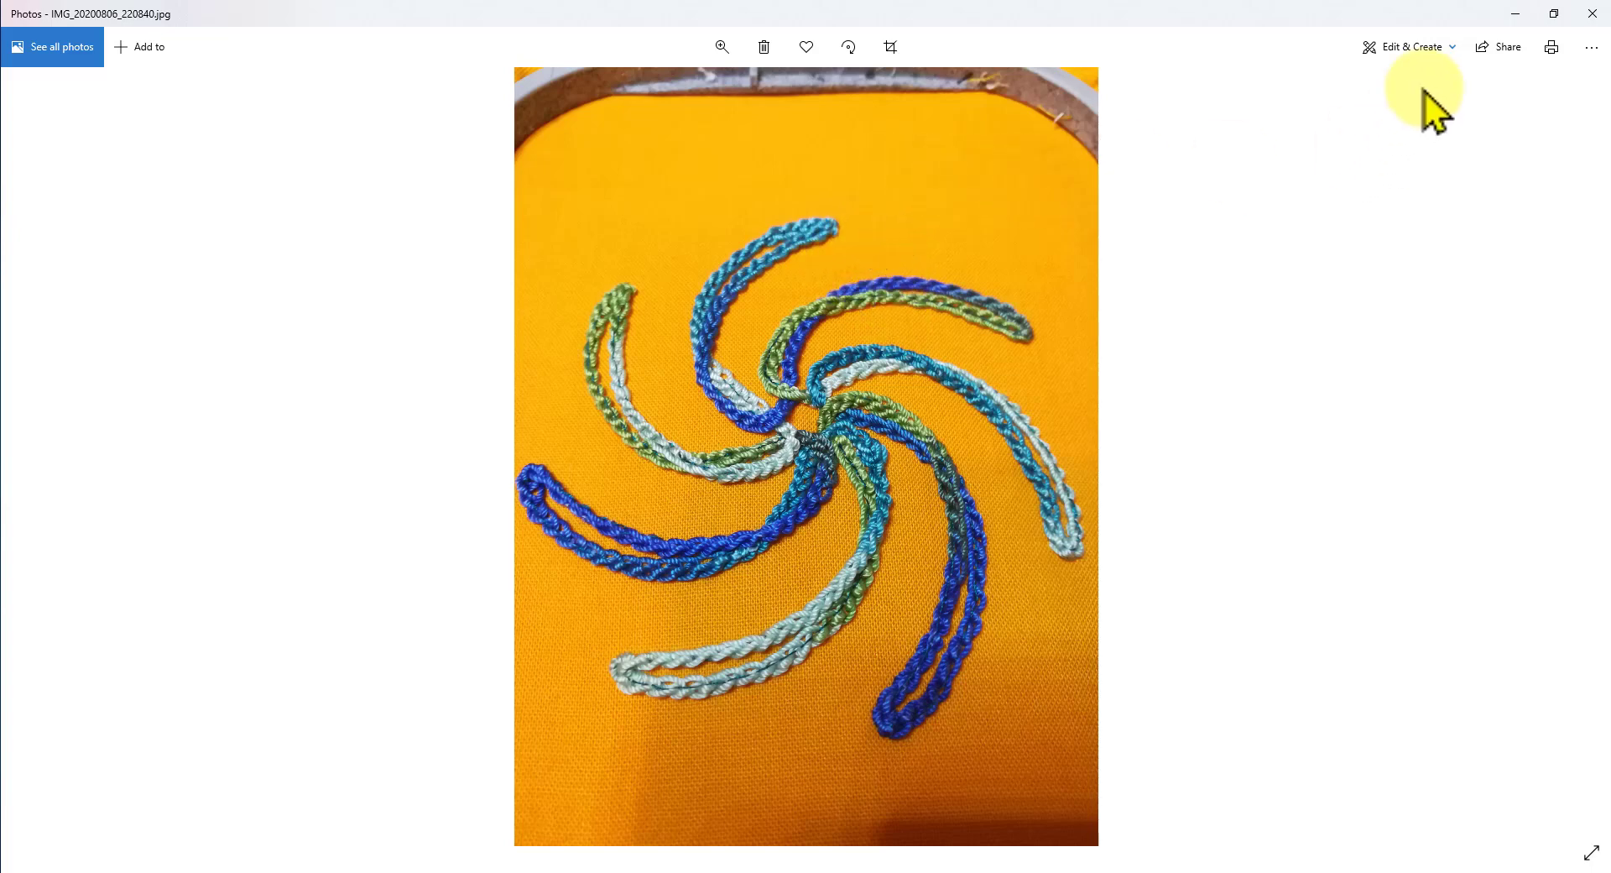
- Switch to BERNINA Embroidery Software and draw an eight-pointed star about 98 mm wide in the upper half of the page
left_click(1515, 13)
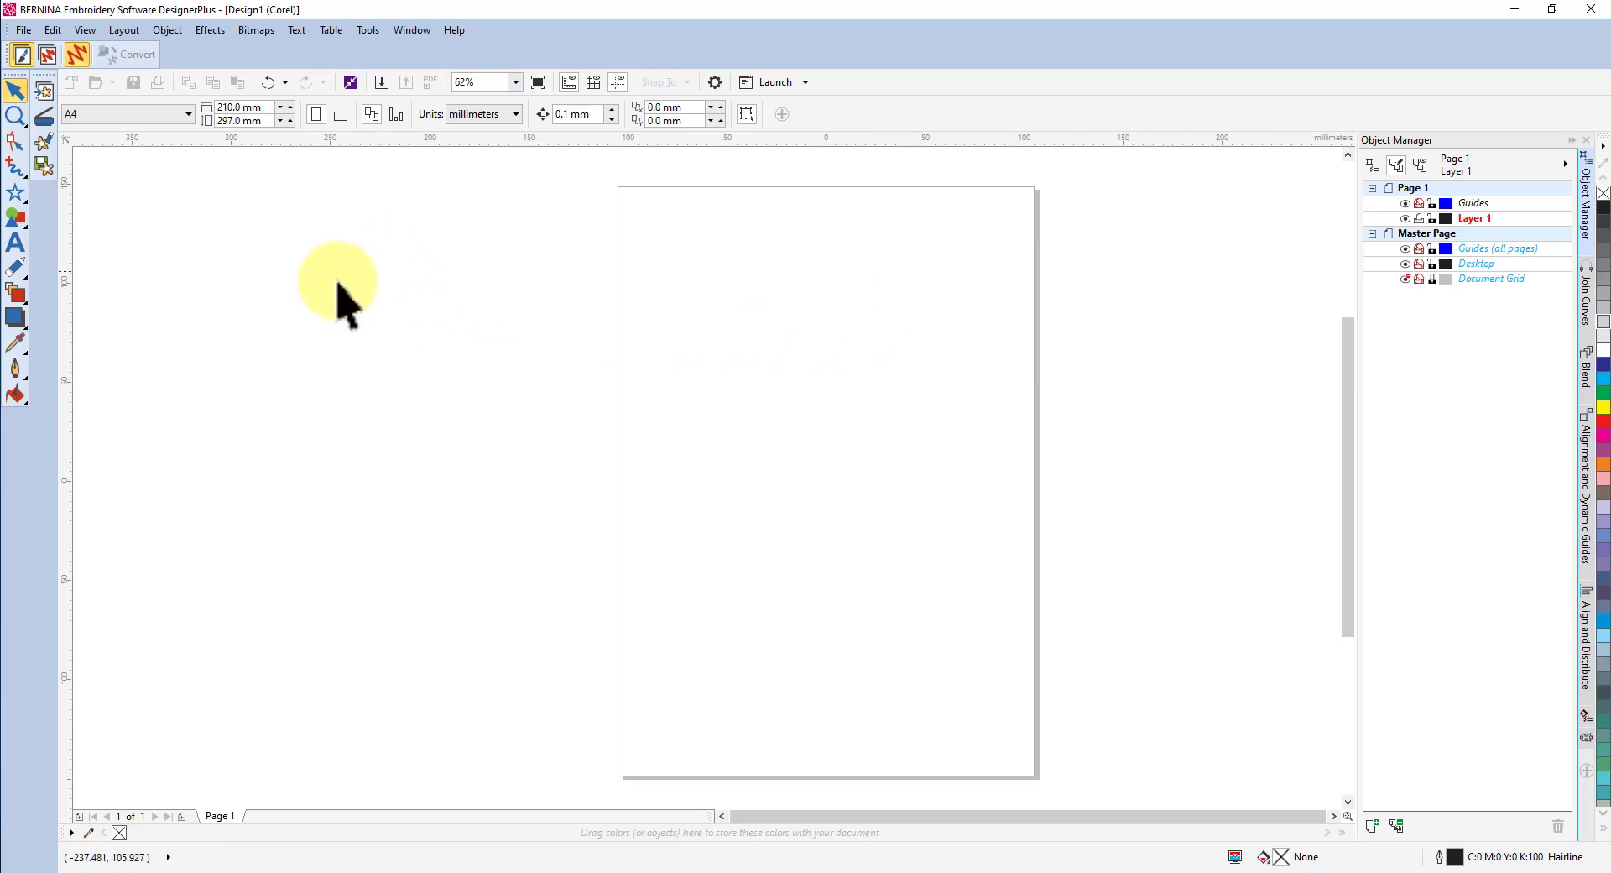
left_click(25, 203)
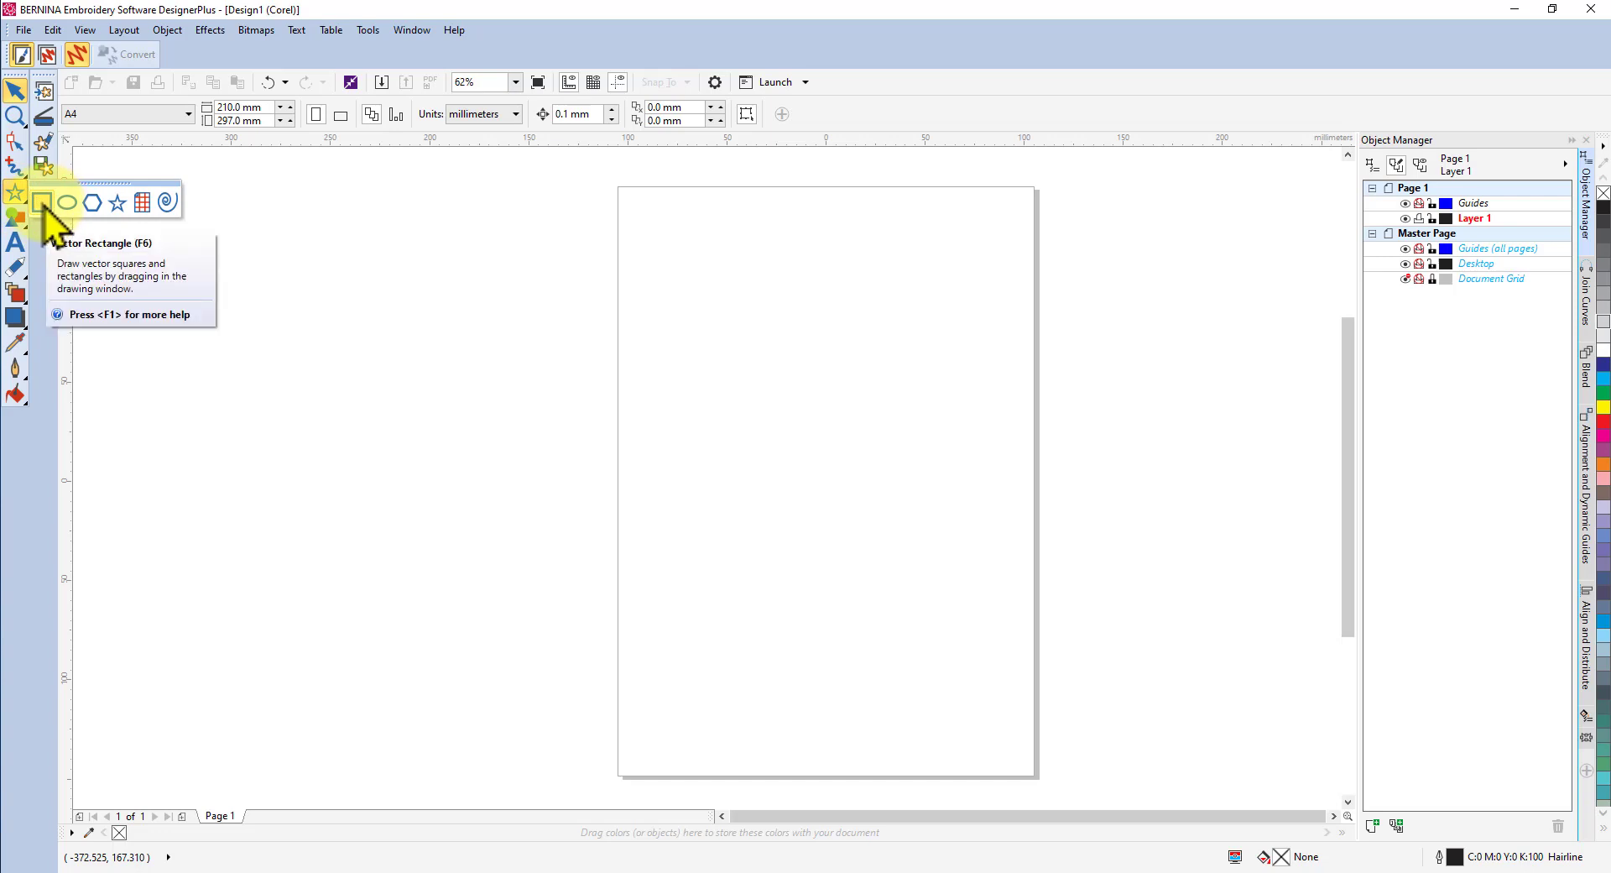
left_click(116, 203)
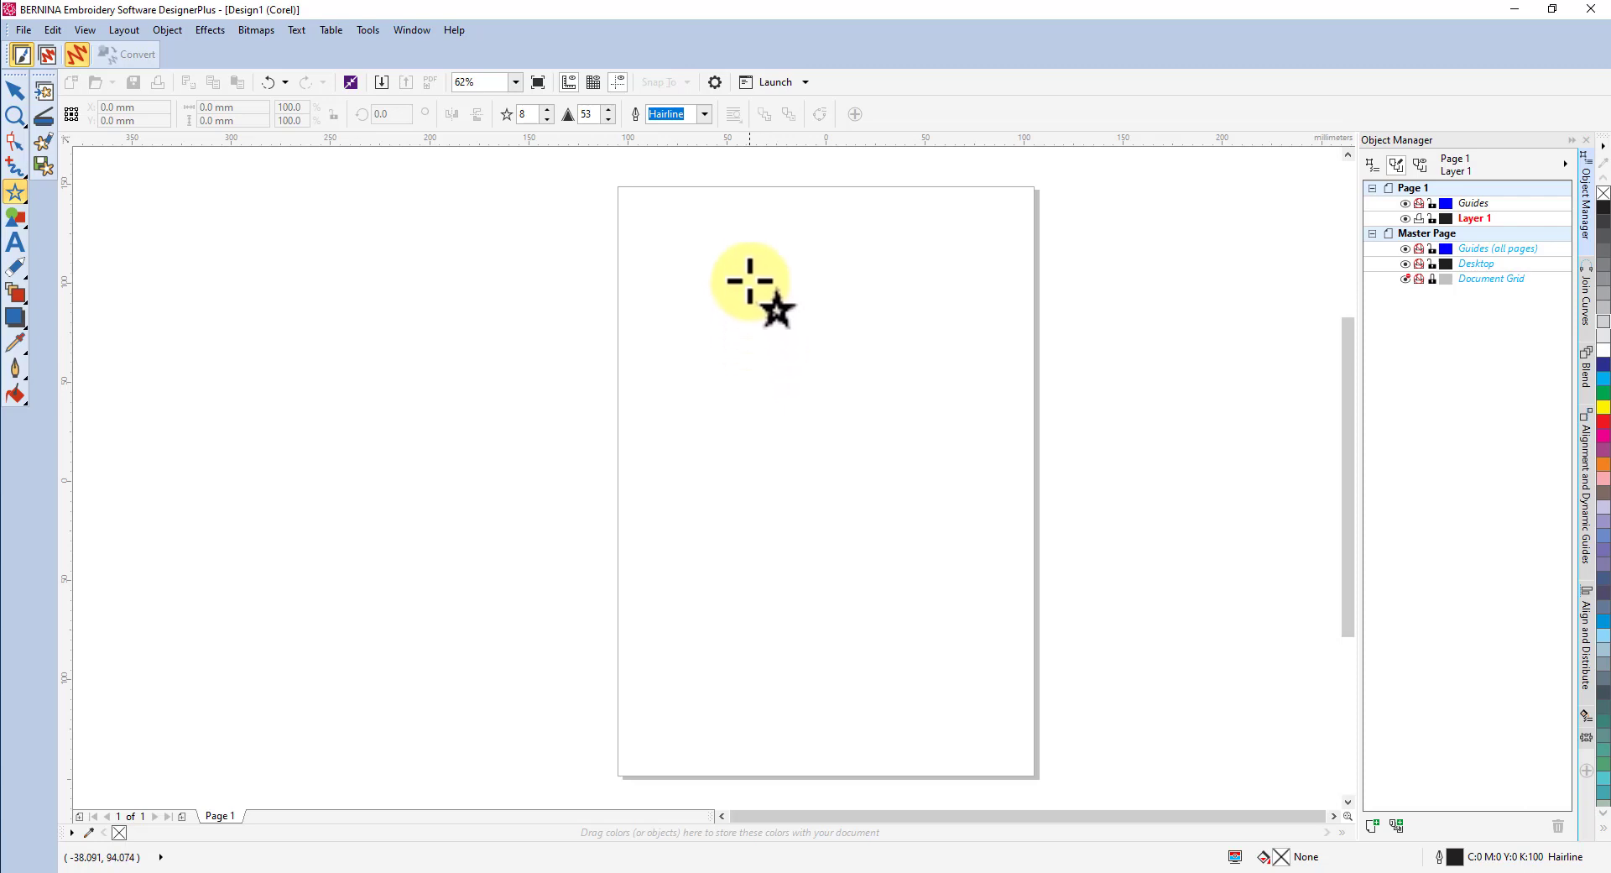
left_click_drag(747, 275, 913, 470)
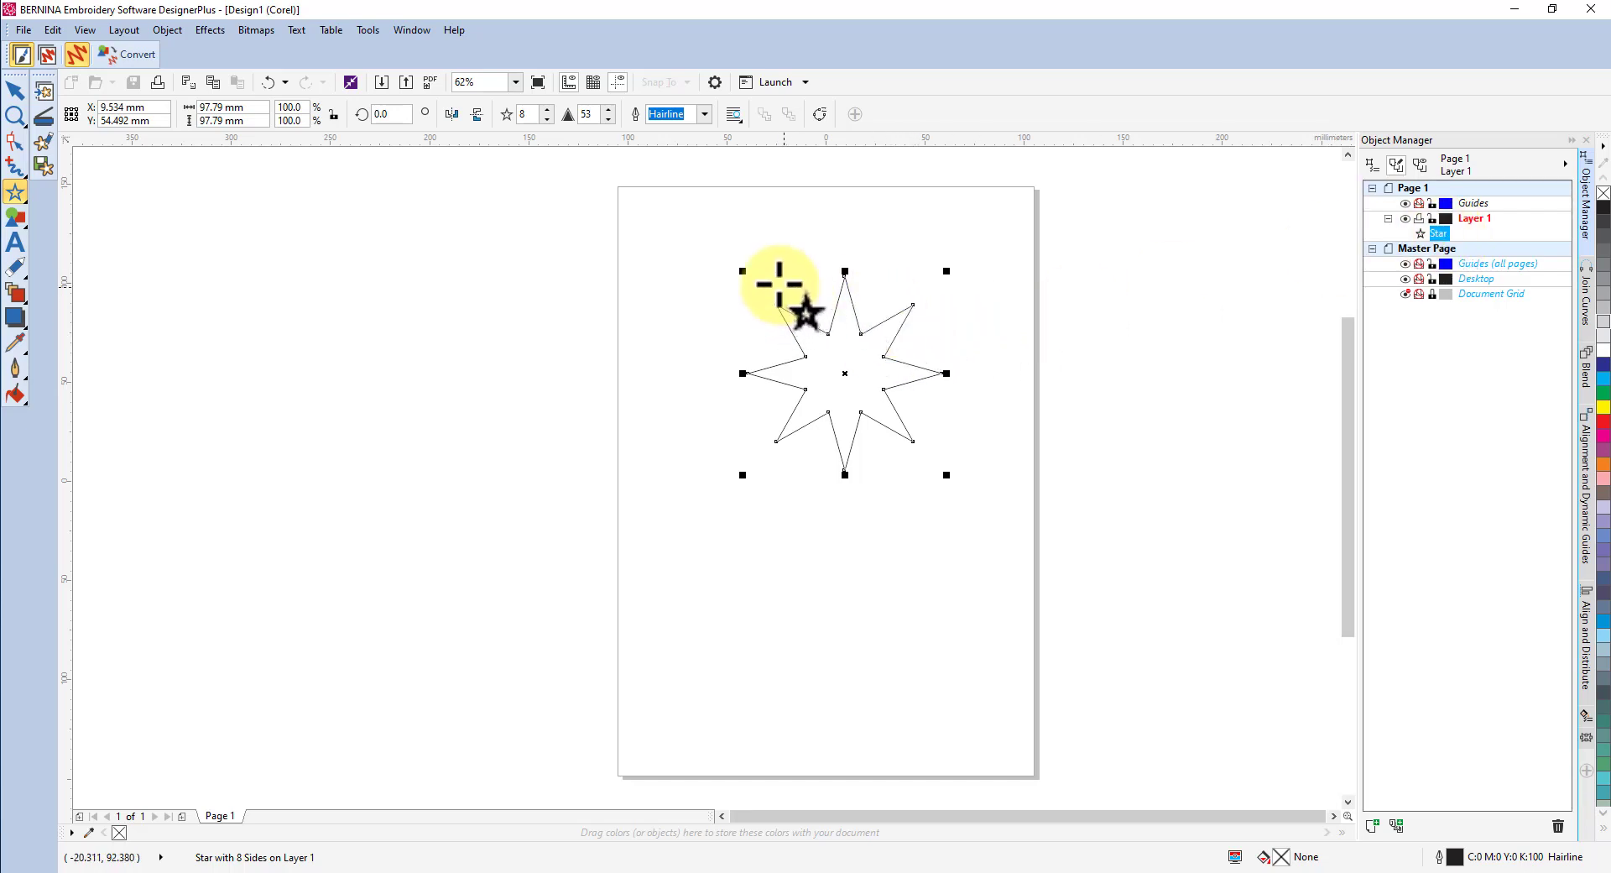
- Try to reshape the star by moving the inner node between its upper-right and right points
left_click(14, 141)
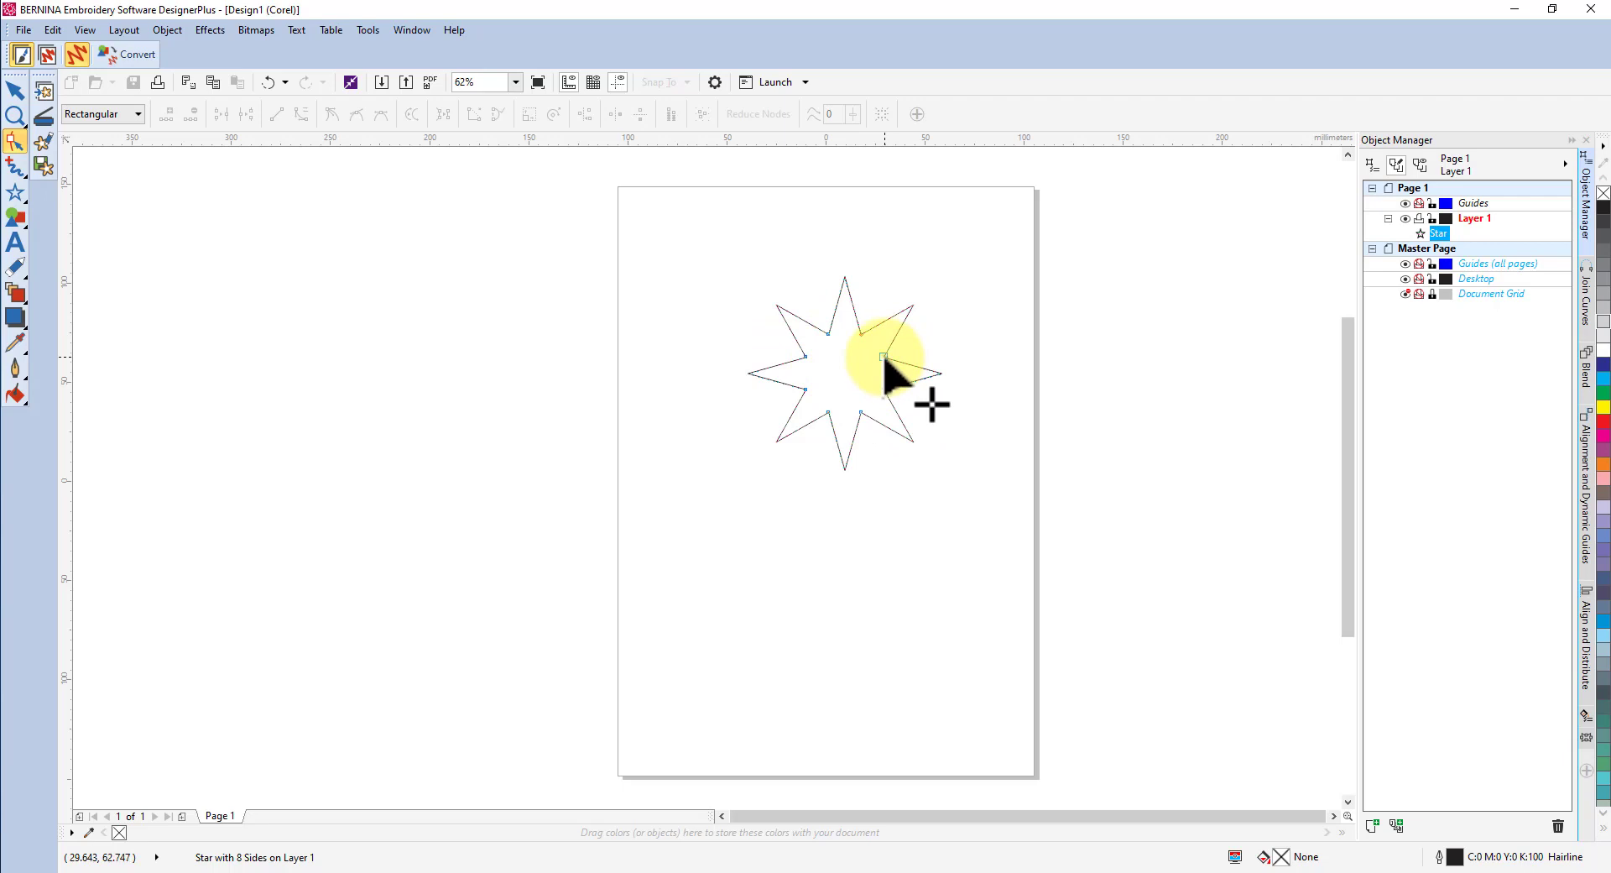
mouse_move(885, 356)
left_mouse_down()
mouse_move(860, 368)
mouse_move(909, 346)
mouse_move(865, 361)
mouse_move(882, 359)
left_mouse_up()
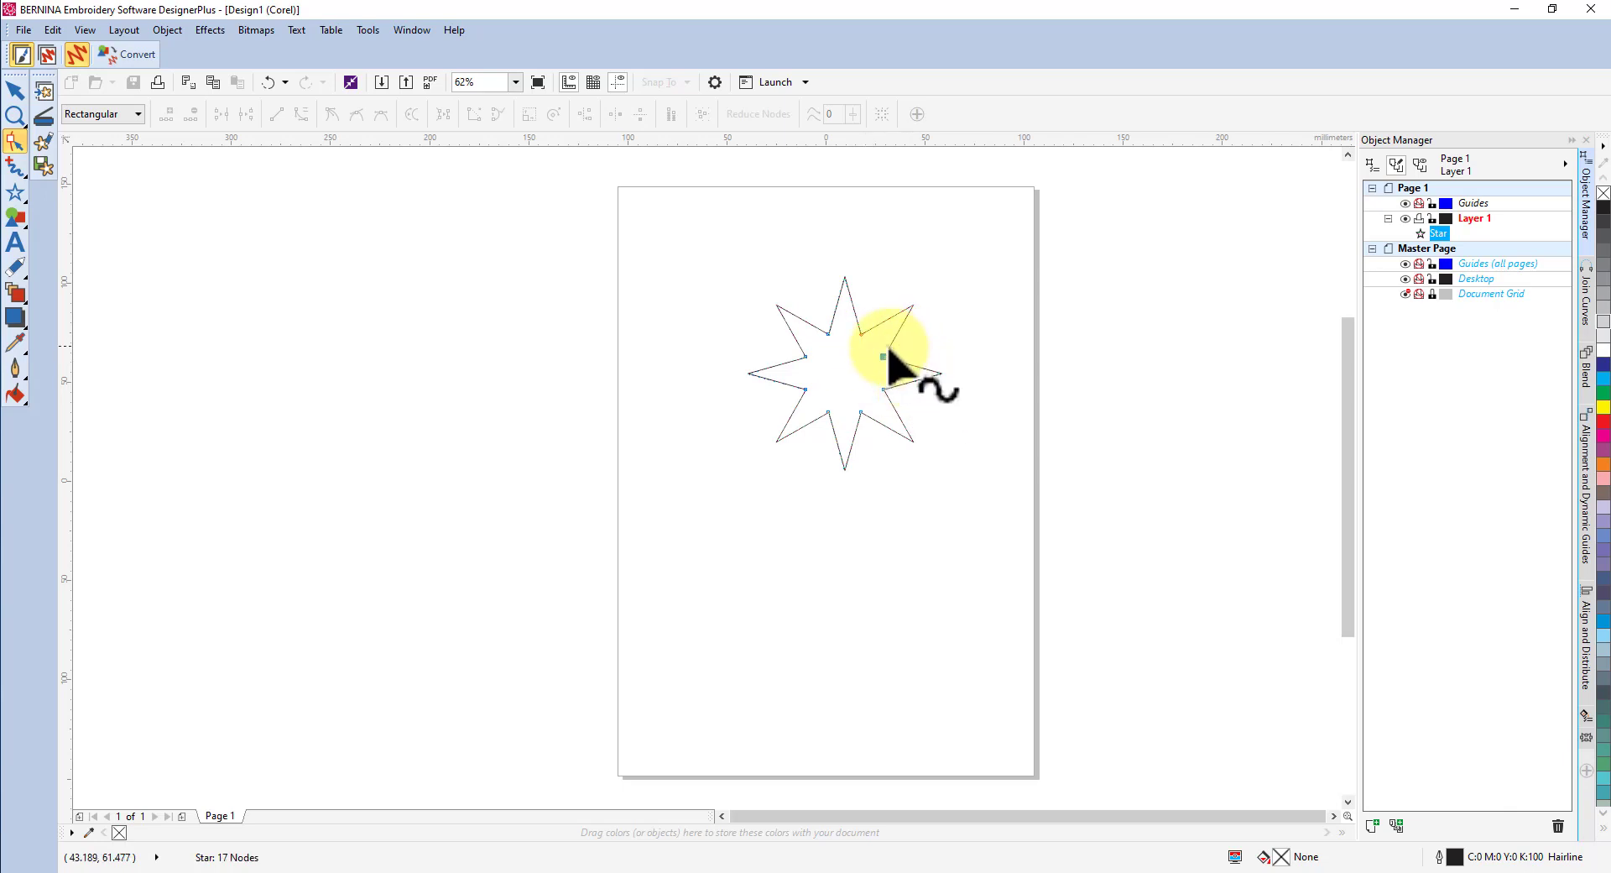
left_click(881, 356)
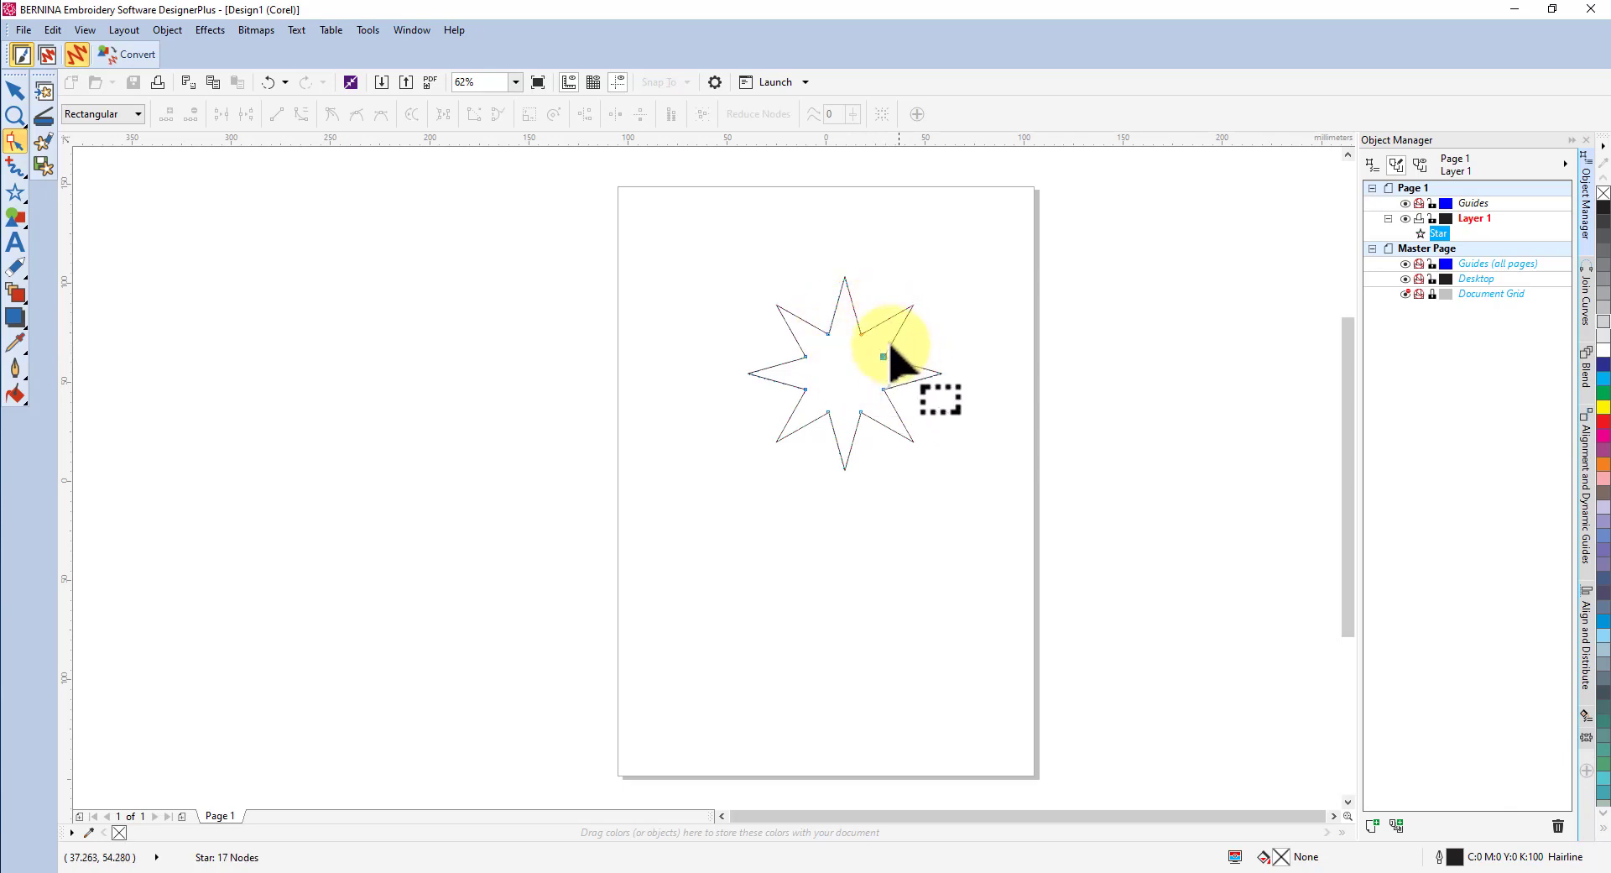
- Select the star object and increase its corner sharpness to 63
left_click(15, 88)
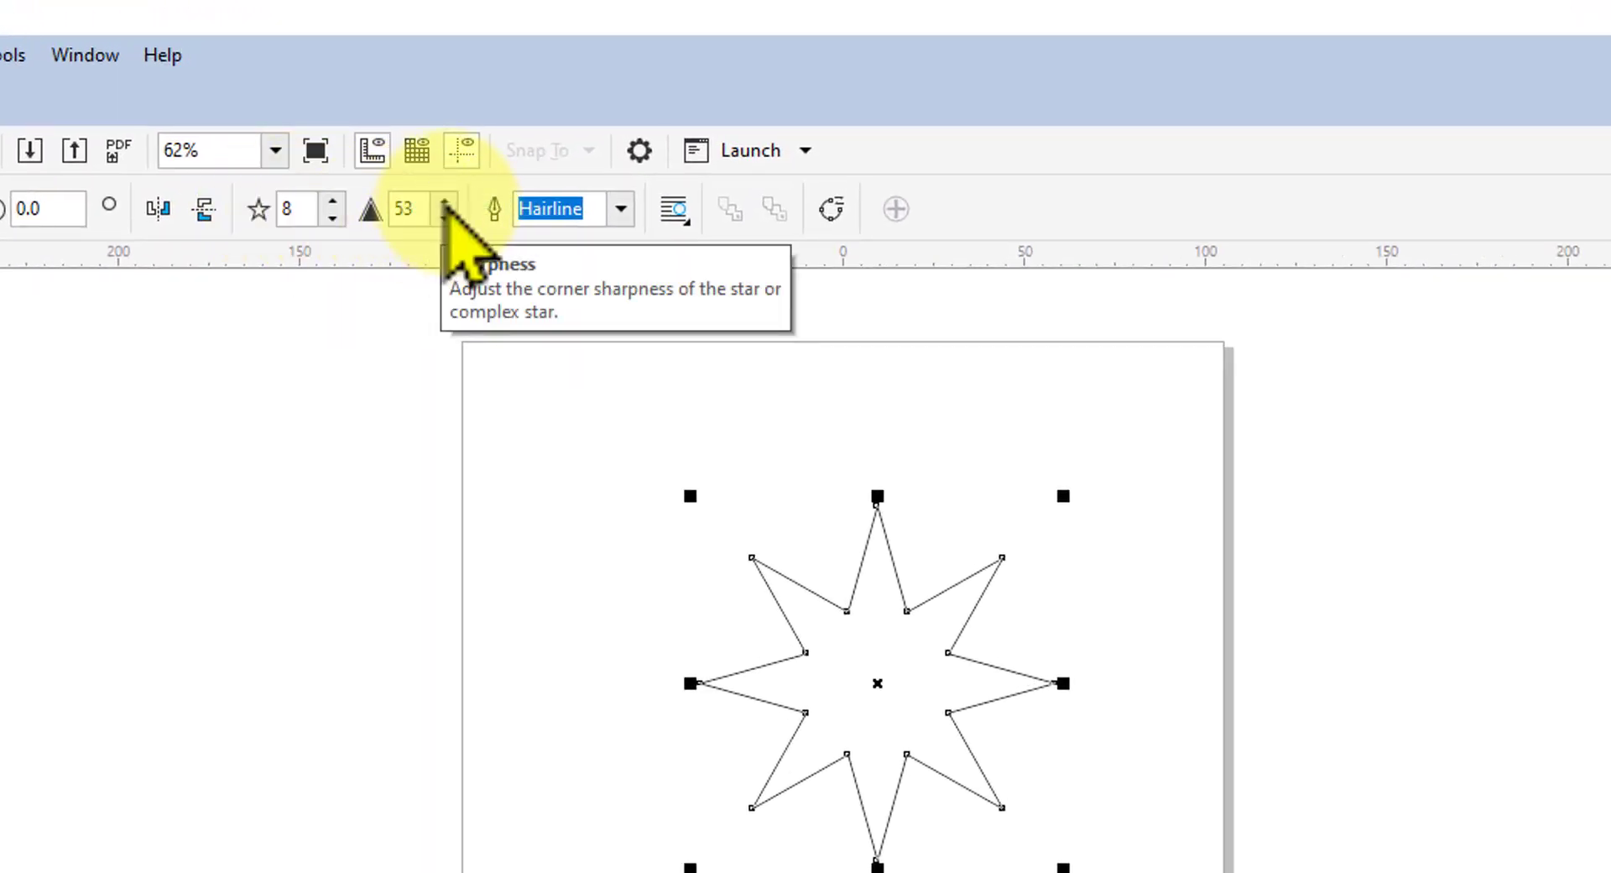
left_click(445, 203)
left_click(445, 203)
left_click(445, 204)
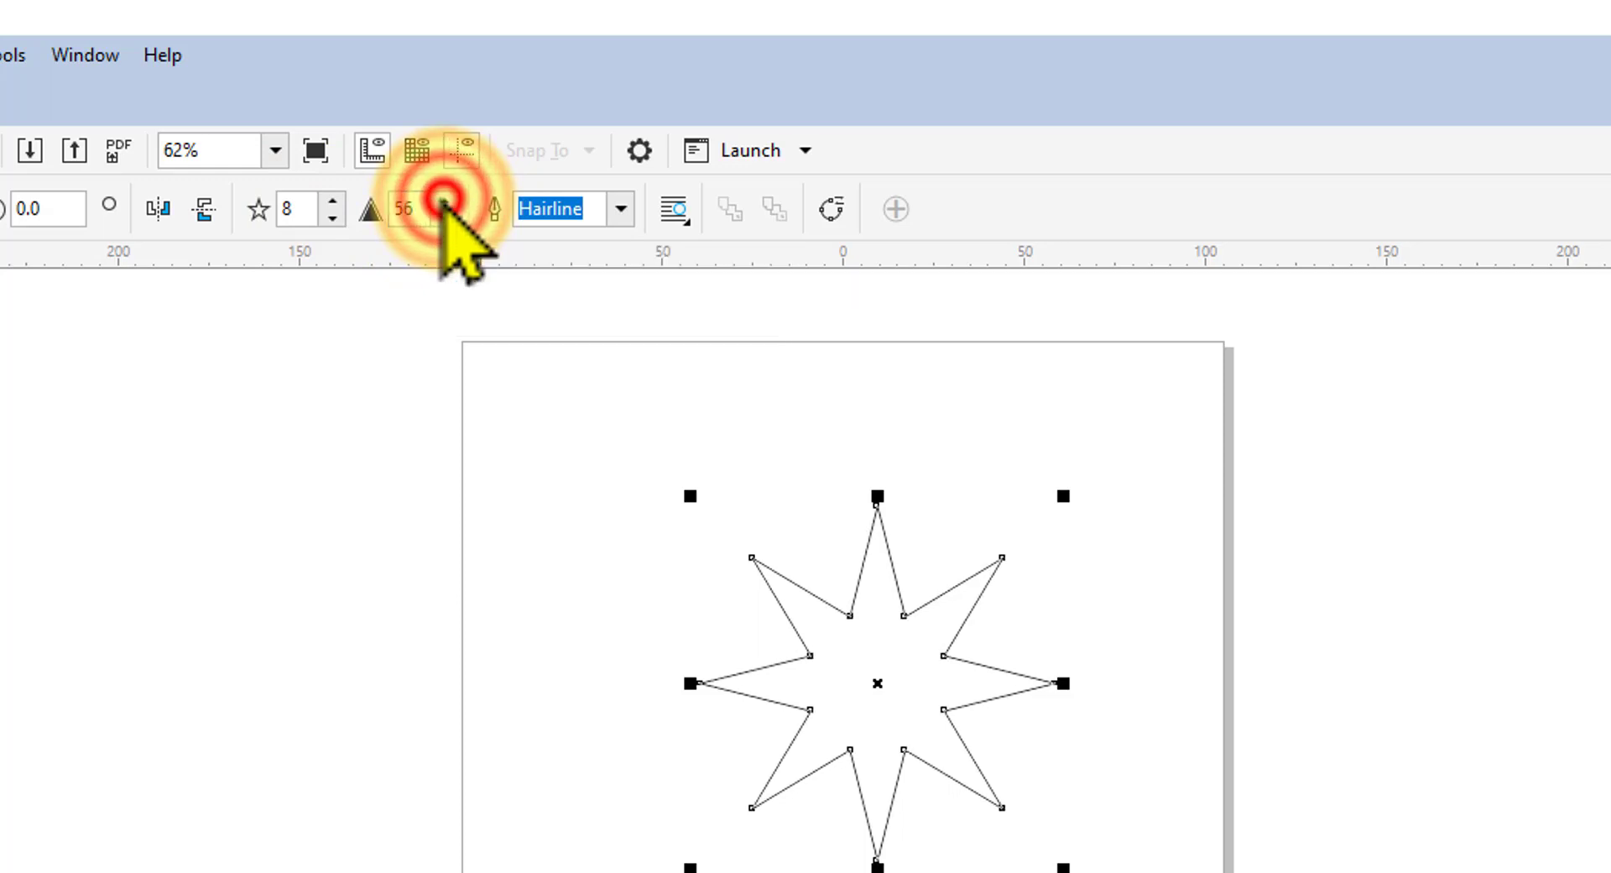
left_click(445, 203)
left_click(444, 203)
left_click(445, 203)
left_click(445, 203)
left_click(445, 204)
left_click(445, 203)
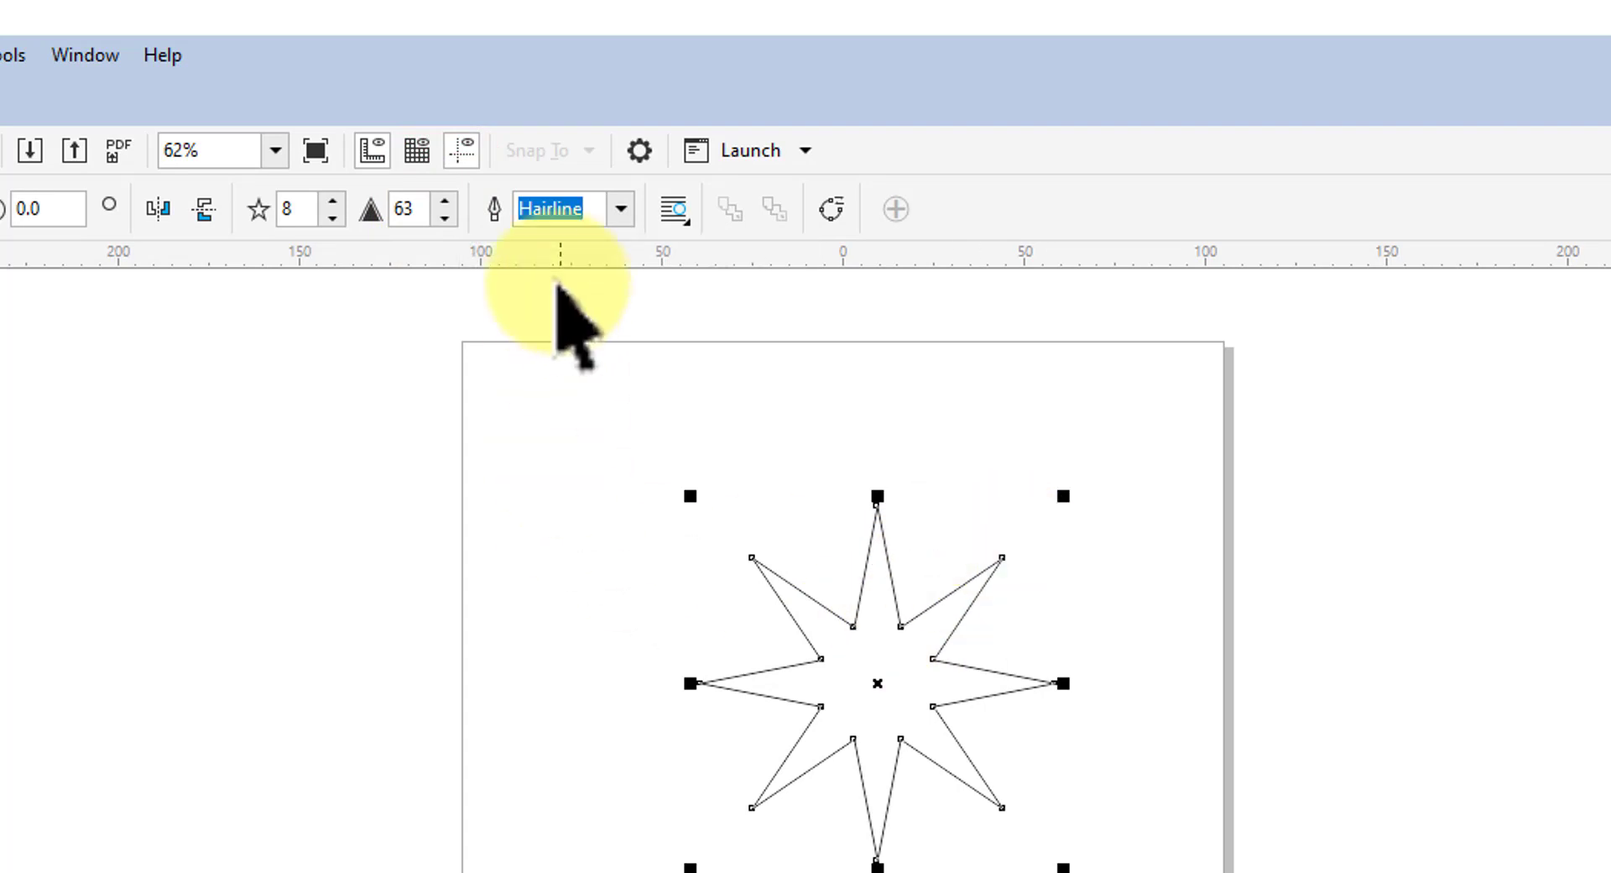
- Reduce the star's corner sharpness to 53
left_click(443, 217)
left_click(443, 217)
left_click(442, 217)
left_click(442, 217)
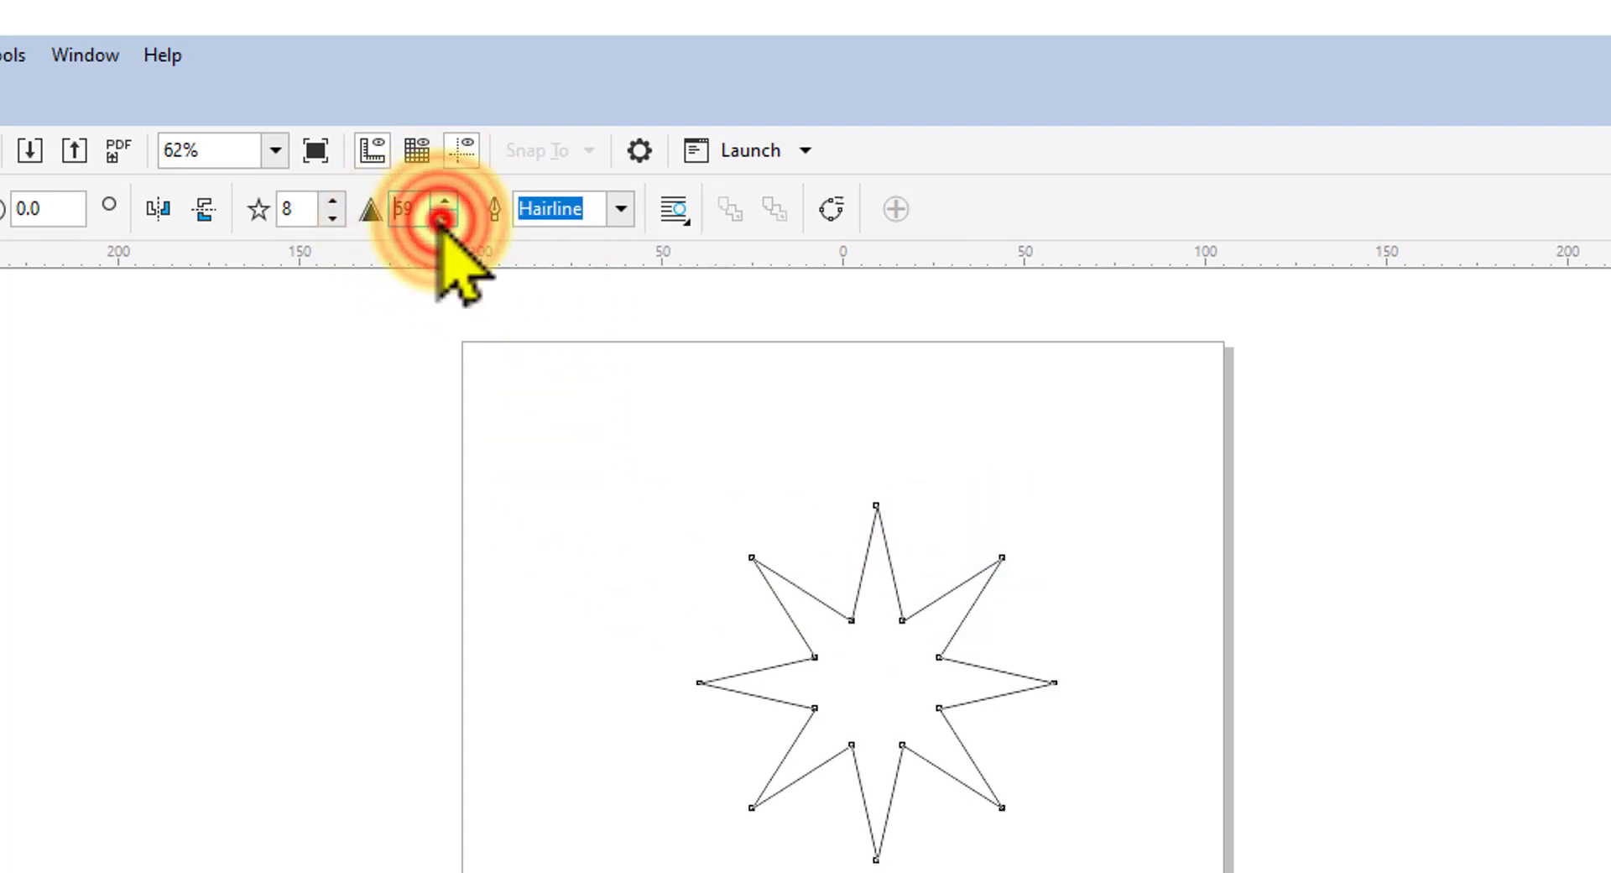
left_click(443, 217)
left_click(442, 217)
left_click(442, 217)
left_click(443, 217)
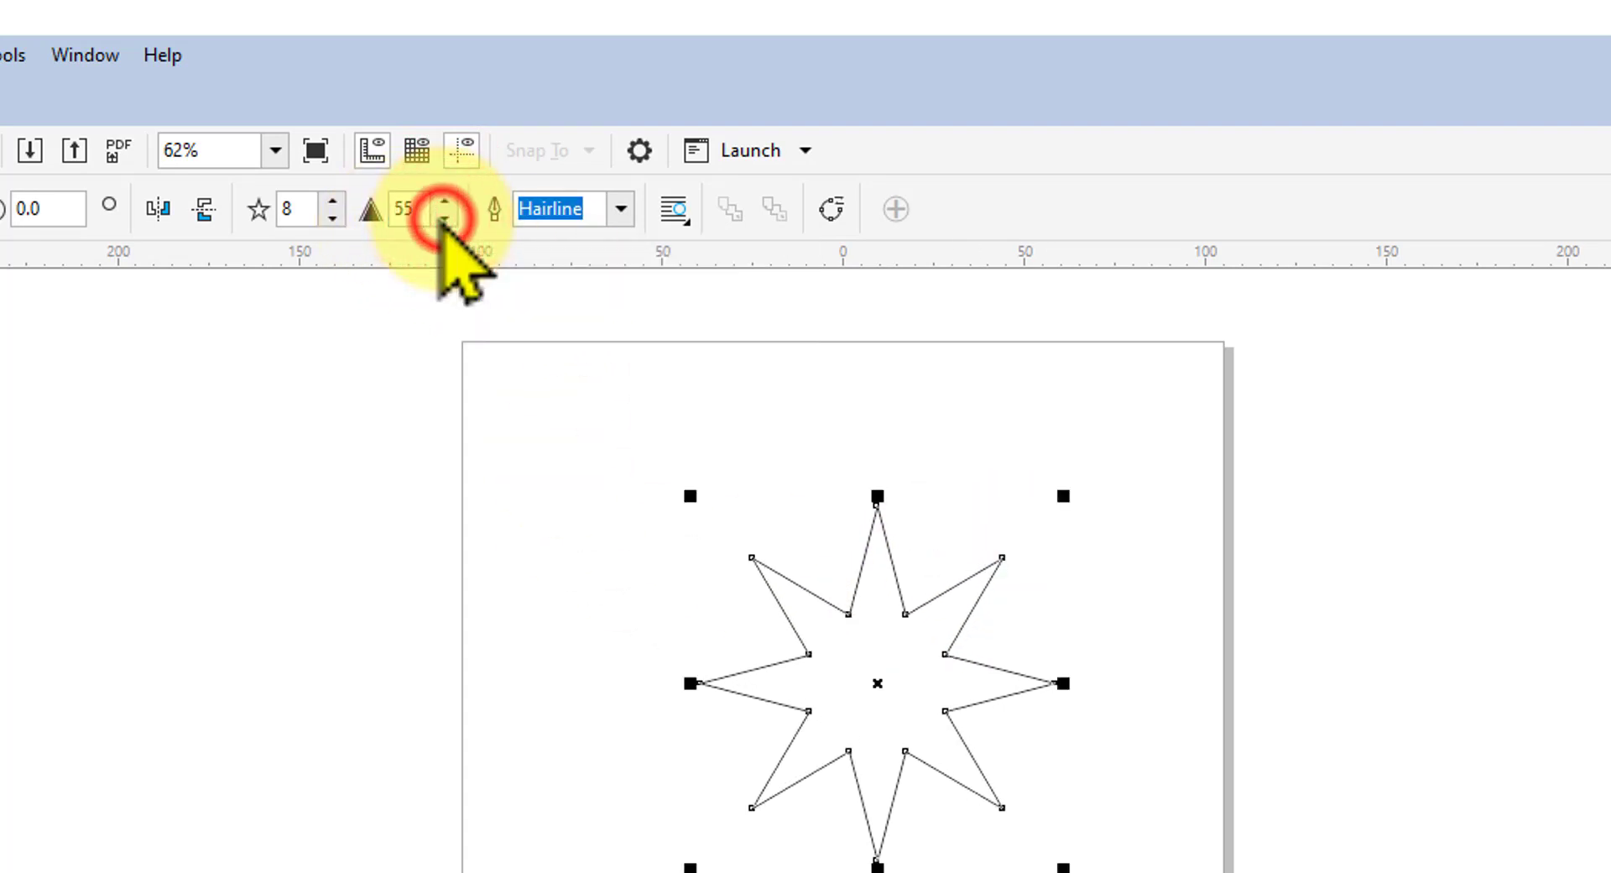
left_click(442, 218)
left_click(442, 217)
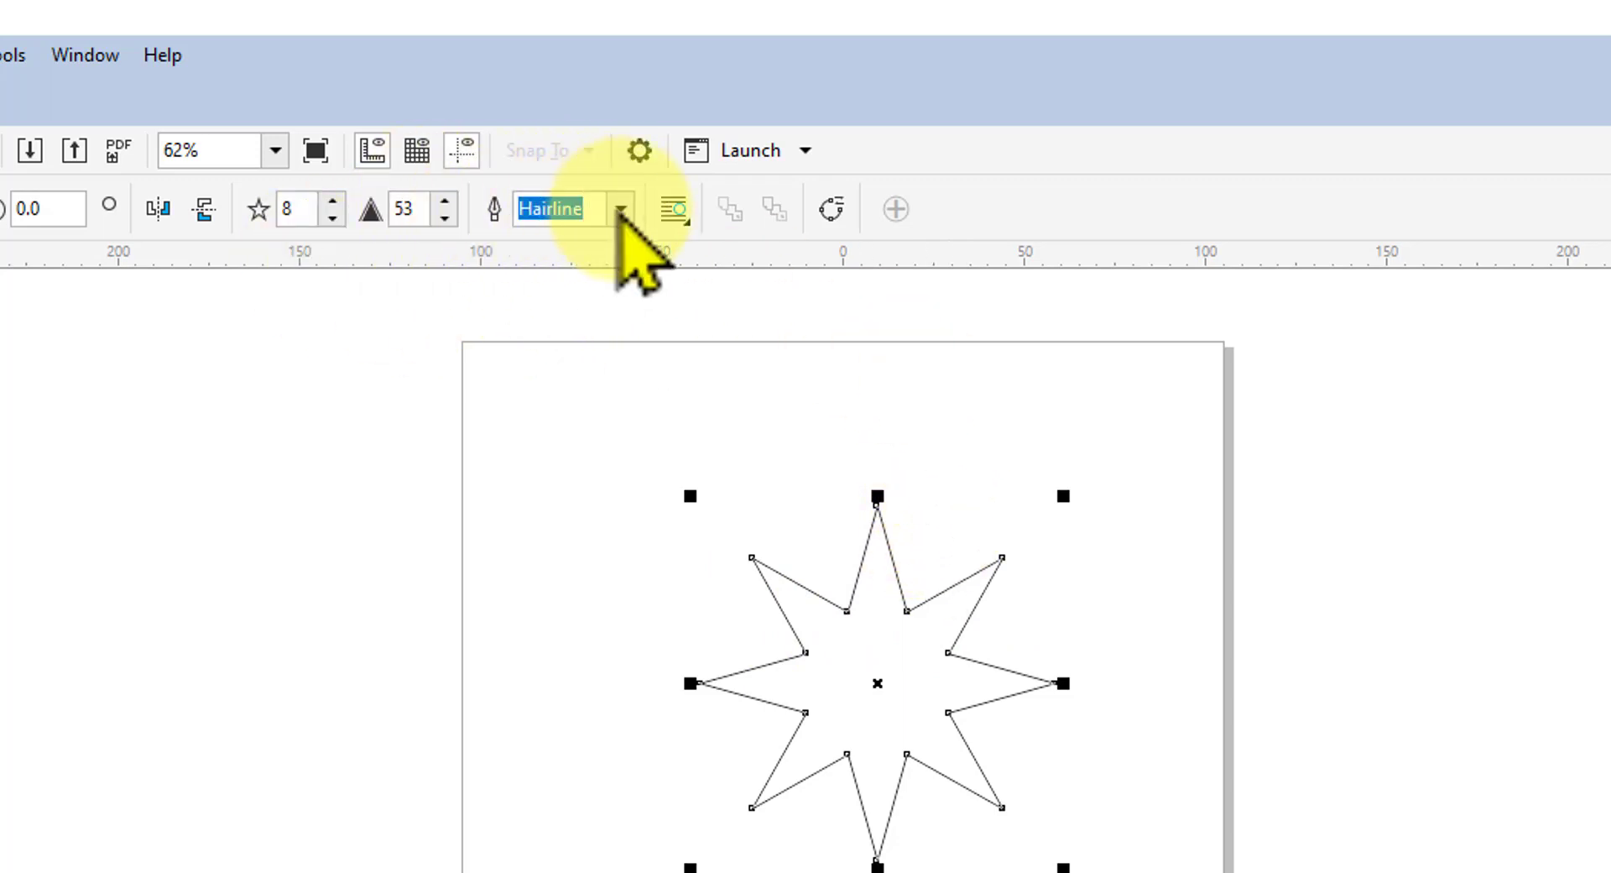
left_click(621, 208)
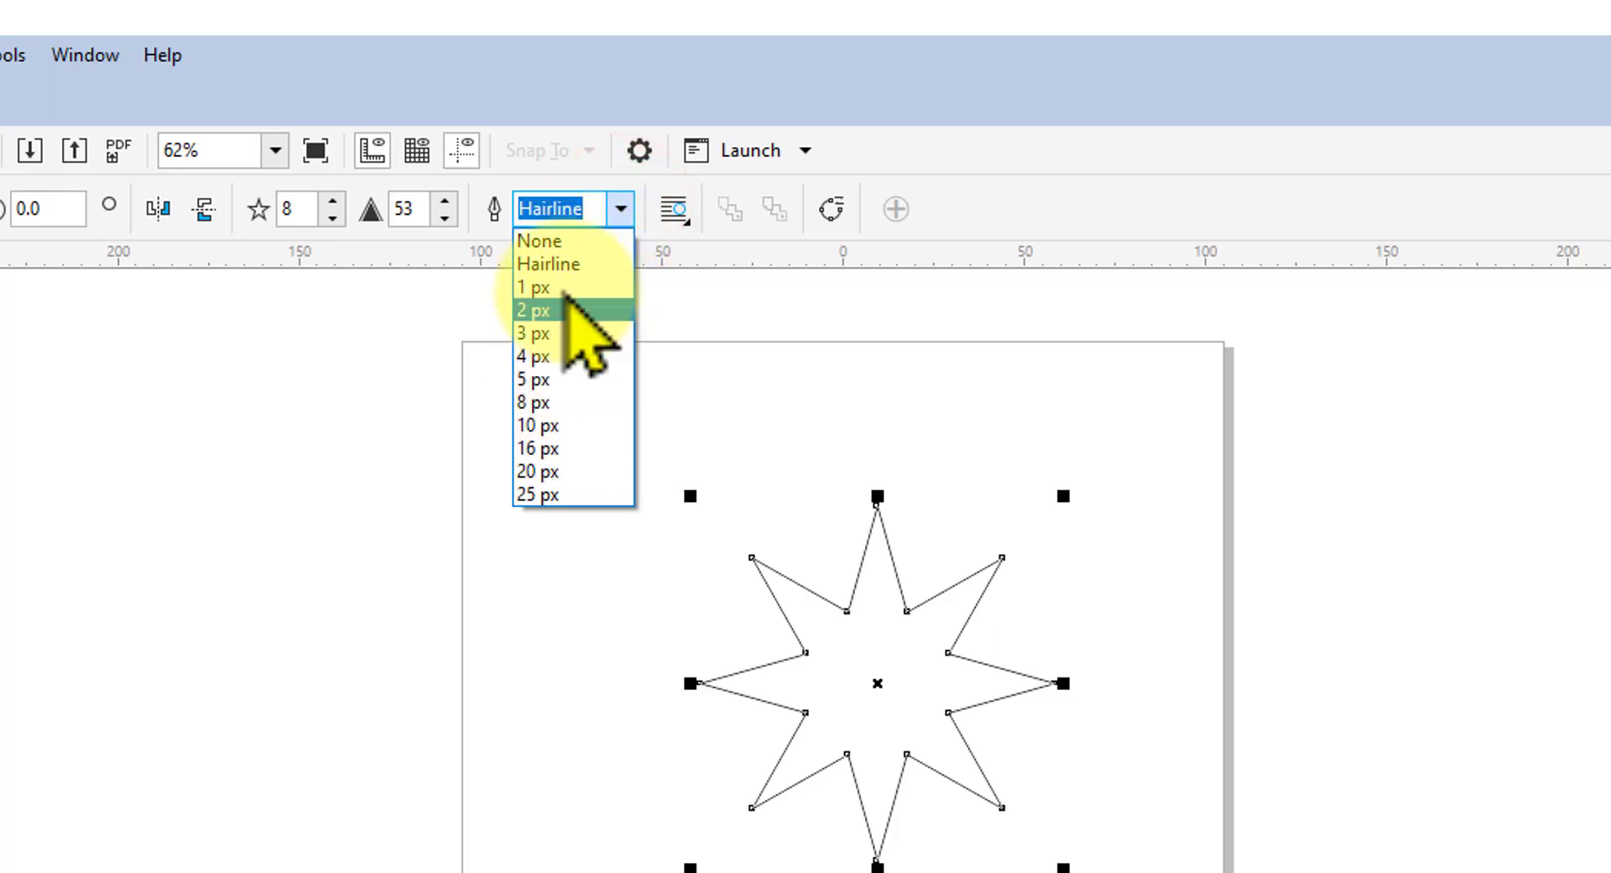
left_click(621, 208)
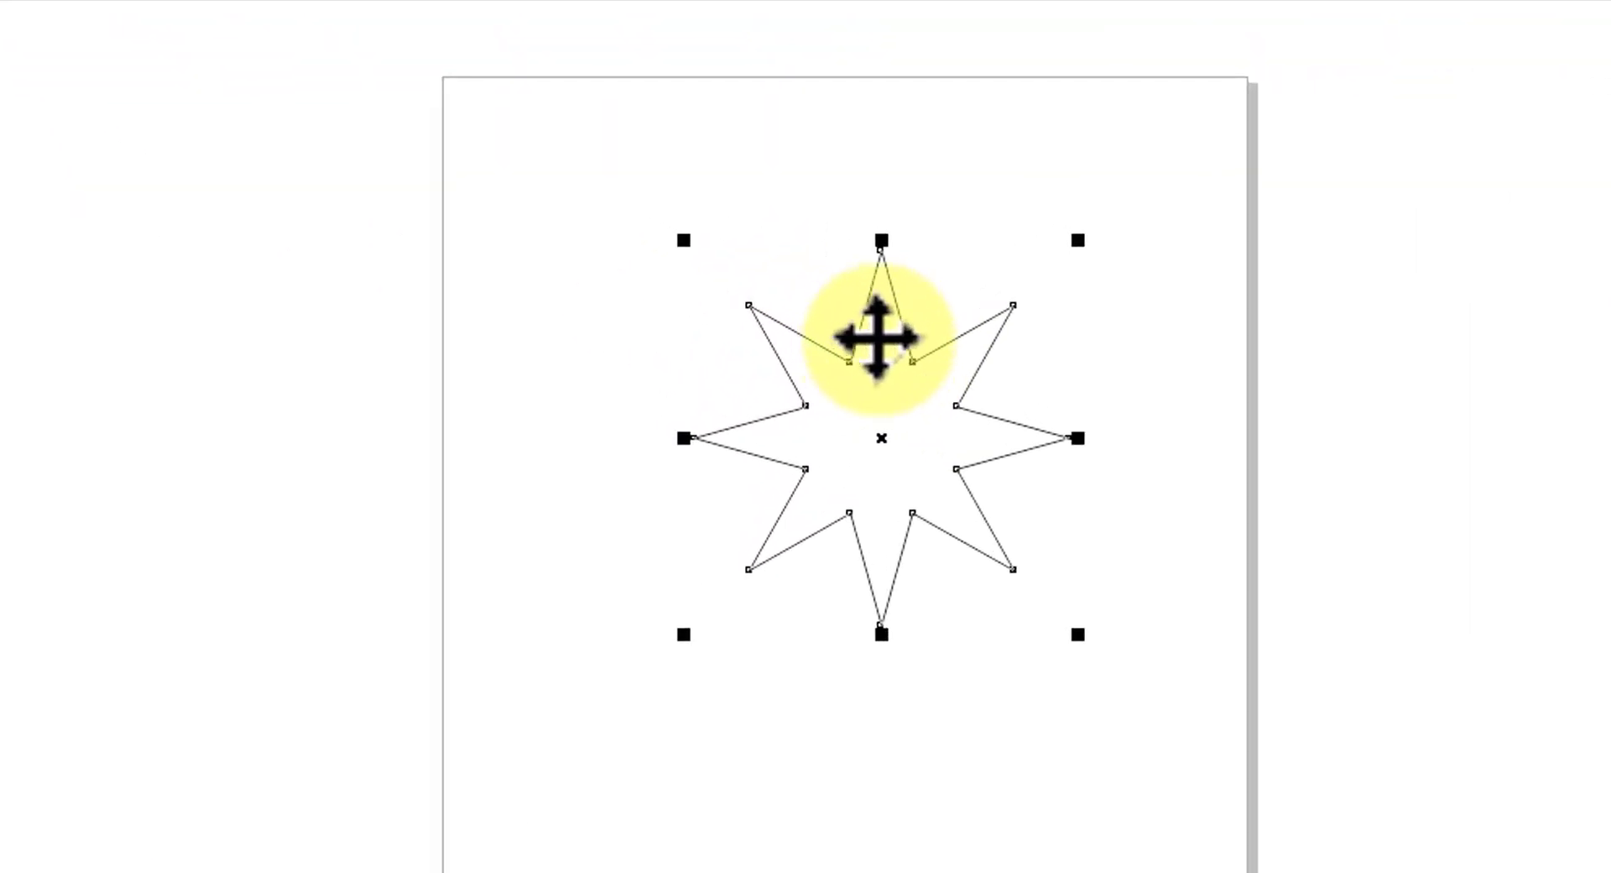
- Convert the star to curves and activate Reshape Vector Object for node editing
right_click(878, 339)
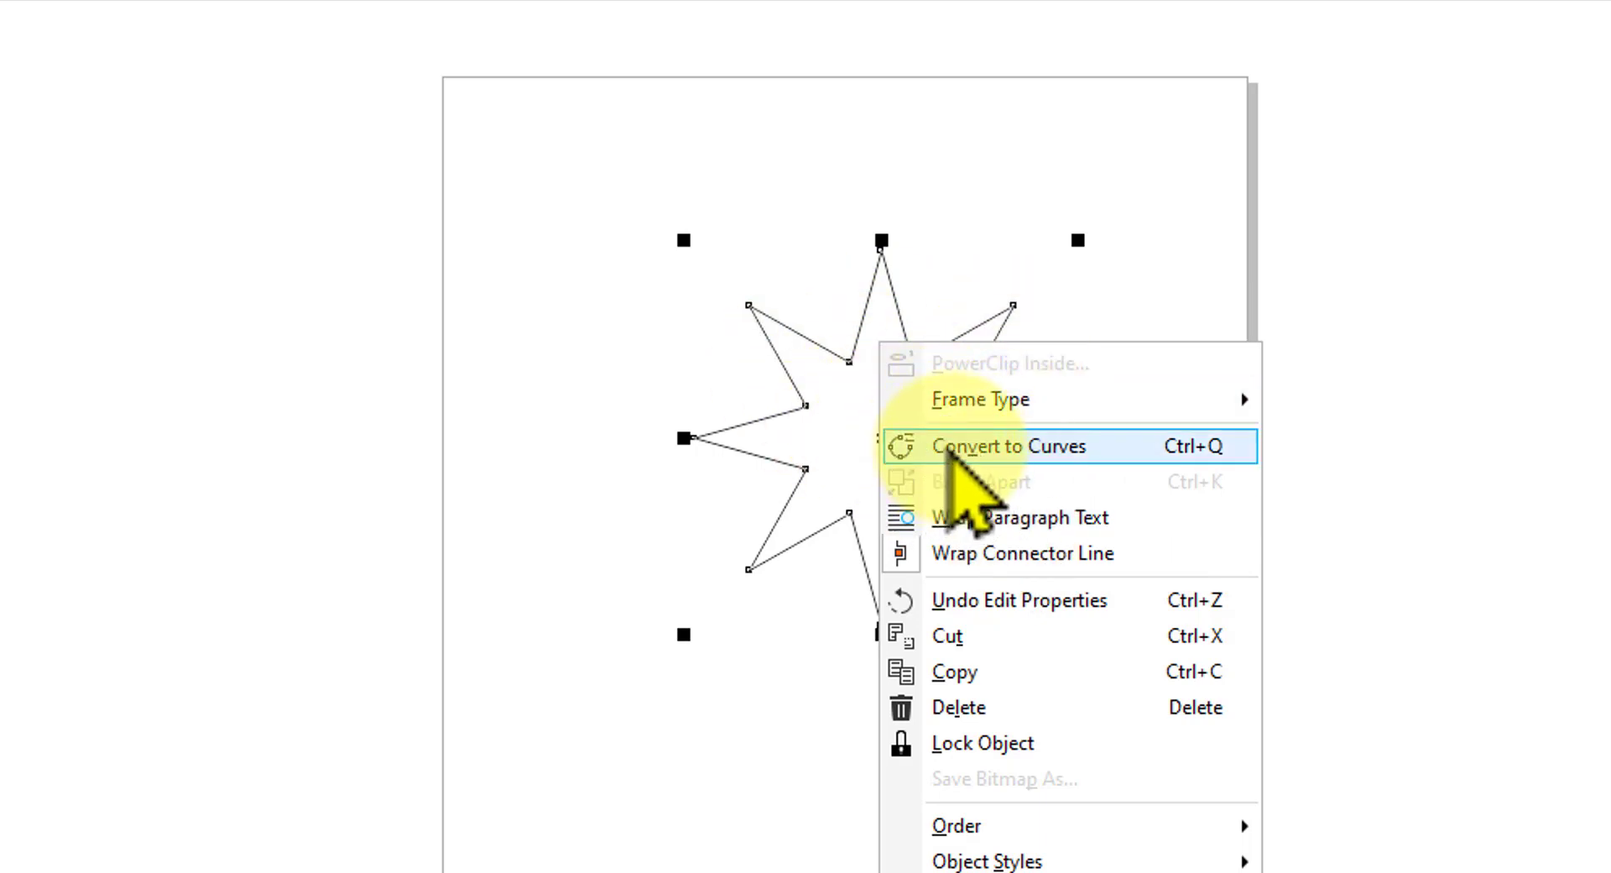
left_click(949, 447)
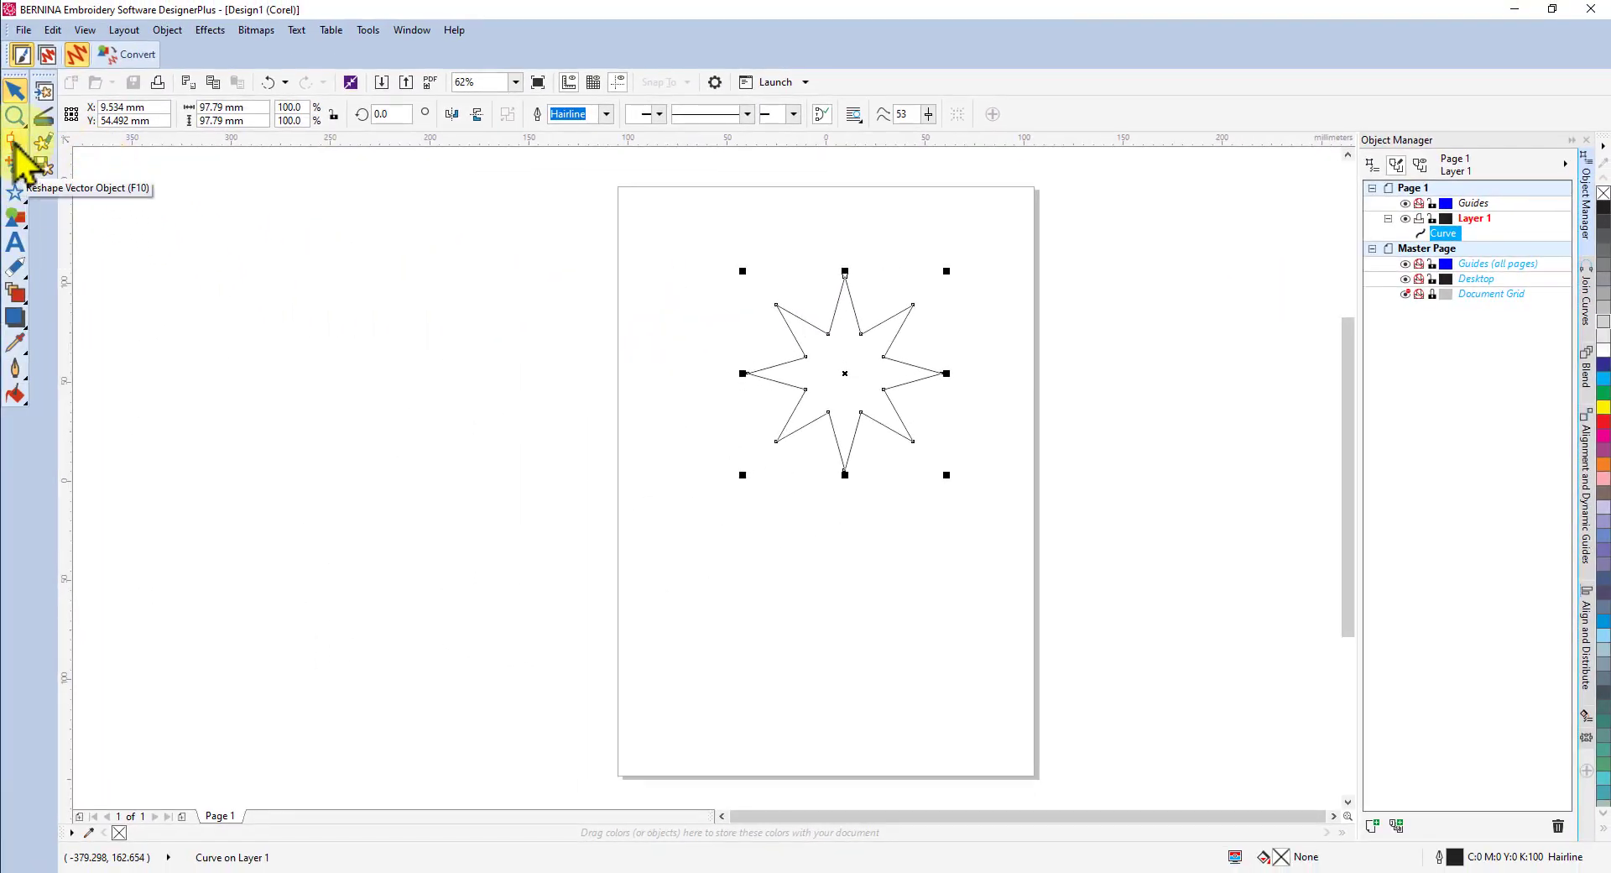
left_click(15, 142)
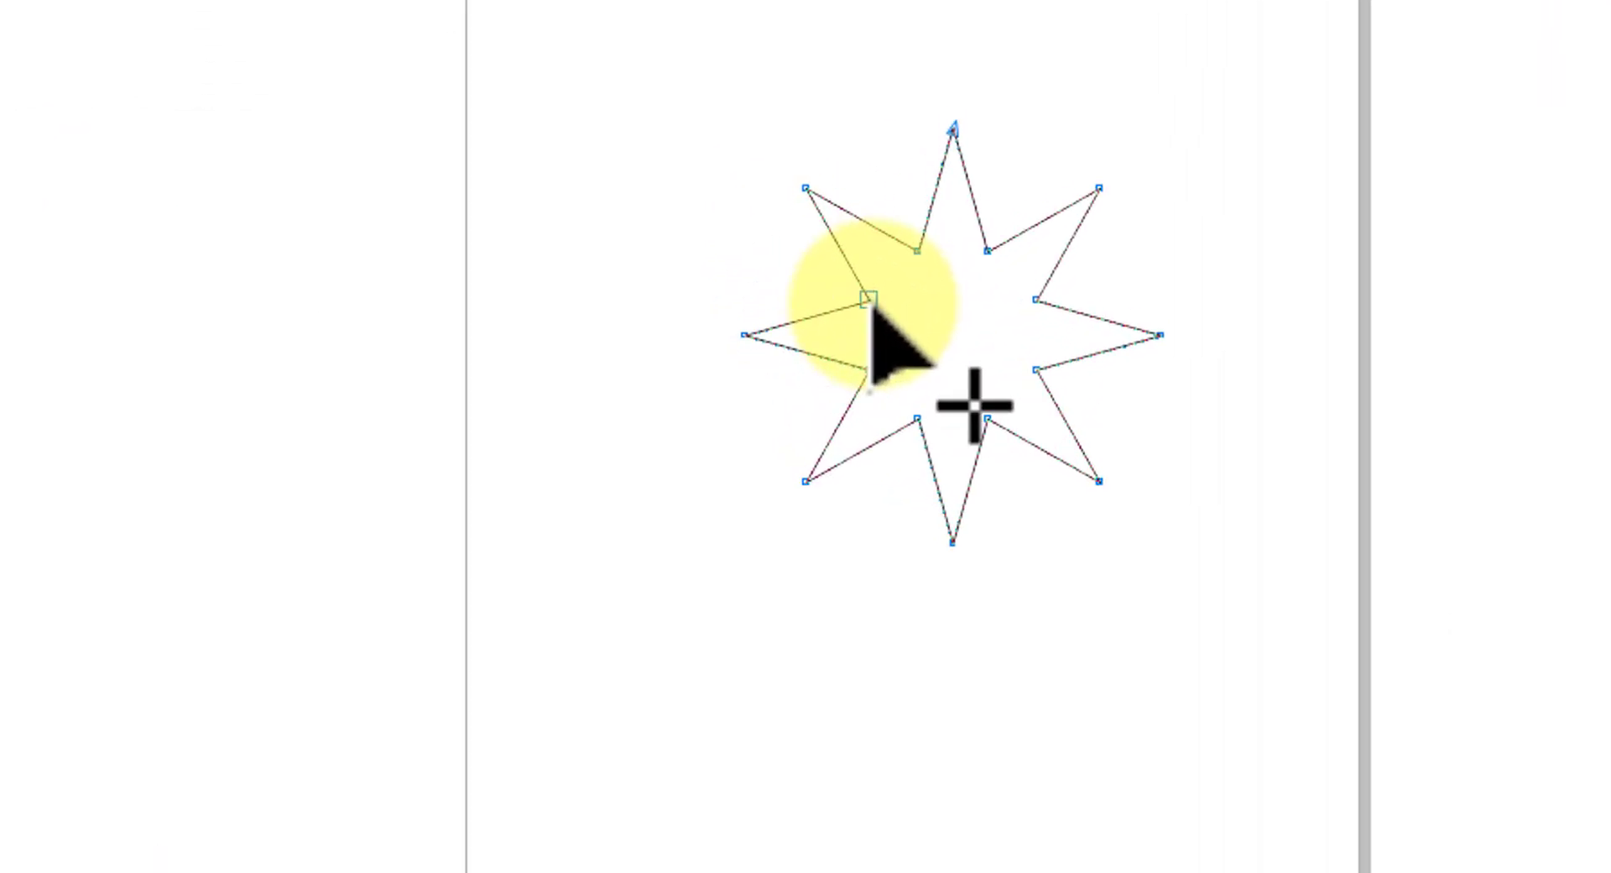
- Pull the star's upper-right point outward, and undo the move
left_click(1099, 193)
left_click_drag(1162, 188, 1178, 101)
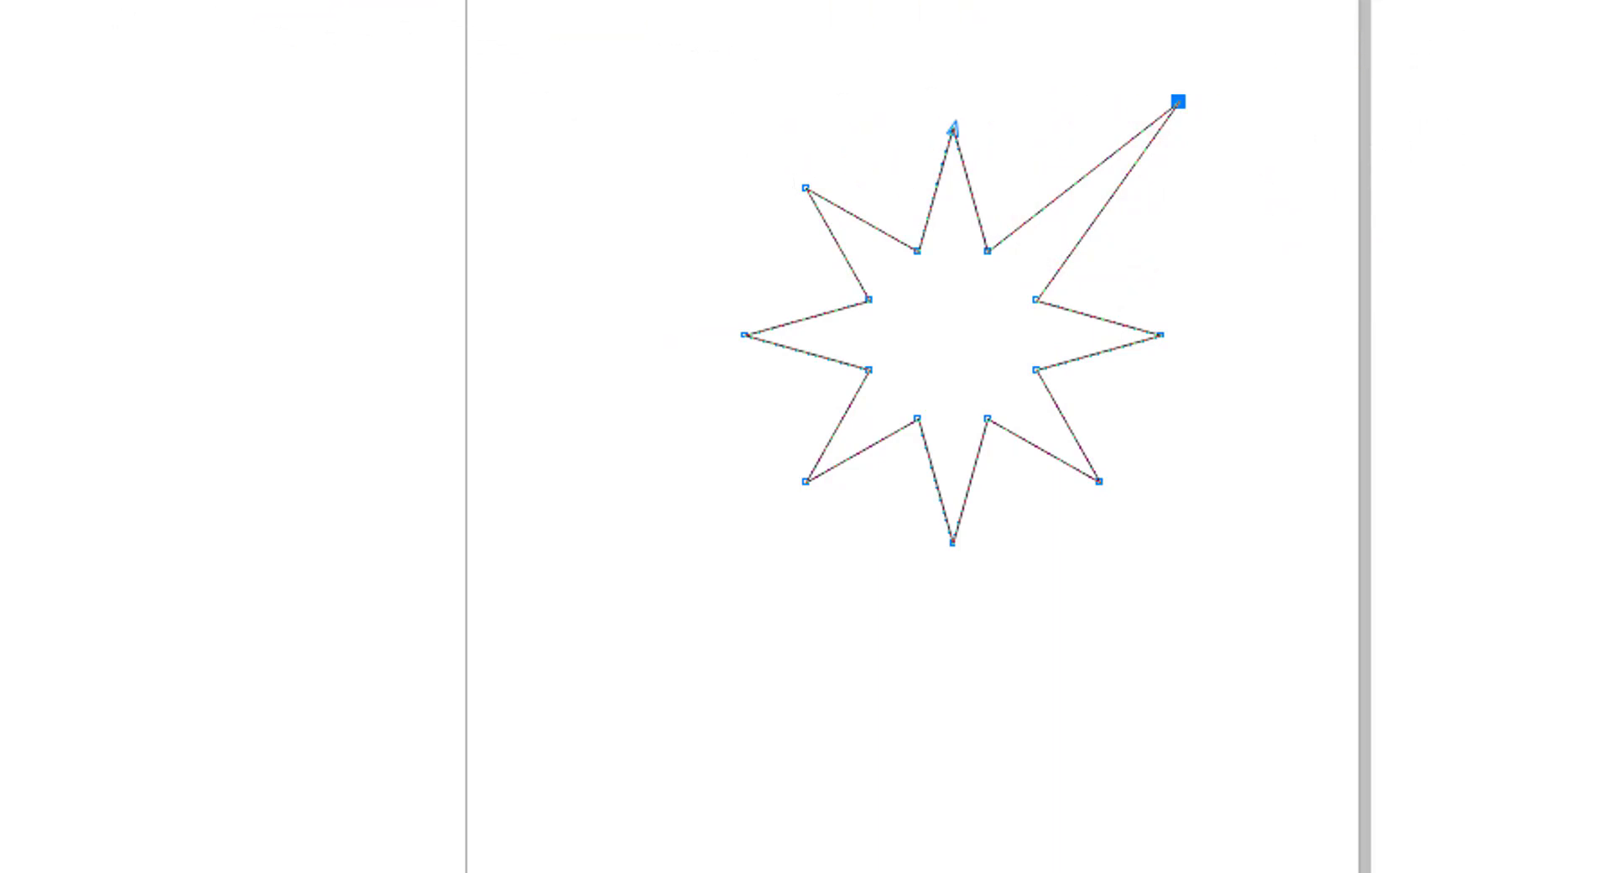
key("ctrl+z")
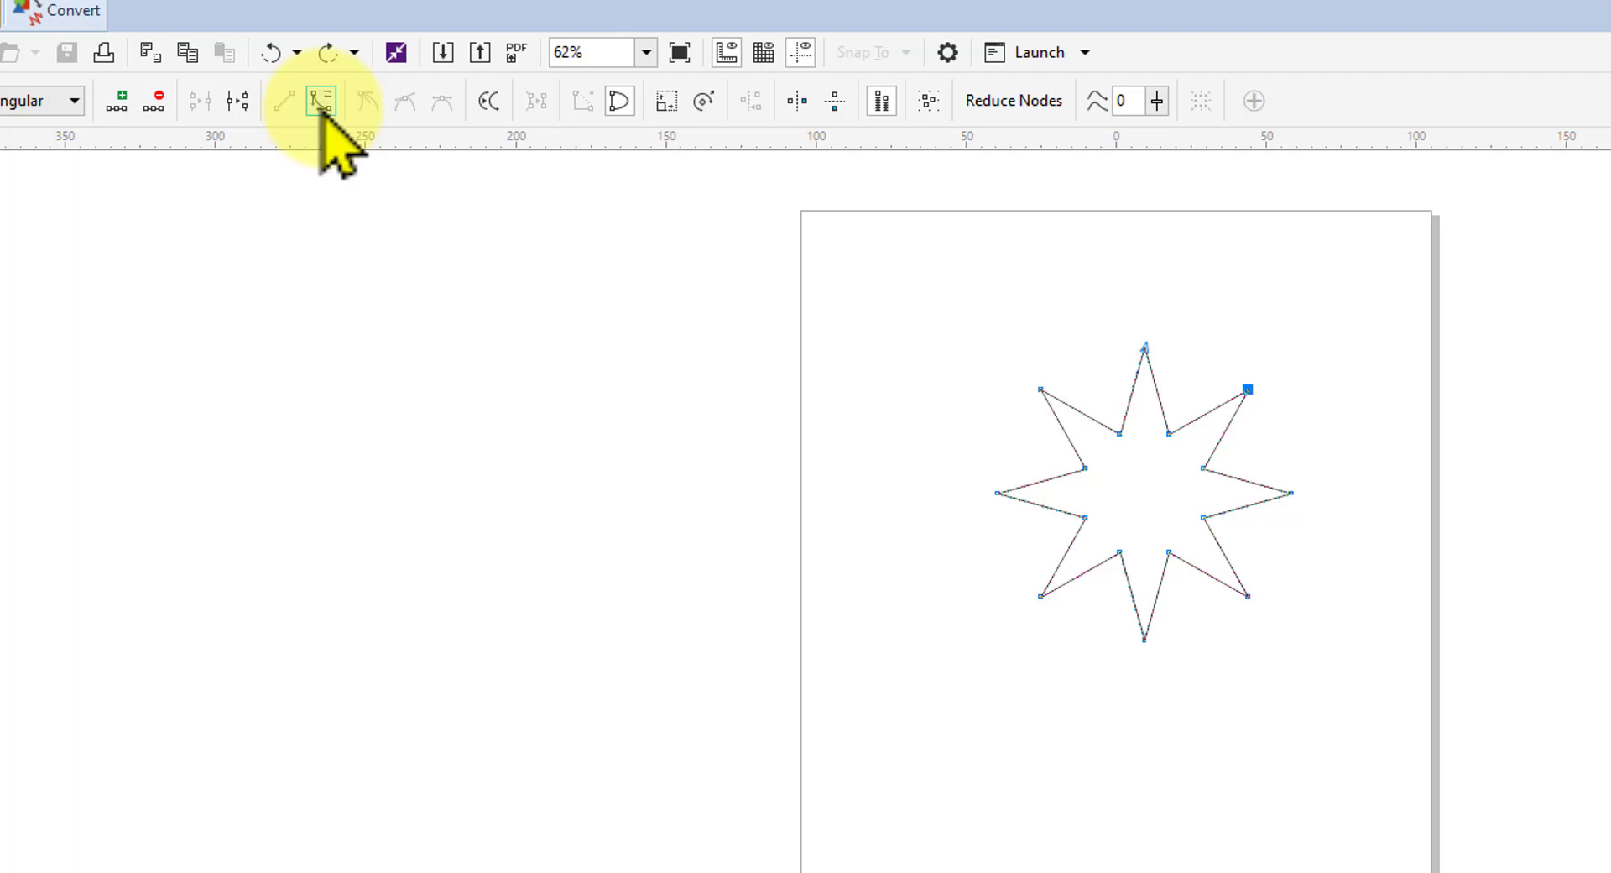
- Convert all the star's line segments to curves, make every node symmetrical, and clear the node selection
left_click_drag(321, 109, 1410, 719)
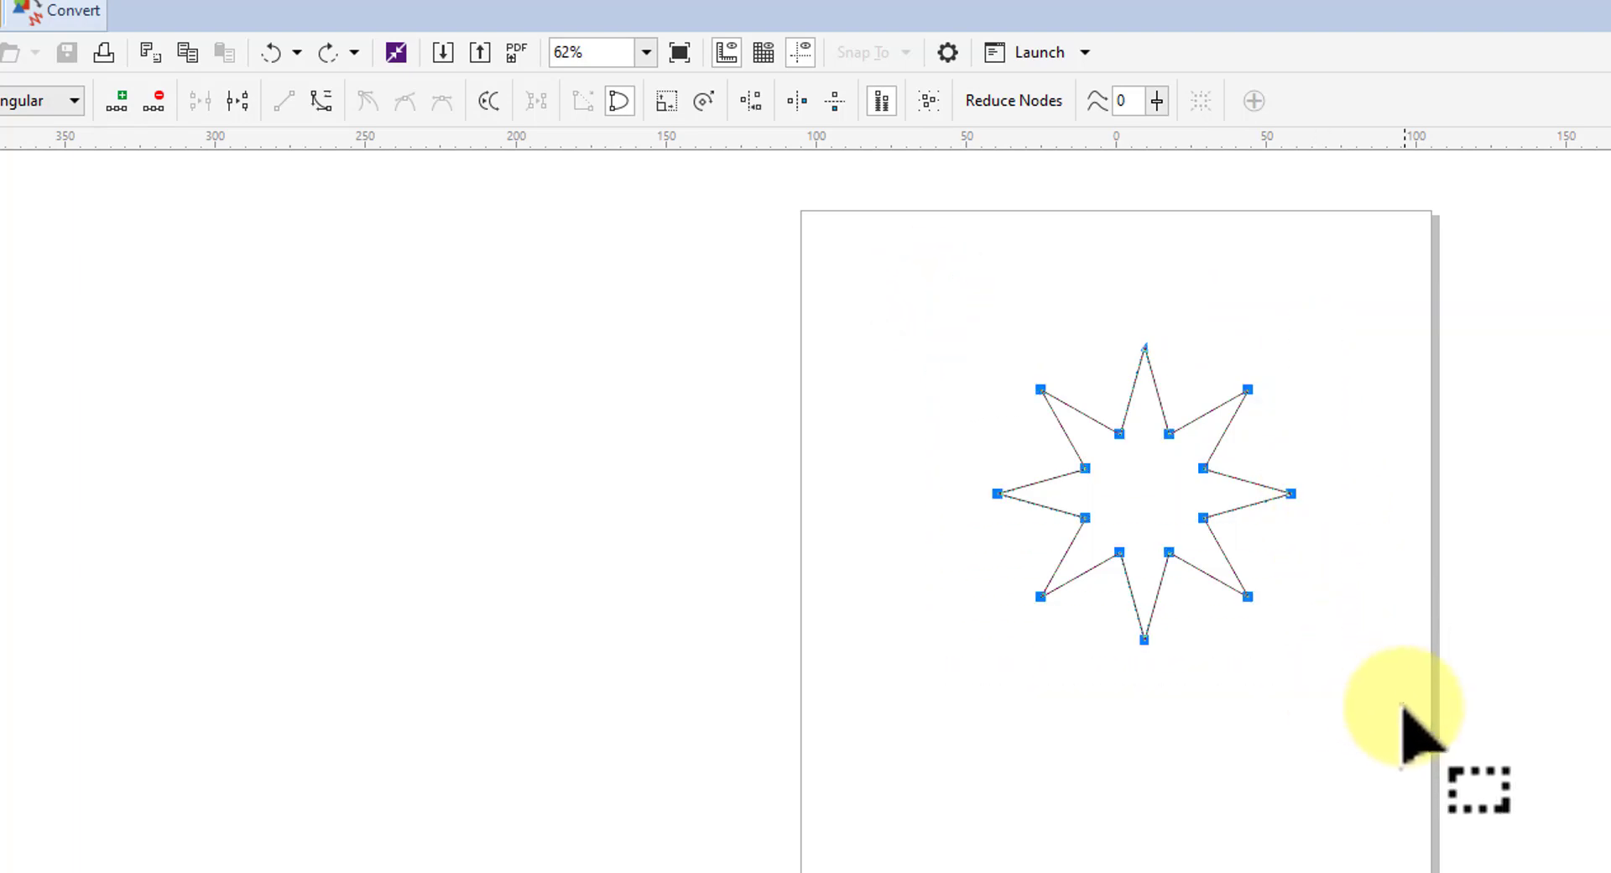
left_click(319, 102)
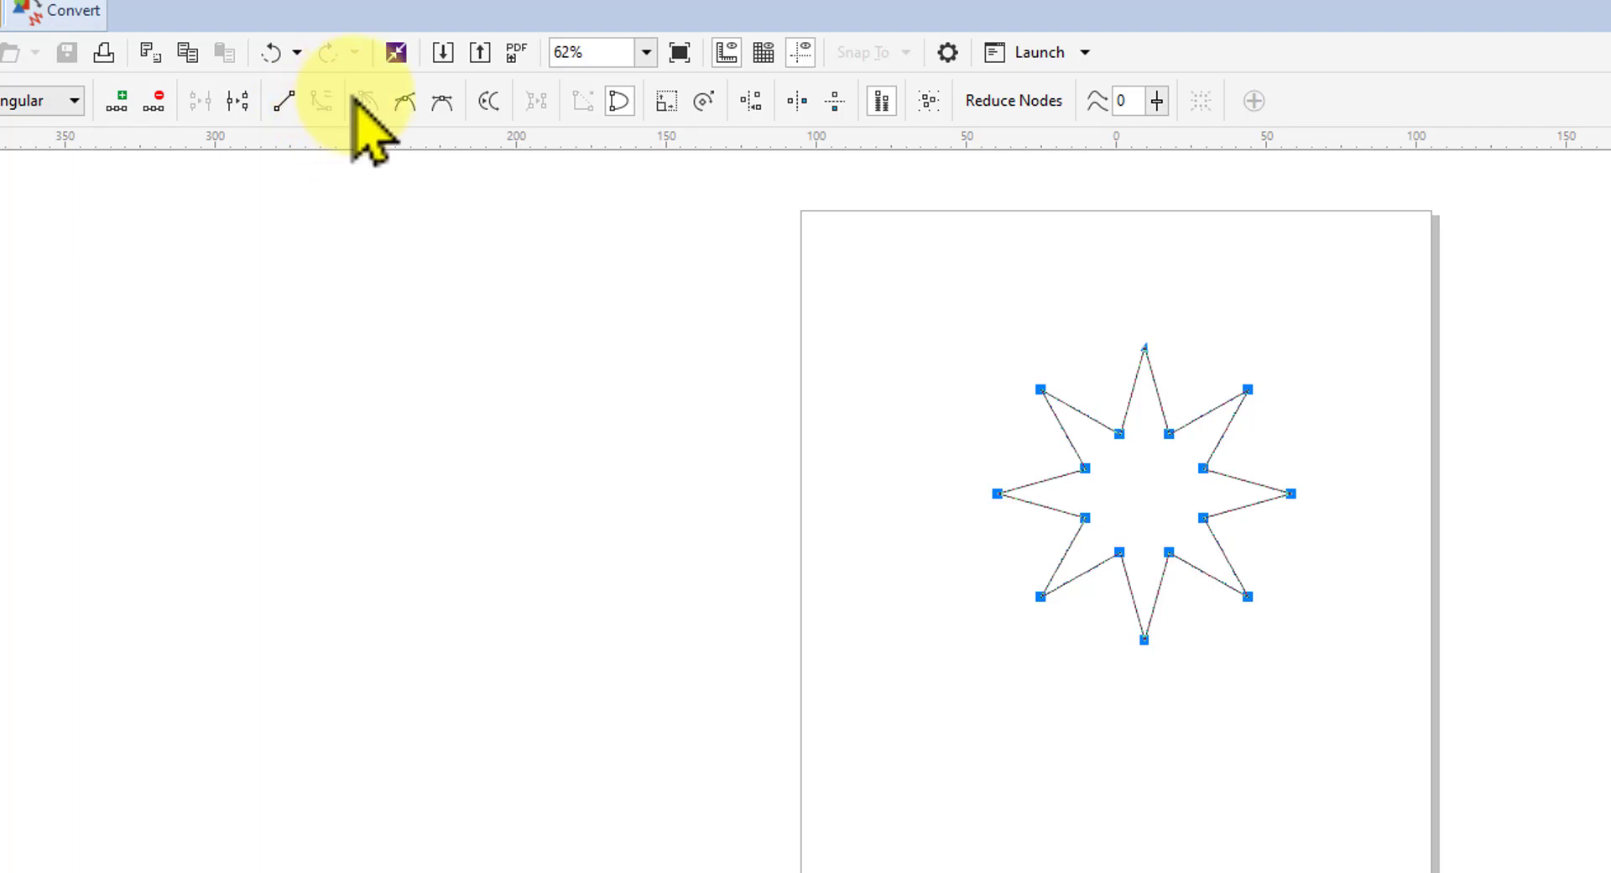
left_click(405, 102)
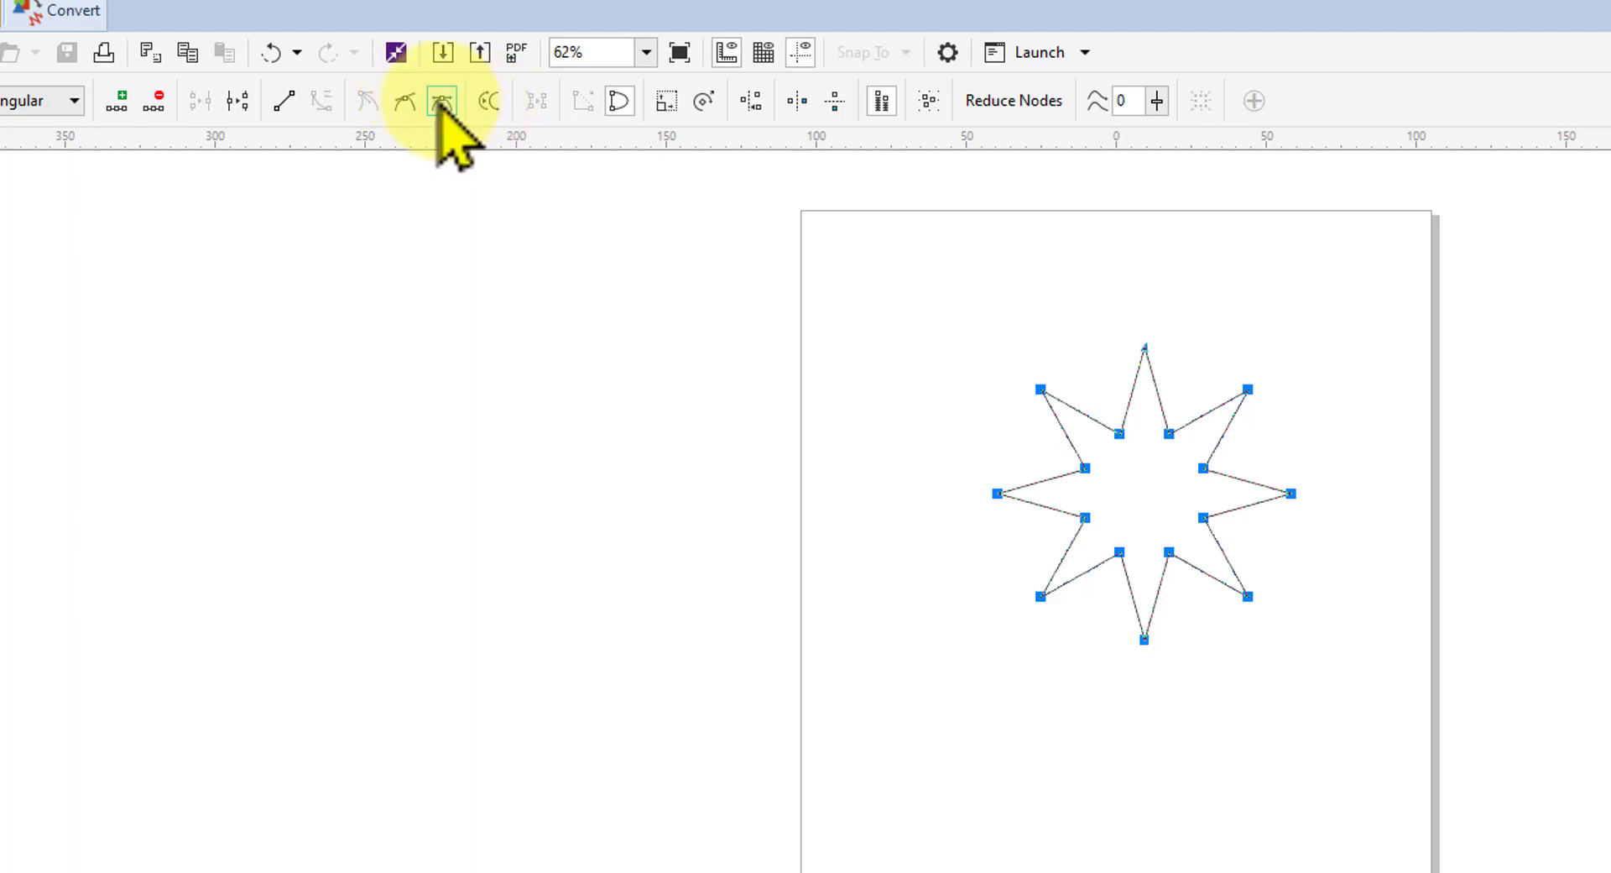
left_click(440, 102)
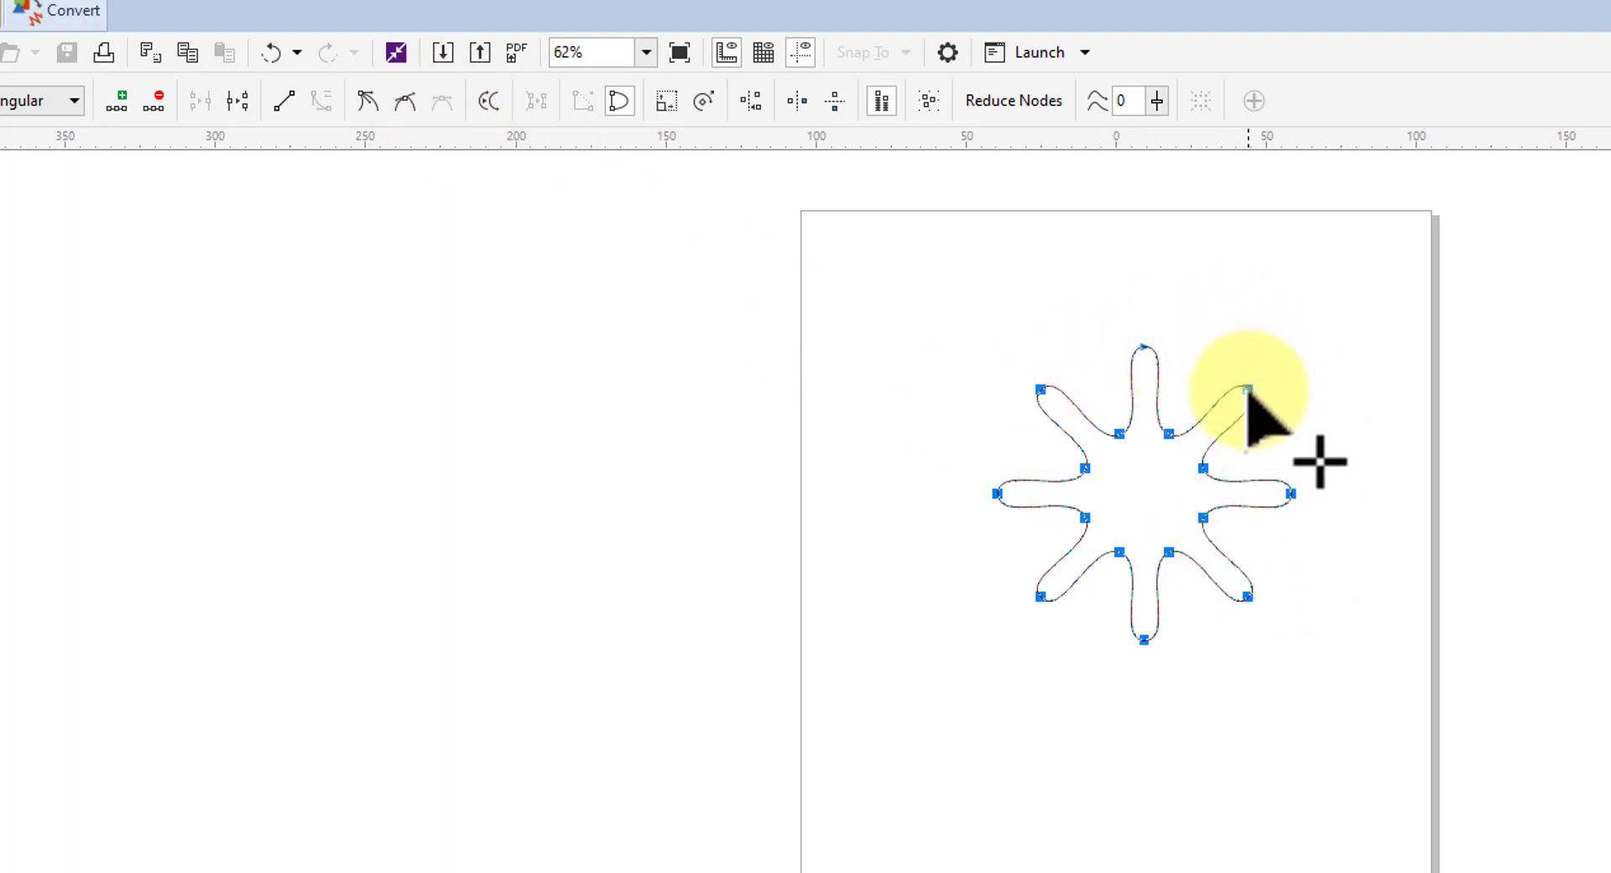
left_click(1353, 302)
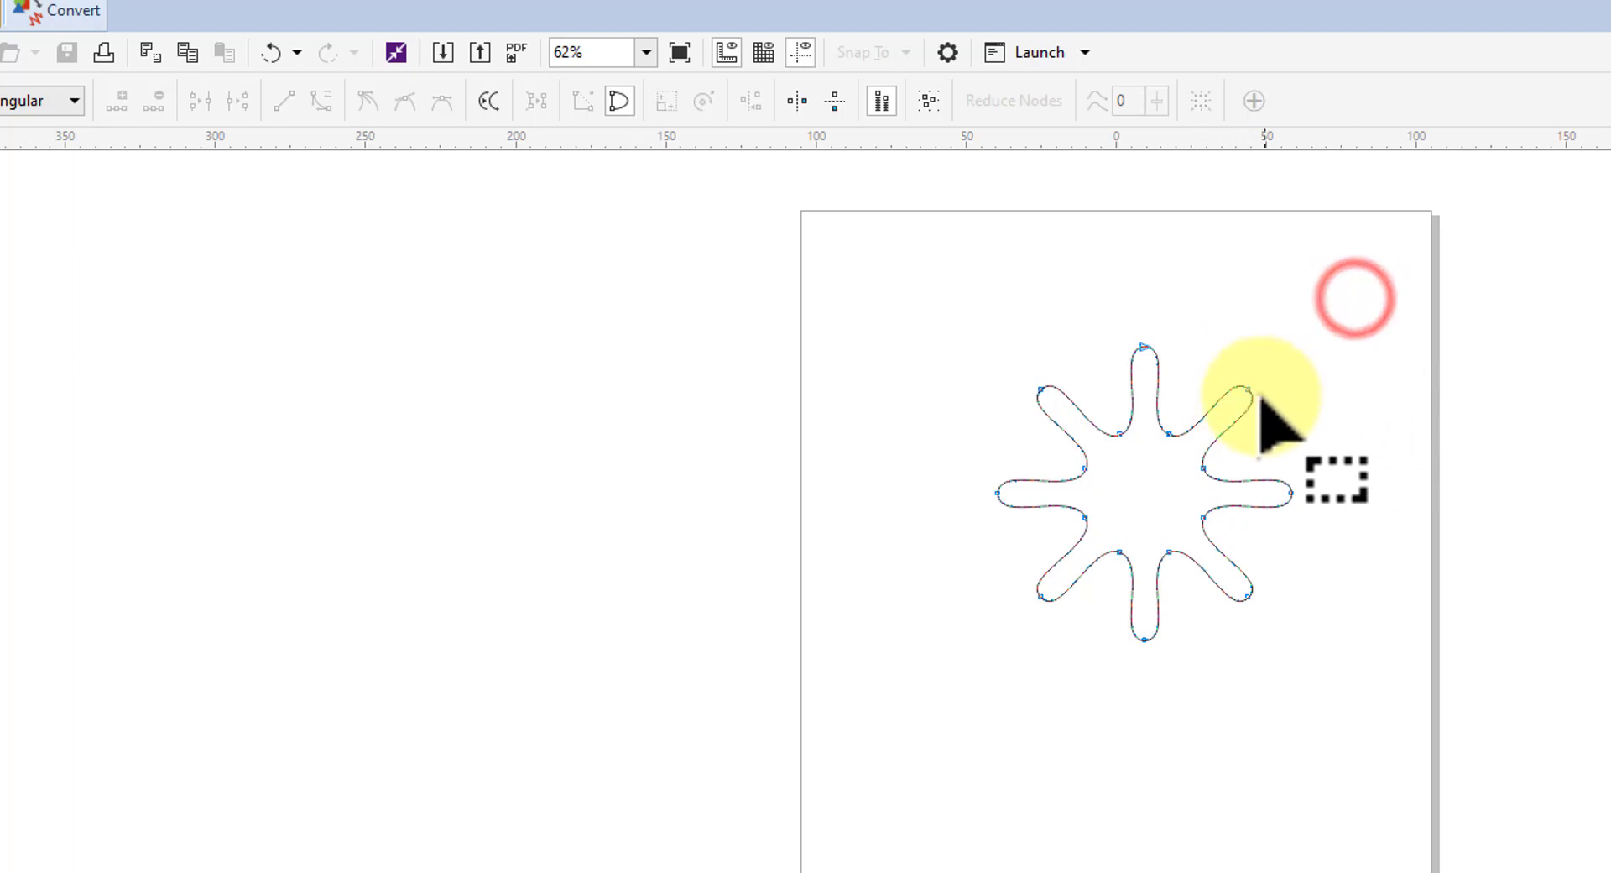
- Widen the upper-right petal by lengthening its tip node's handles, and undo the change
left_click(1248, 390)
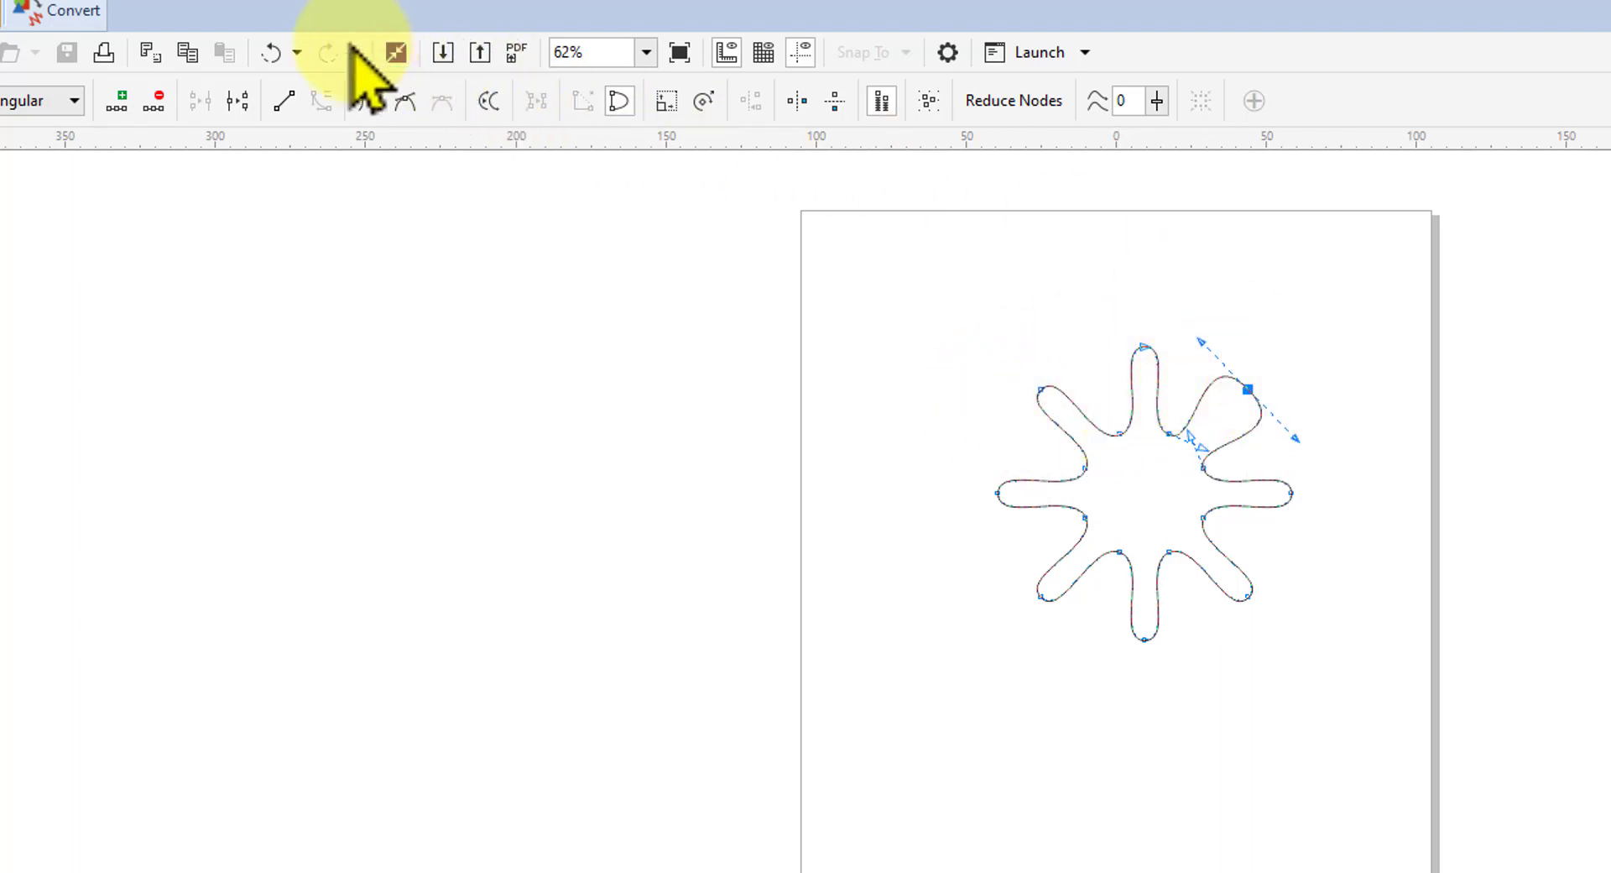
left_click(270, 54)
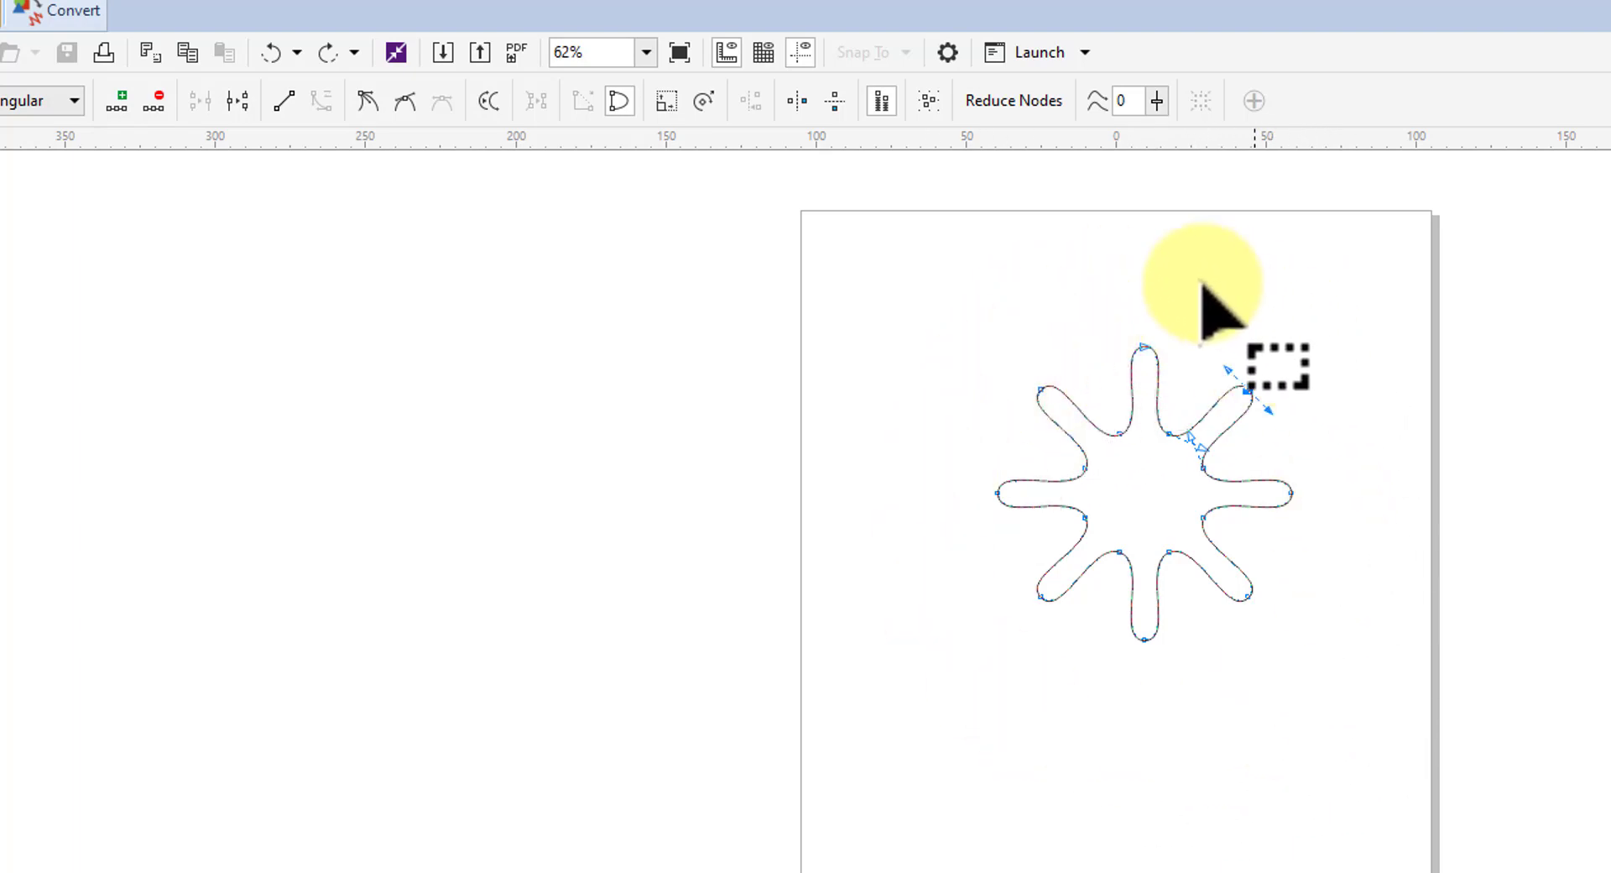
left_click(1293, 290)
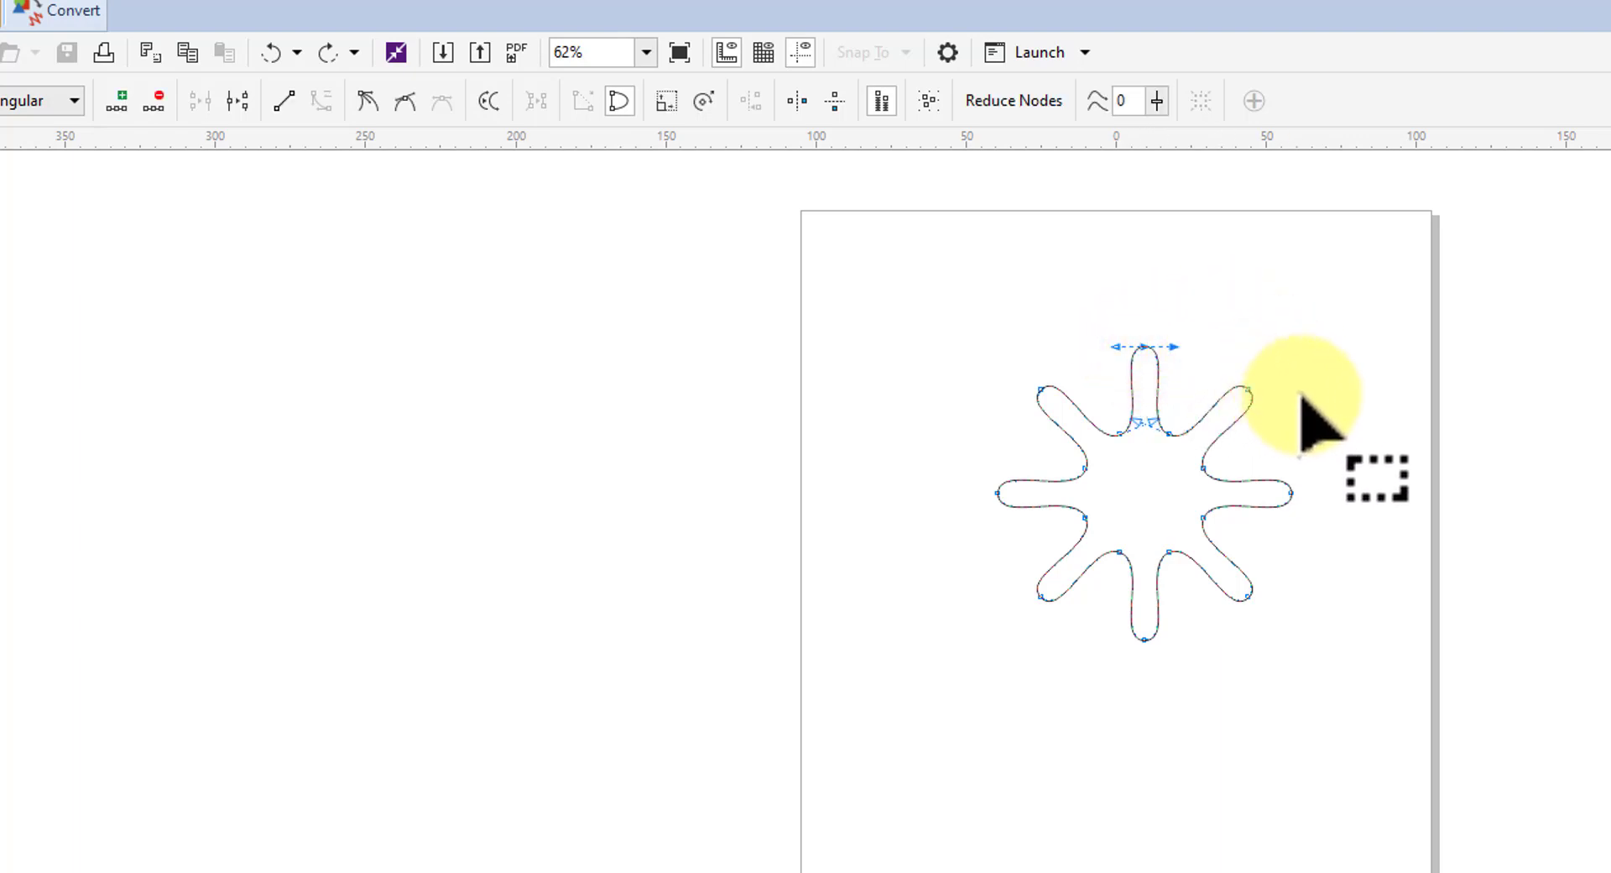
- Select the tip nodes of the upper-right, right, lower-right and bottom petals together, and leave node editing
left_click(1249, 390)
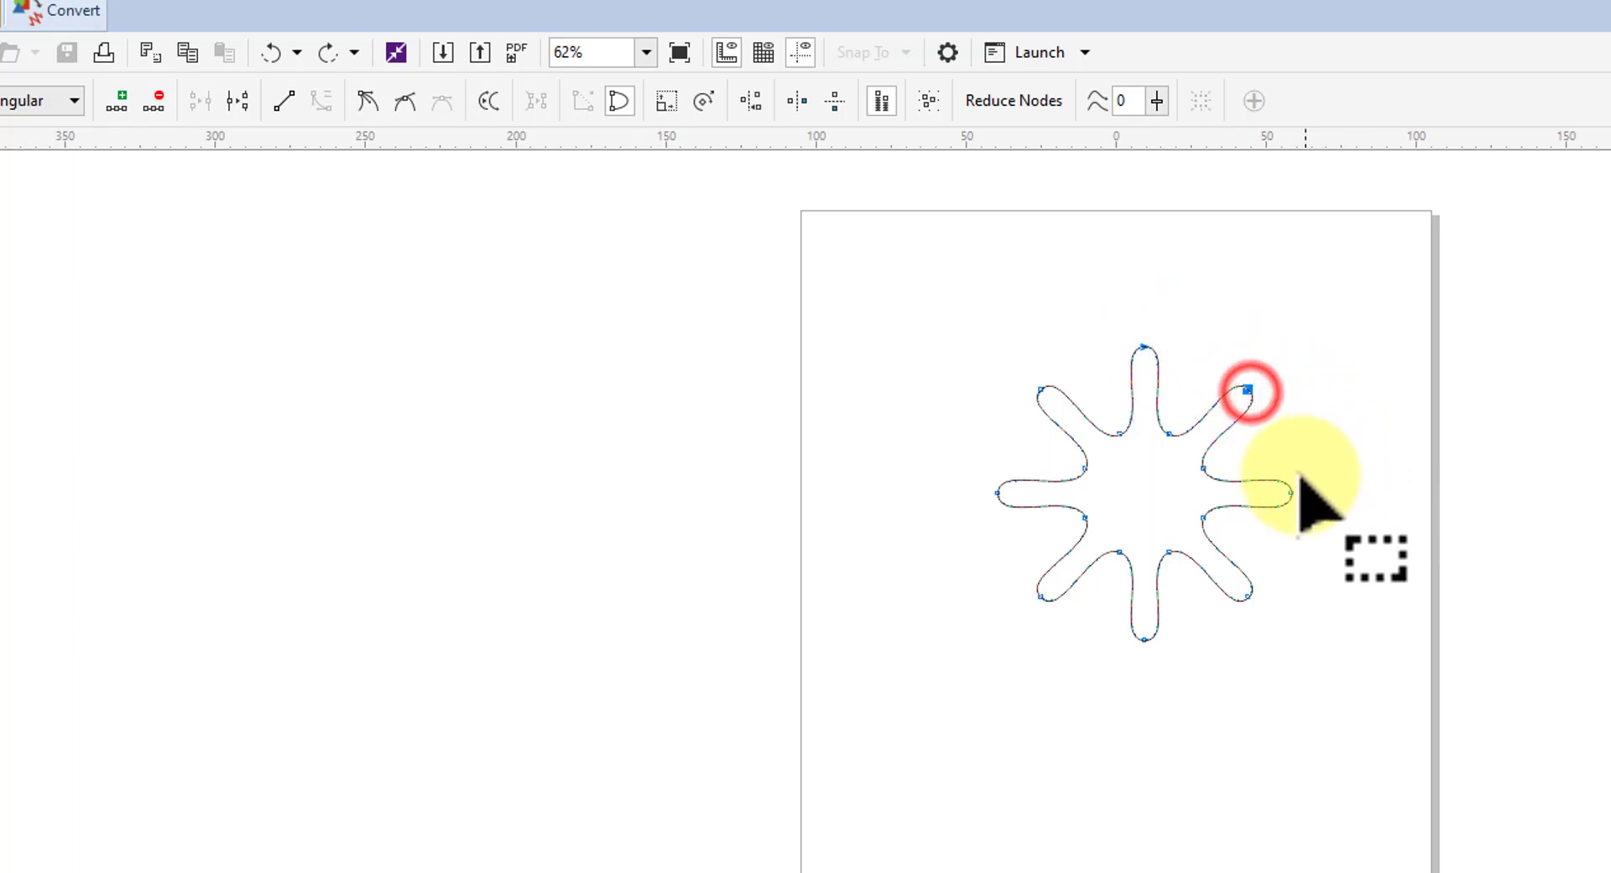
left_click(1293, 494, "shift")
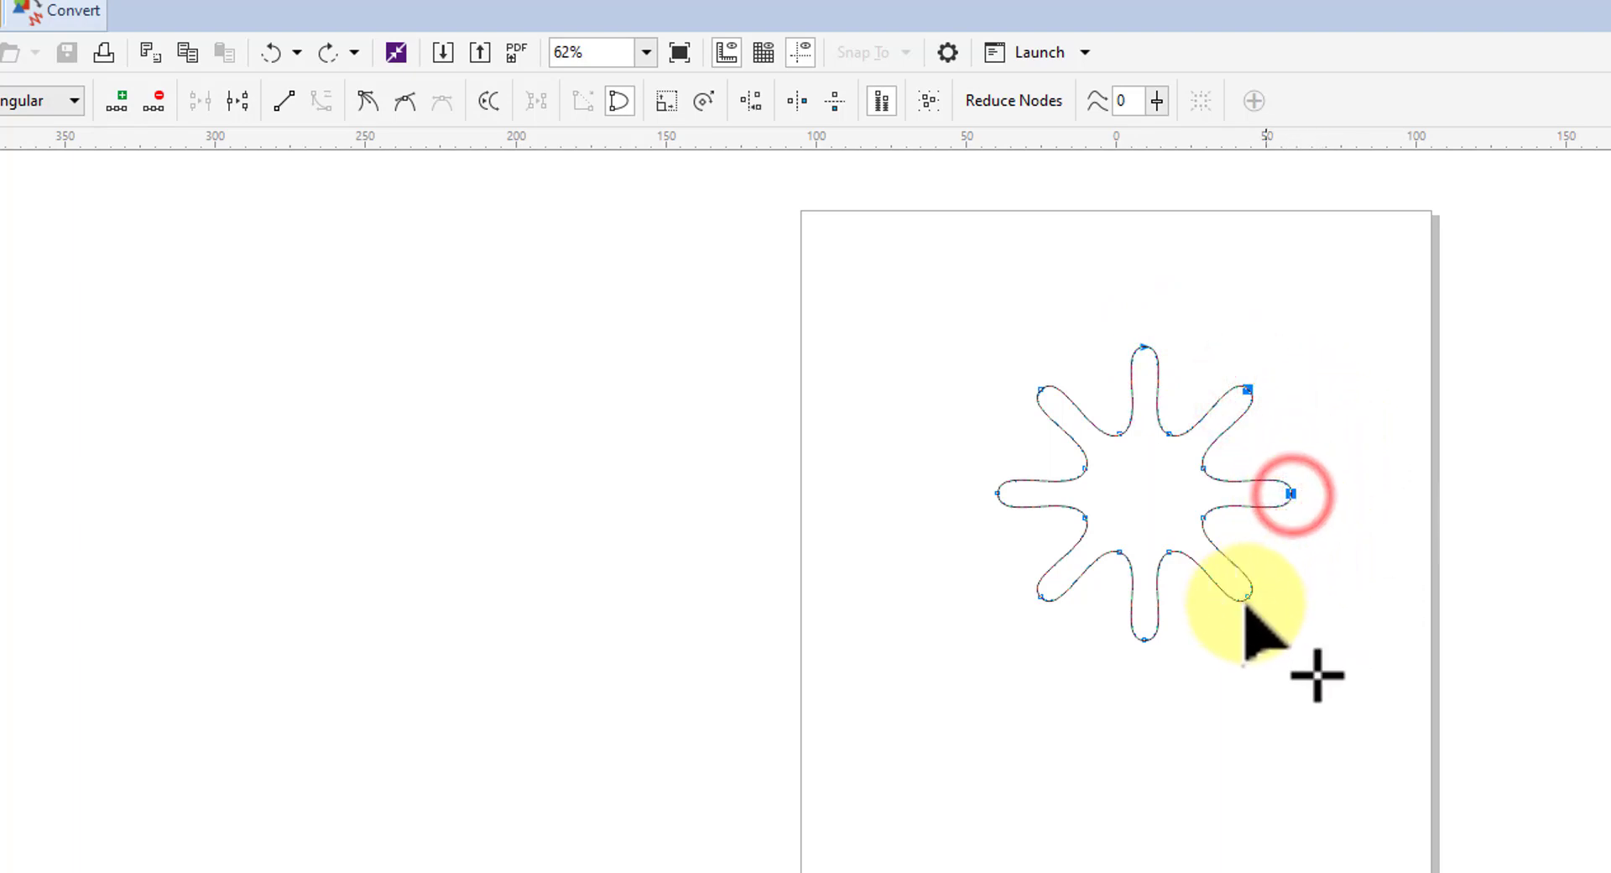
left_click(1248, 601, "shift")
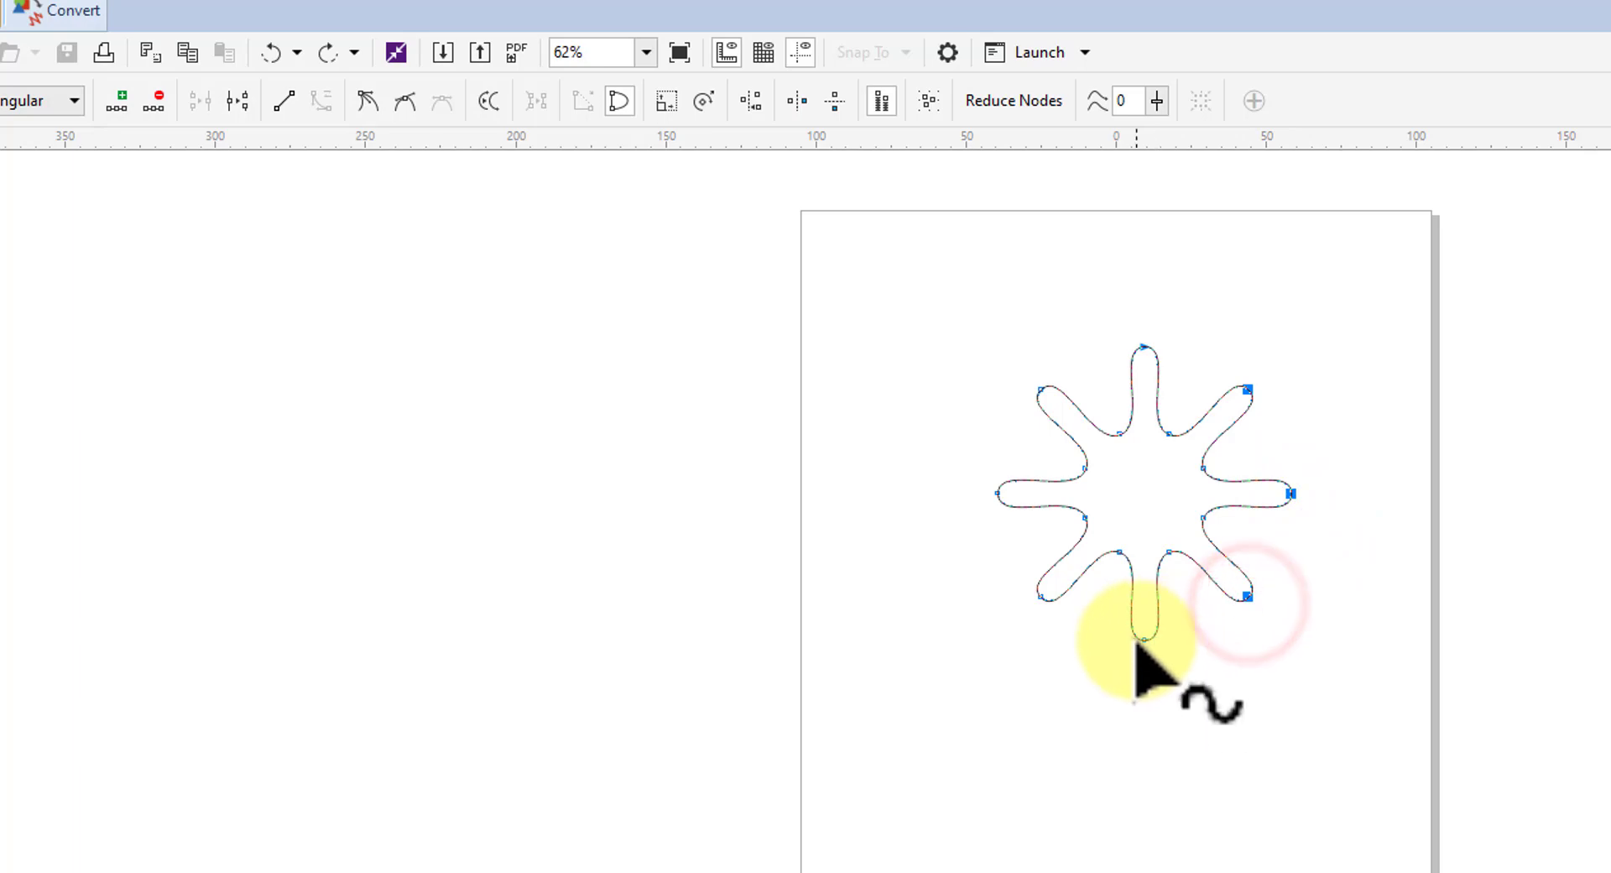
left_click(1144, 645, "shift")
key("space")
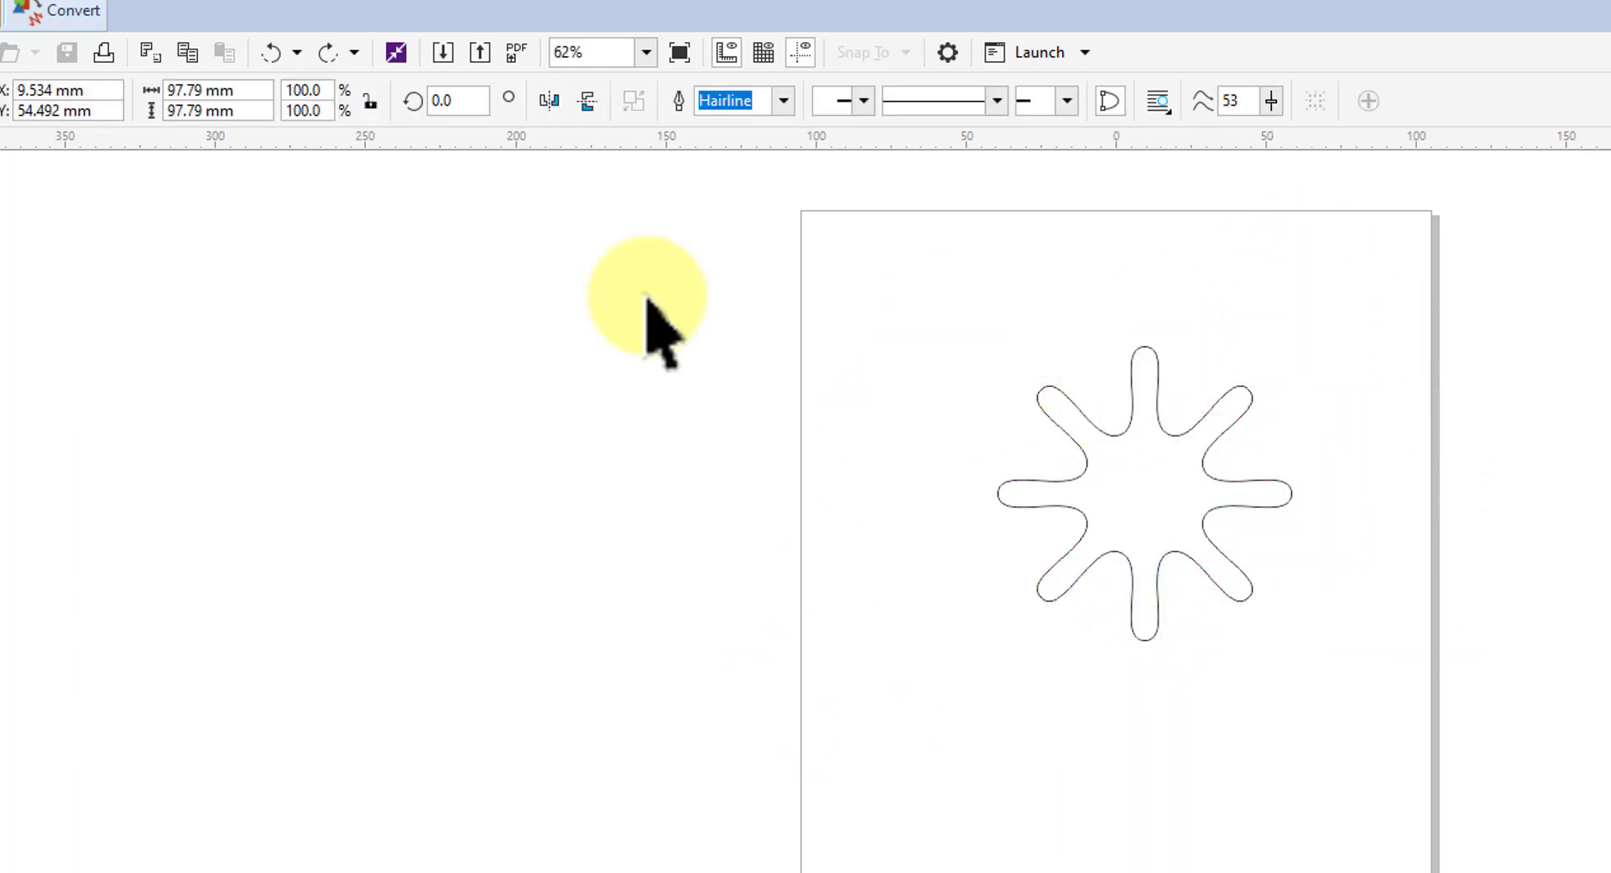
- Select the tip nodes of all eight petals and try rotating them clockwise about the star's centre
key("F10")
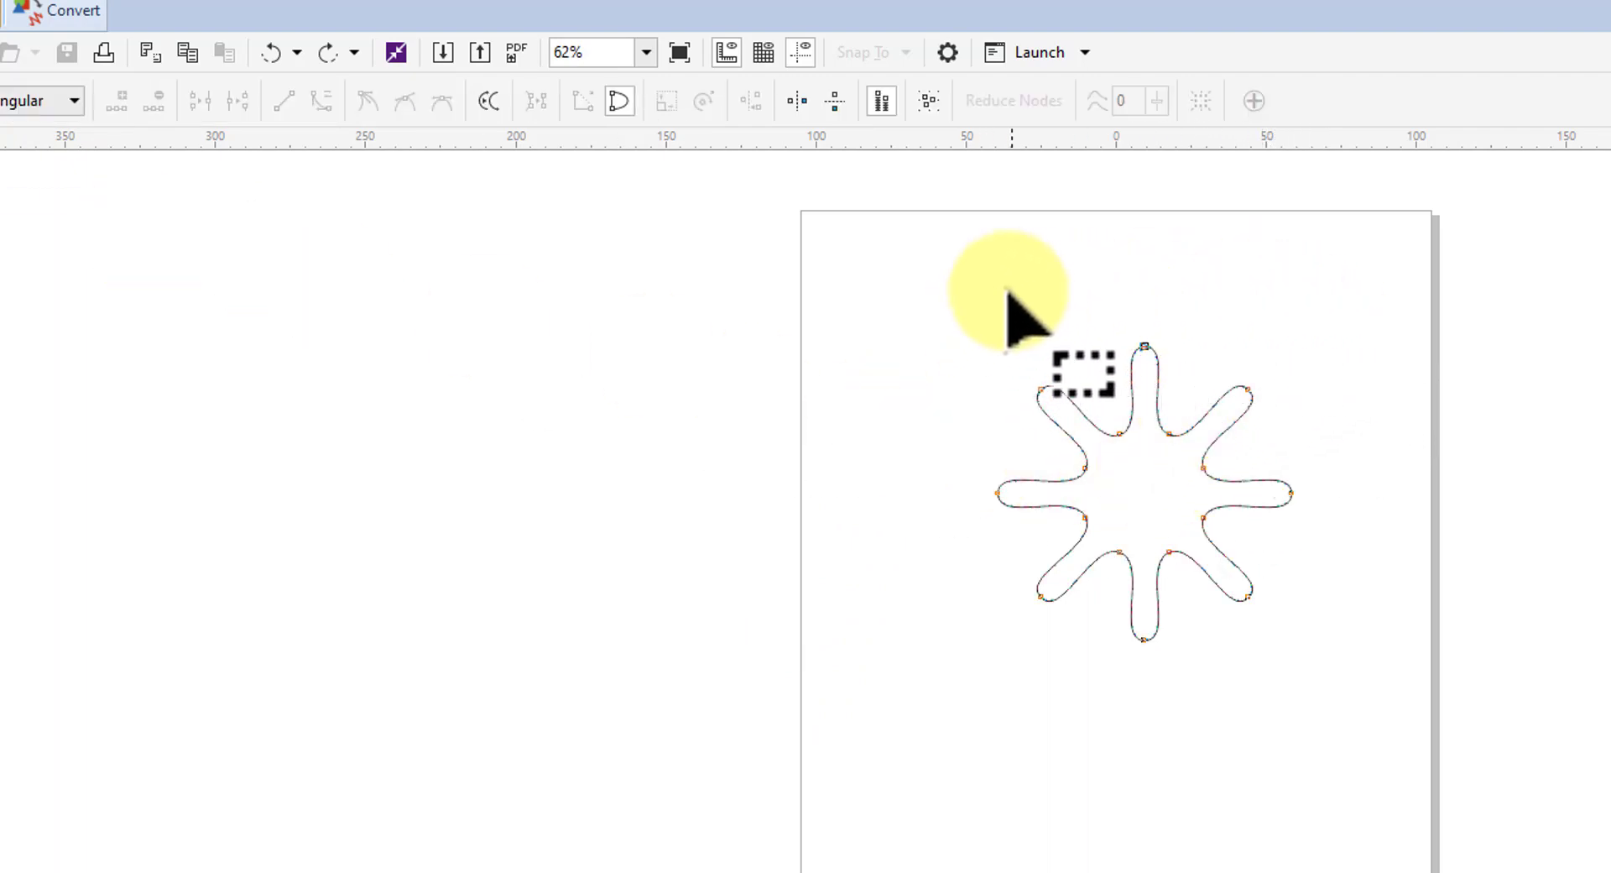
left_click_drag(968, 278, 1323, 418)
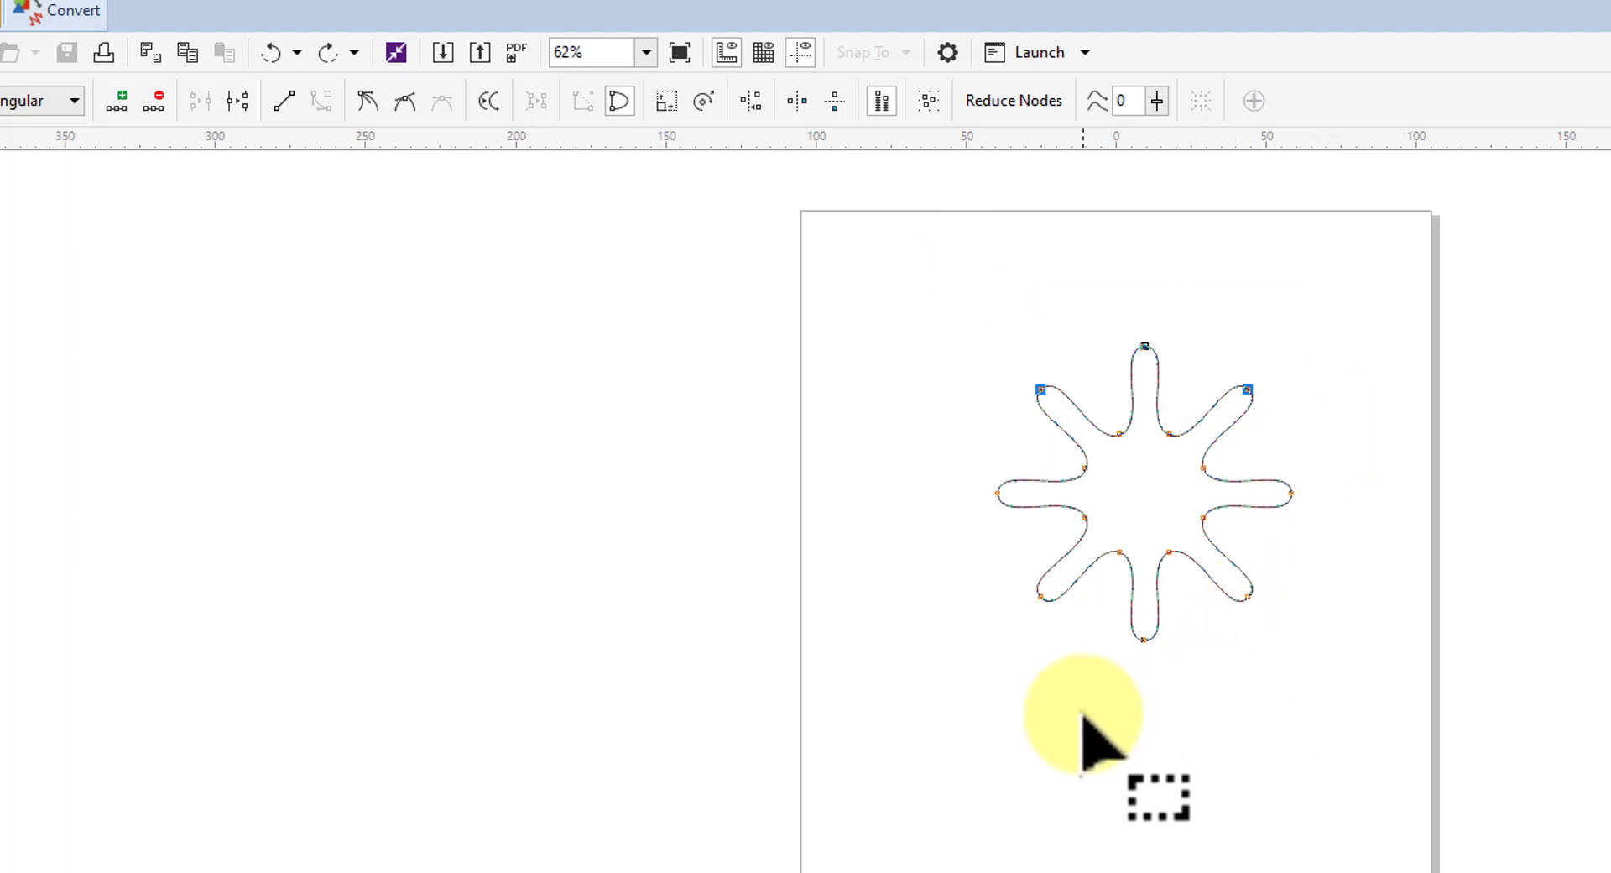
left_click_drag(964, 572, 1314, 684)
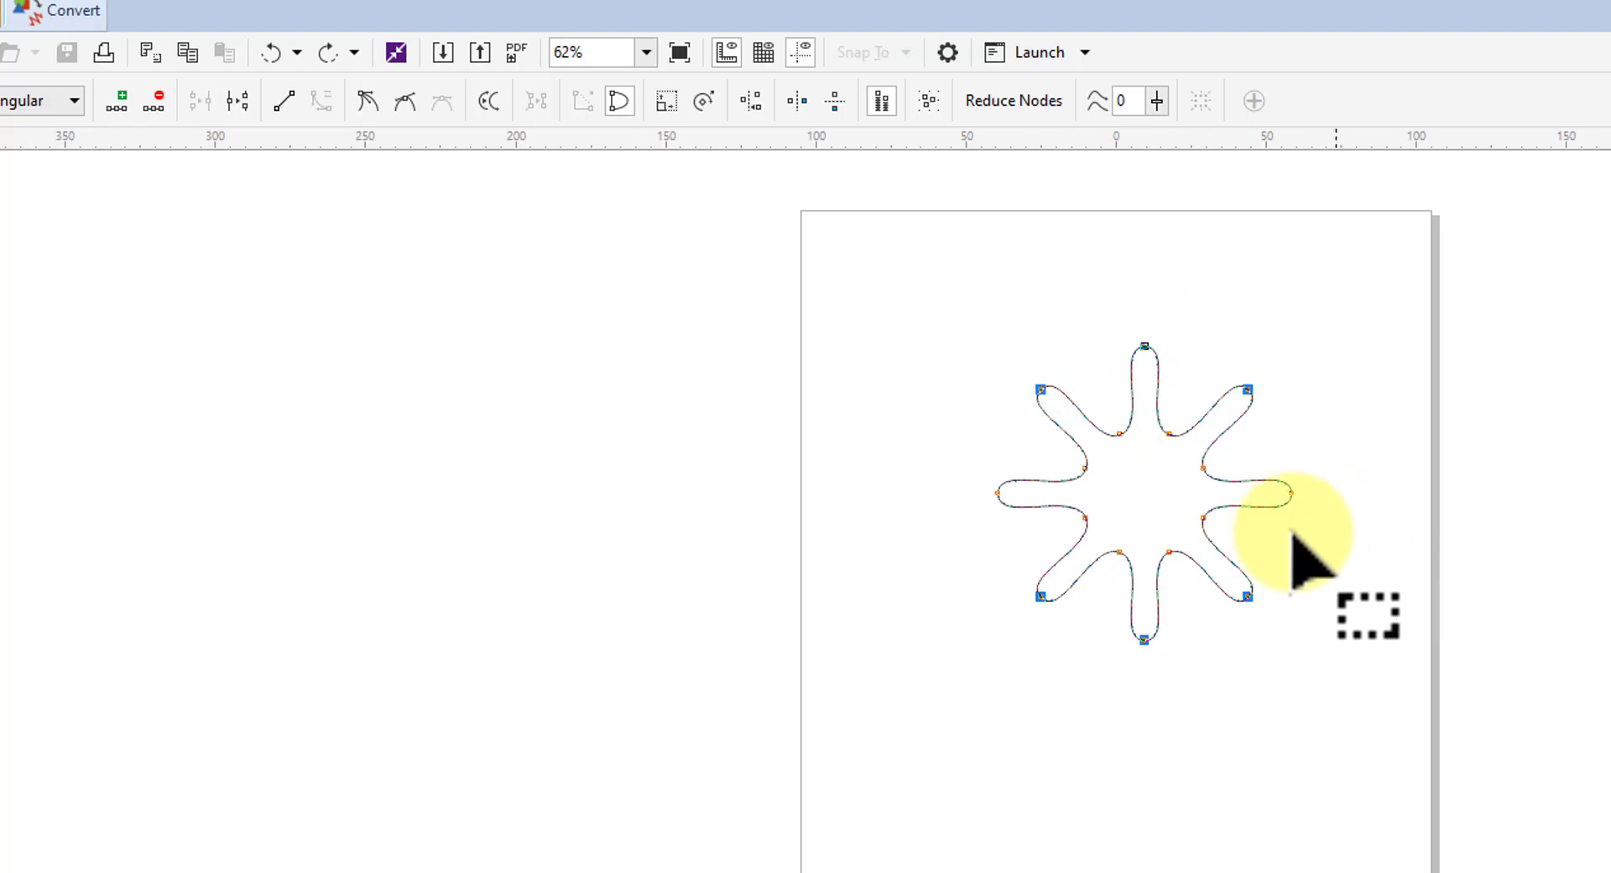
left_click(997, 494, "shift")
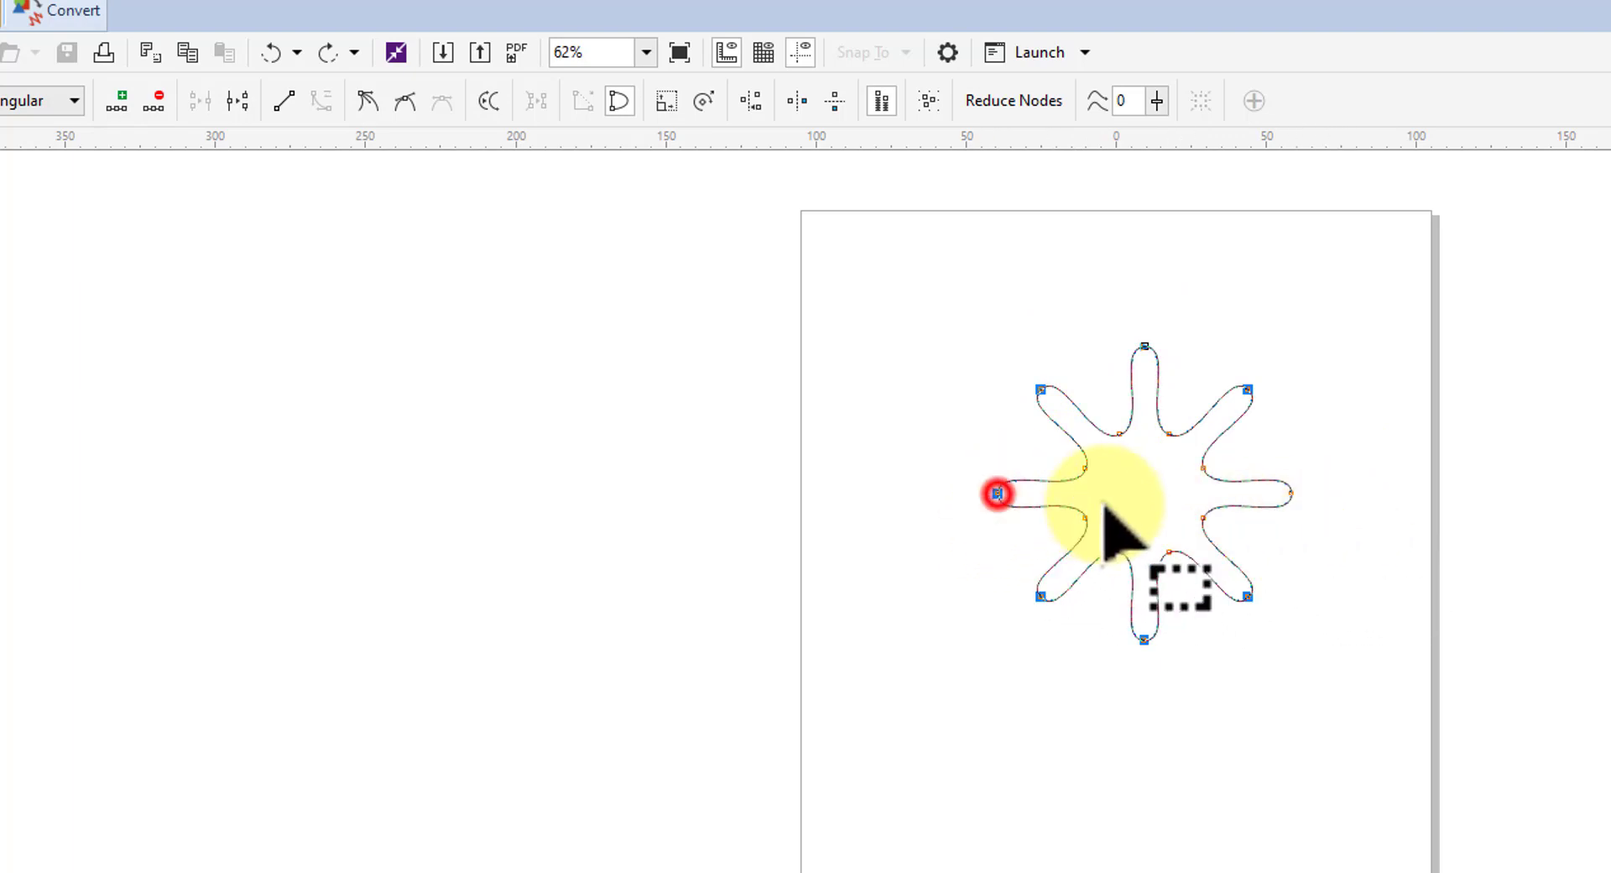
left_click(1291, 493, "shift")
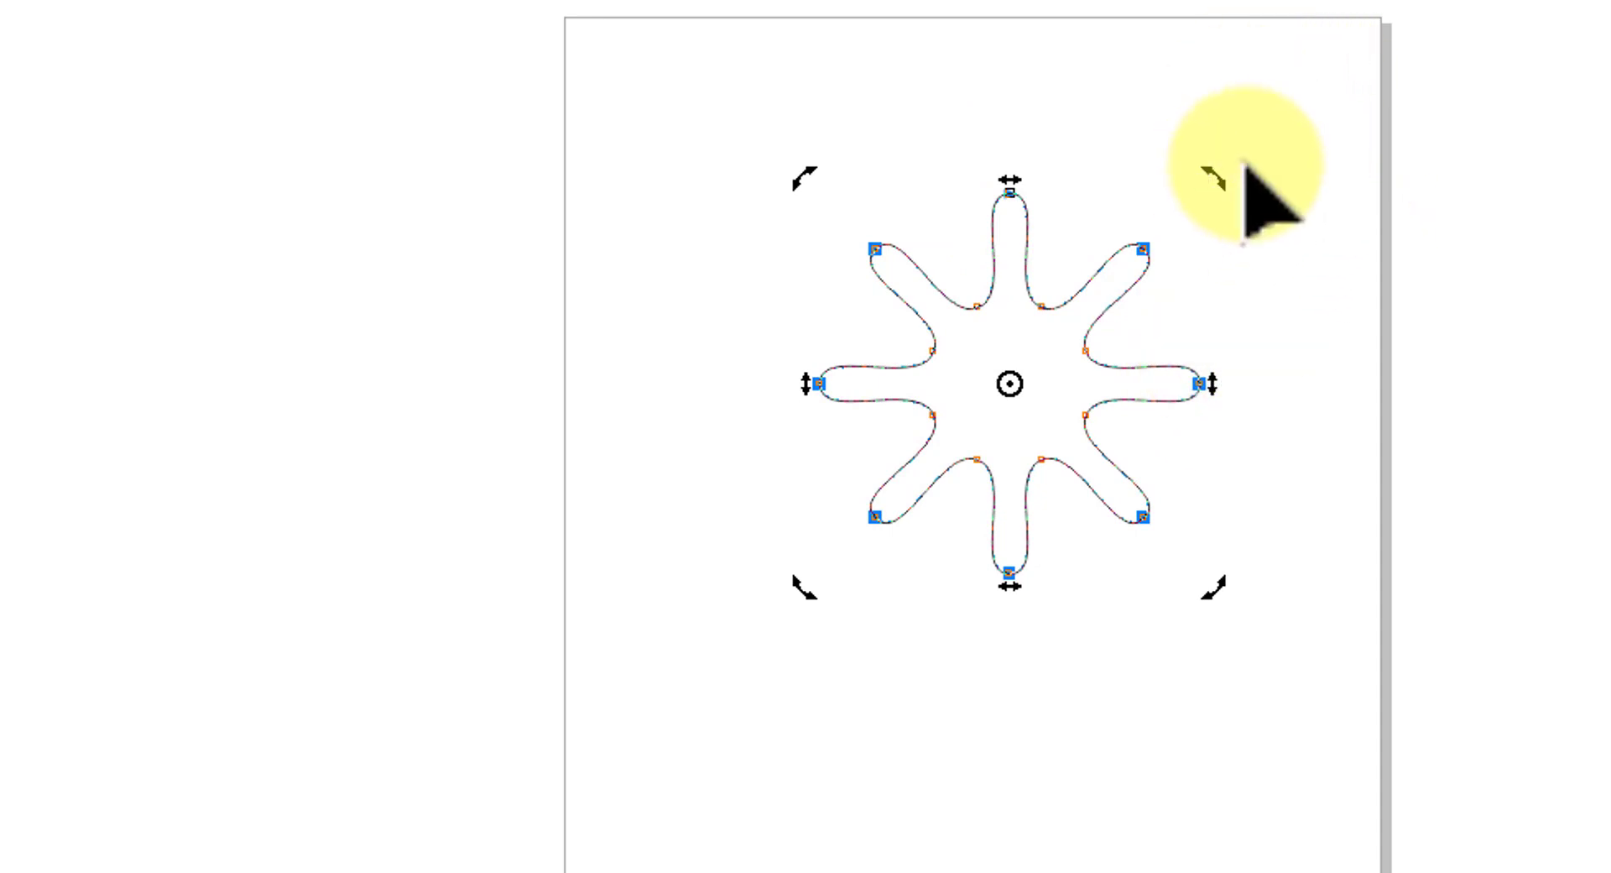
mouse_move(1226, 179)
left_mouse_down()
mouse_move(1276, 377)
mouse_move(1255, 564)
mouse_move(1223, 658)
left_mouse_up()
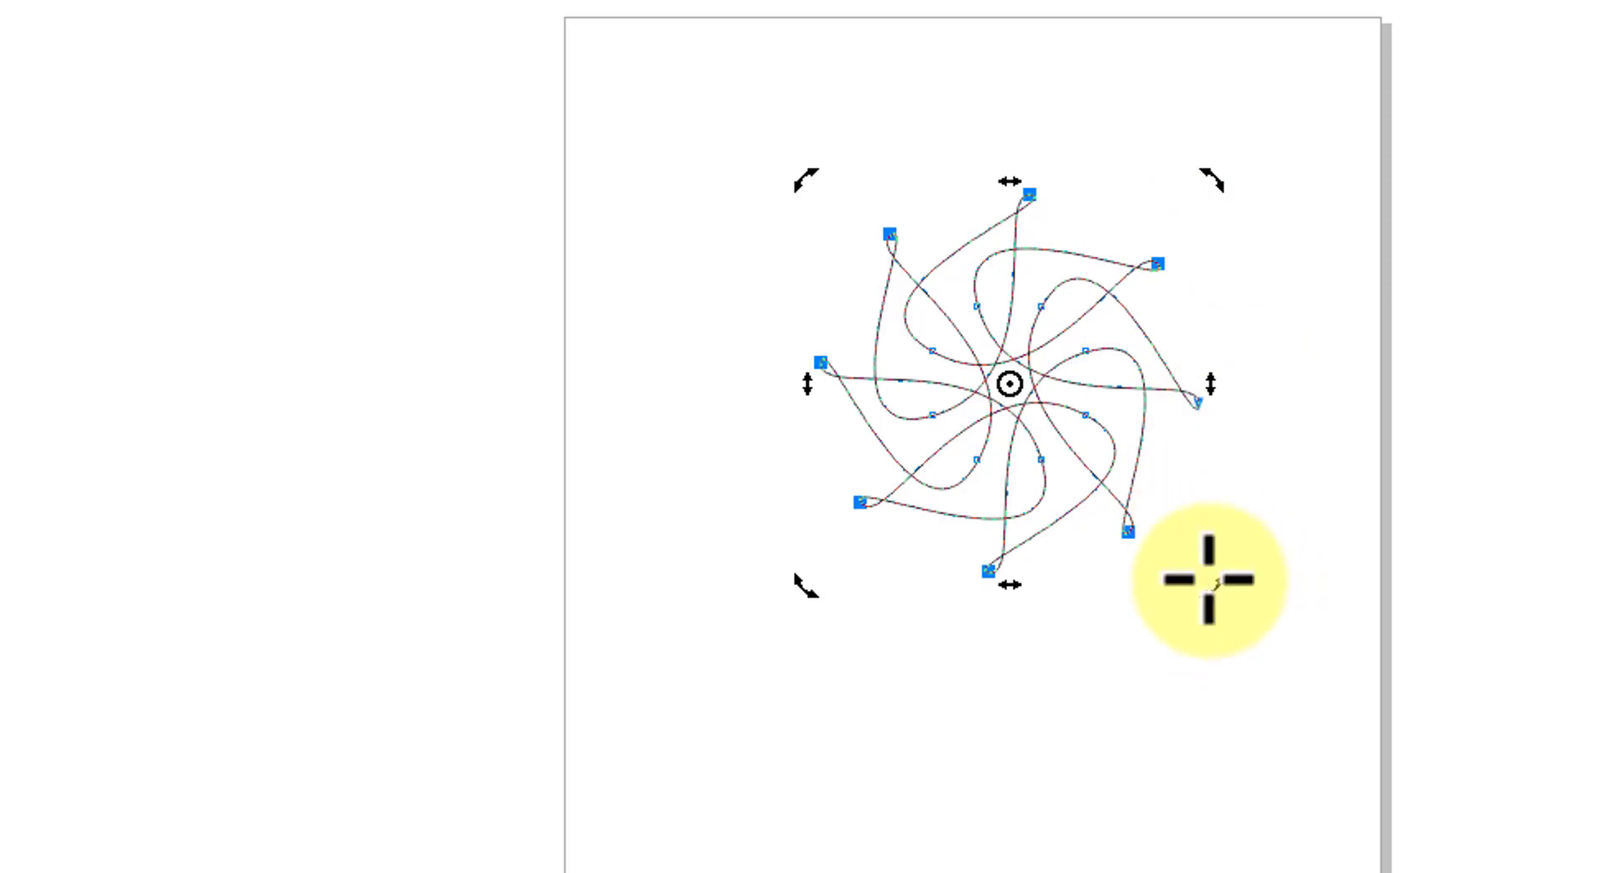
left_click_drag(1212, 579, 1256, 356)
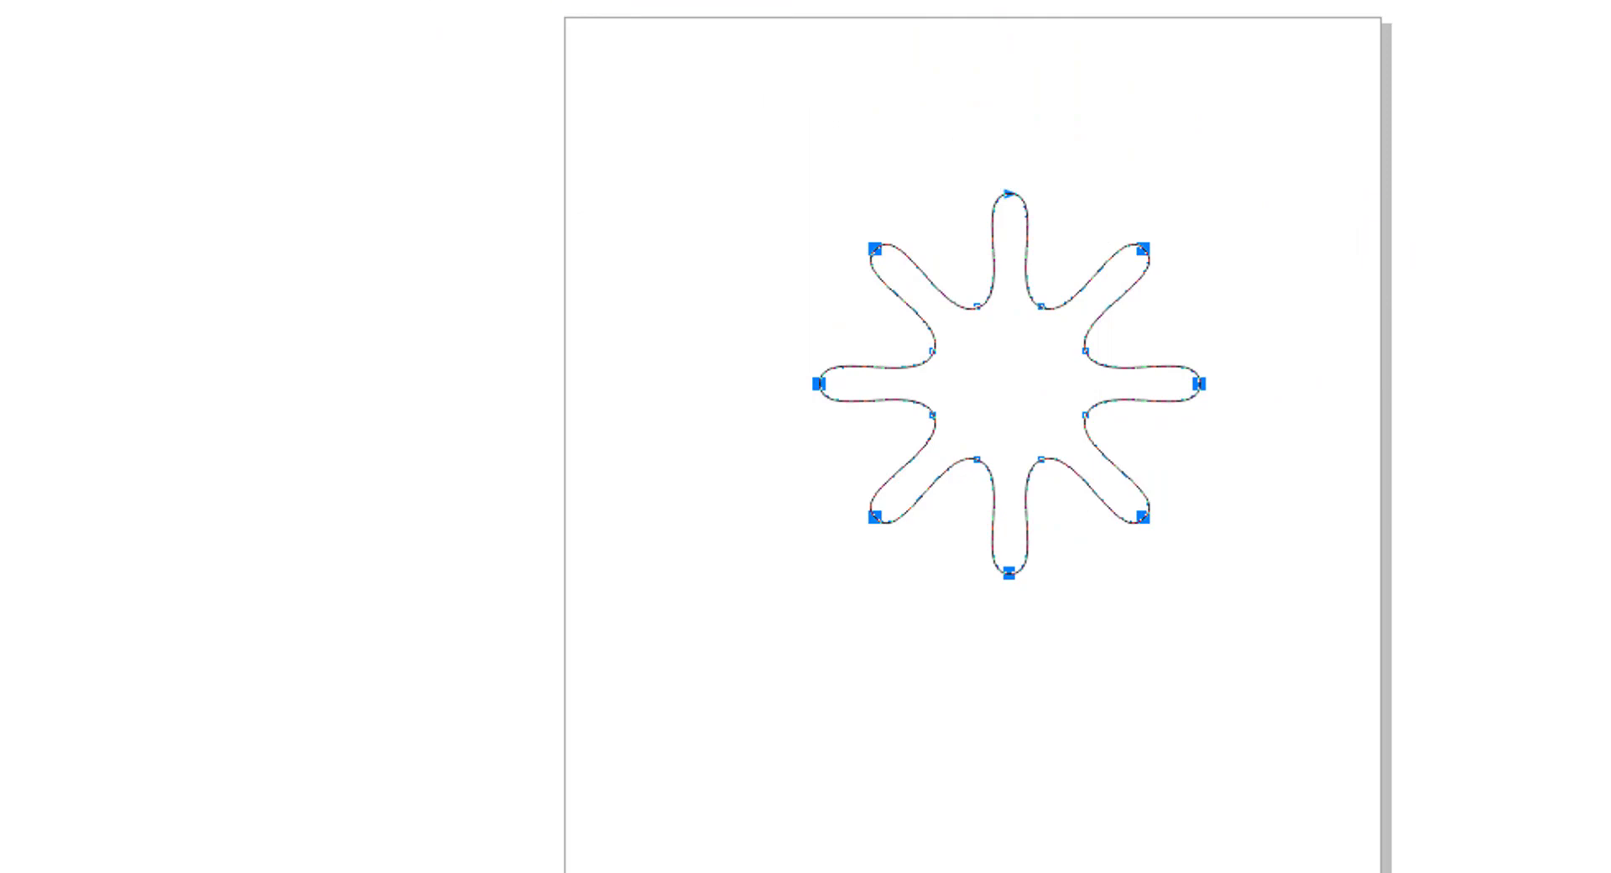
- Skew the selected tip nodes horizontally, undo the skew, and clear the node selection
left_click(491, 0)
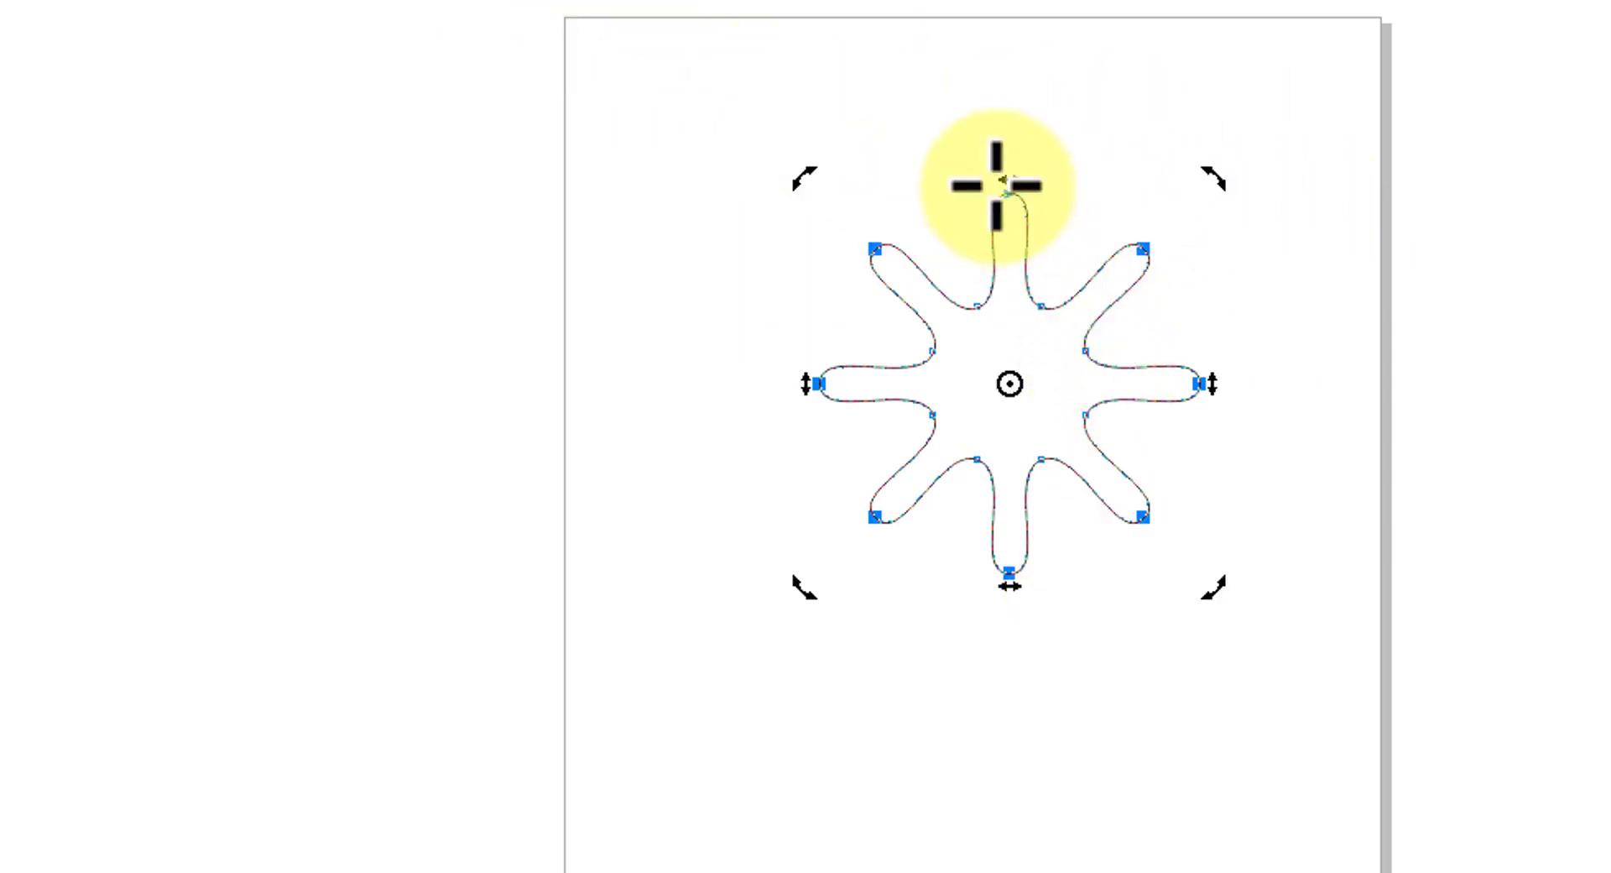
left_click_drag(1008, 171, 1176, 168)
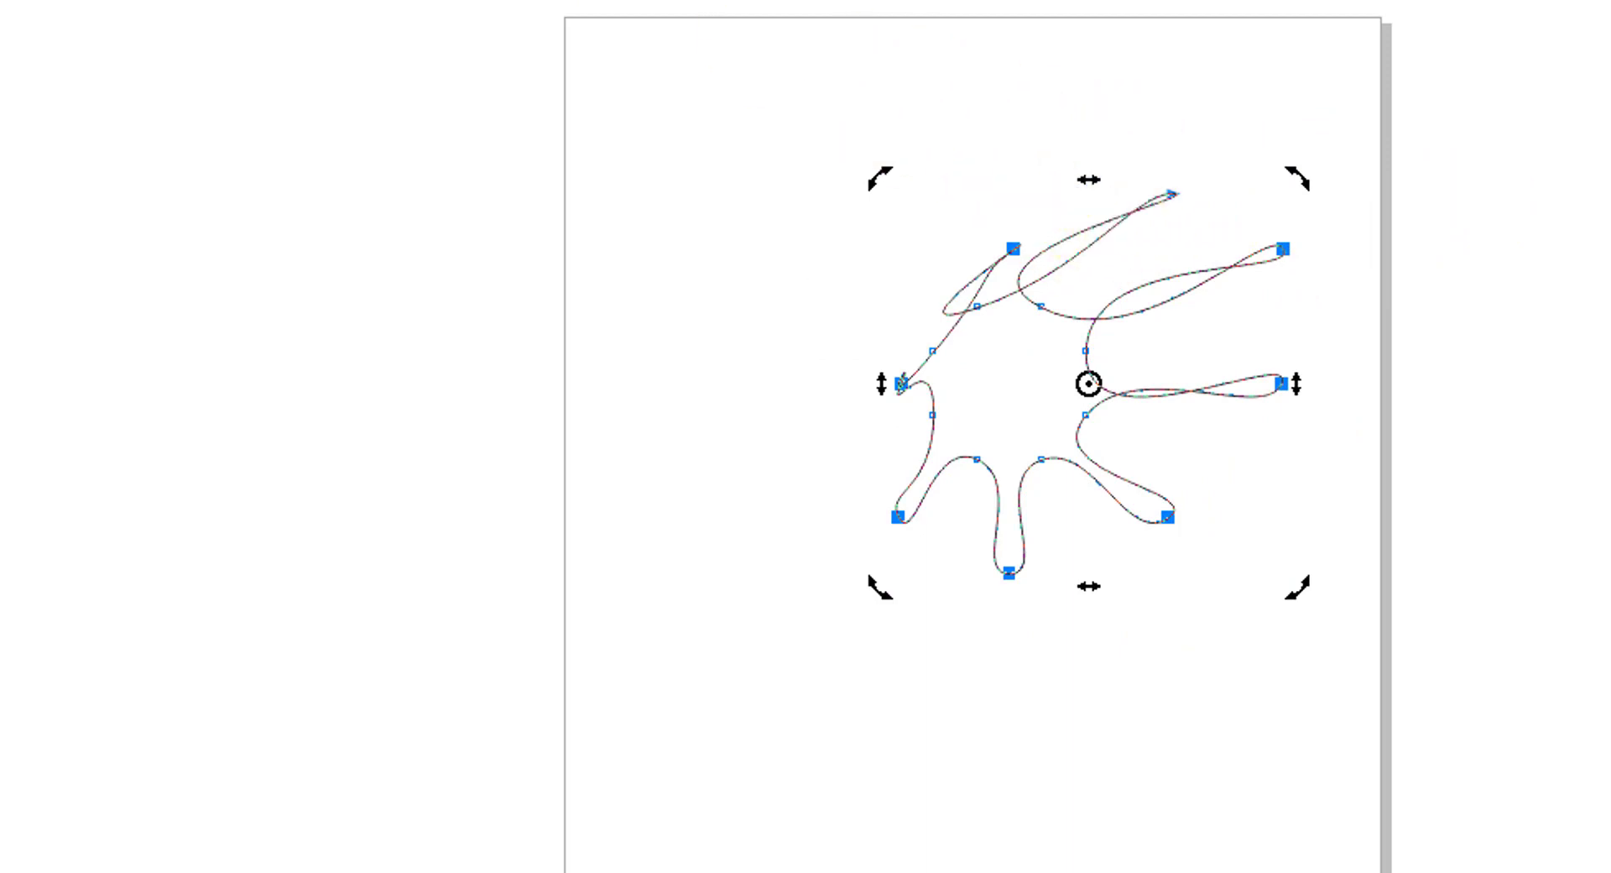
key("ctrl+z")
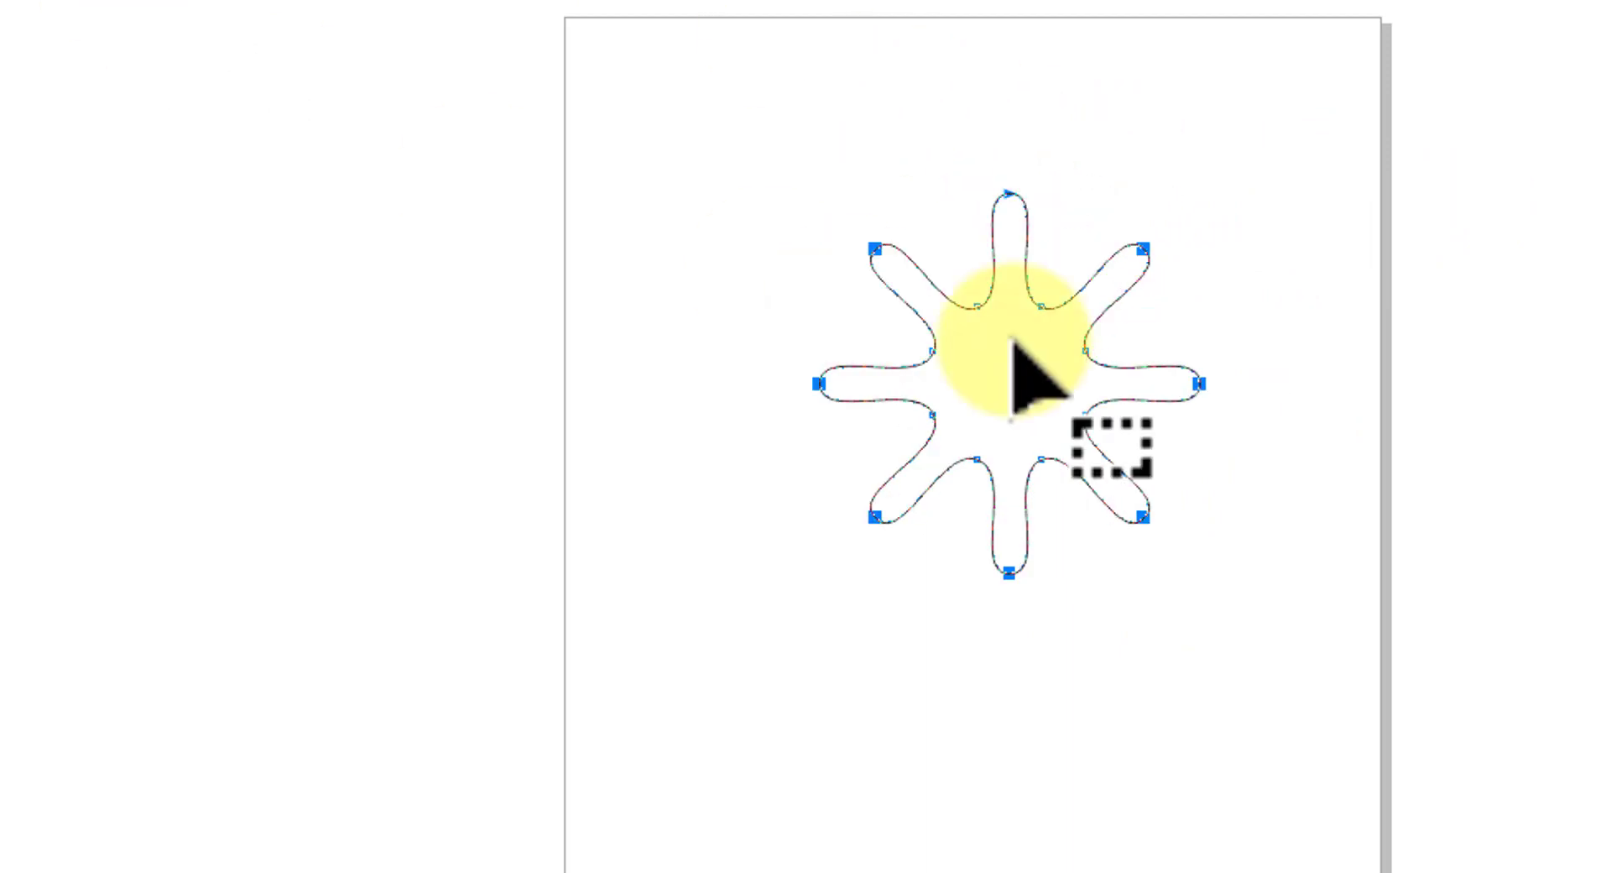
left_click(1106, 310)
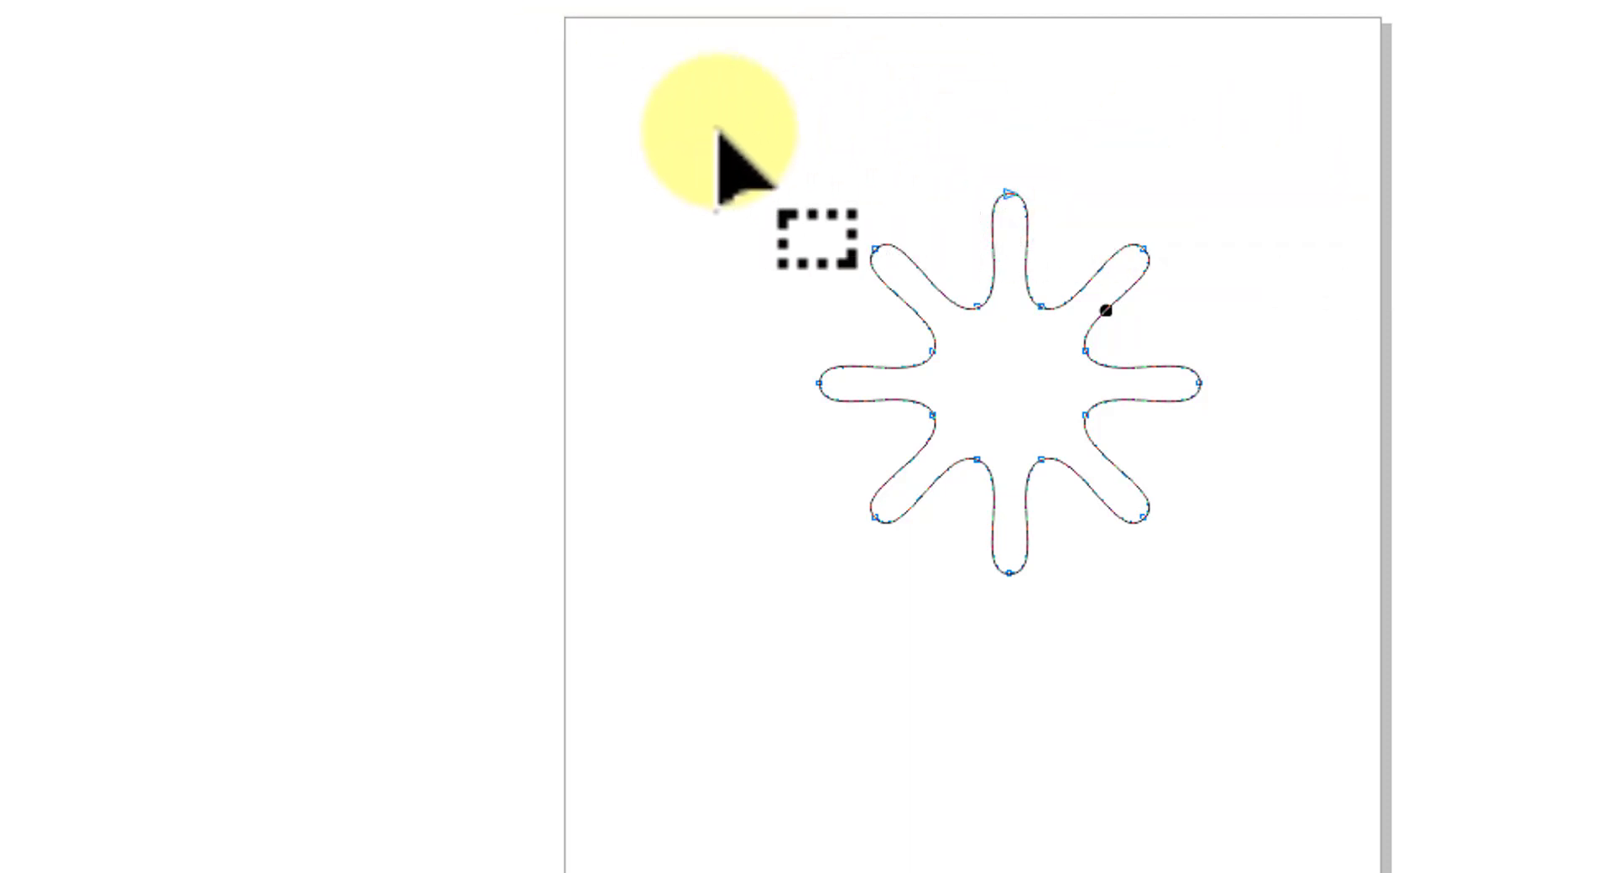
- Reselect the tip nodes of all eight petals, leaving the inner nodes unselected
left_click_drag(720, 132, 946, 159)
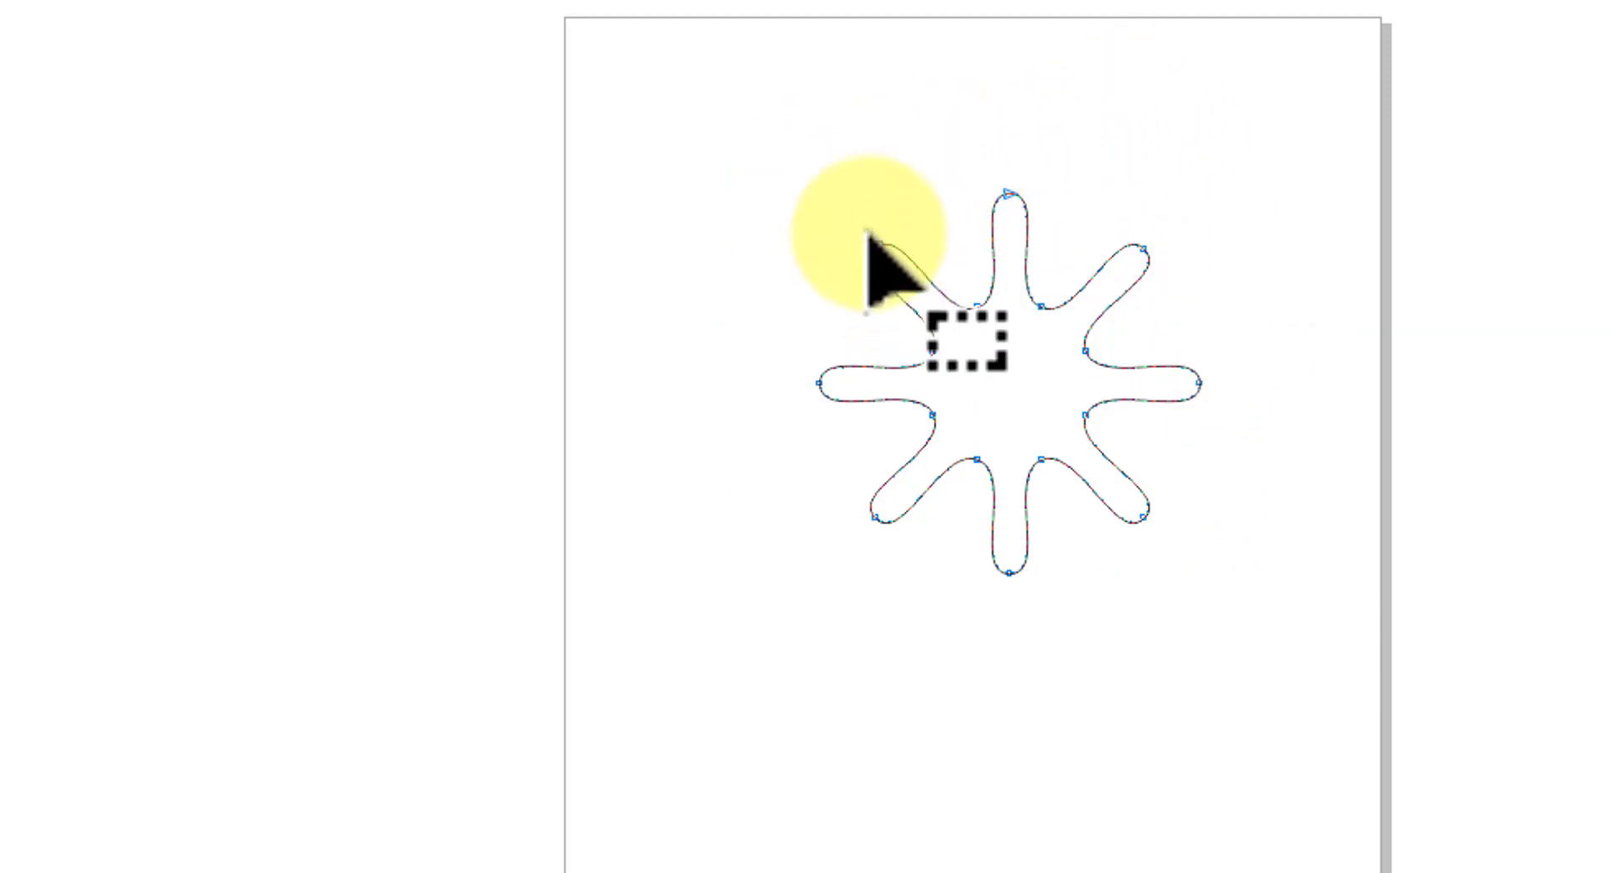
left_click_drag(773, 126, 1292, 272)
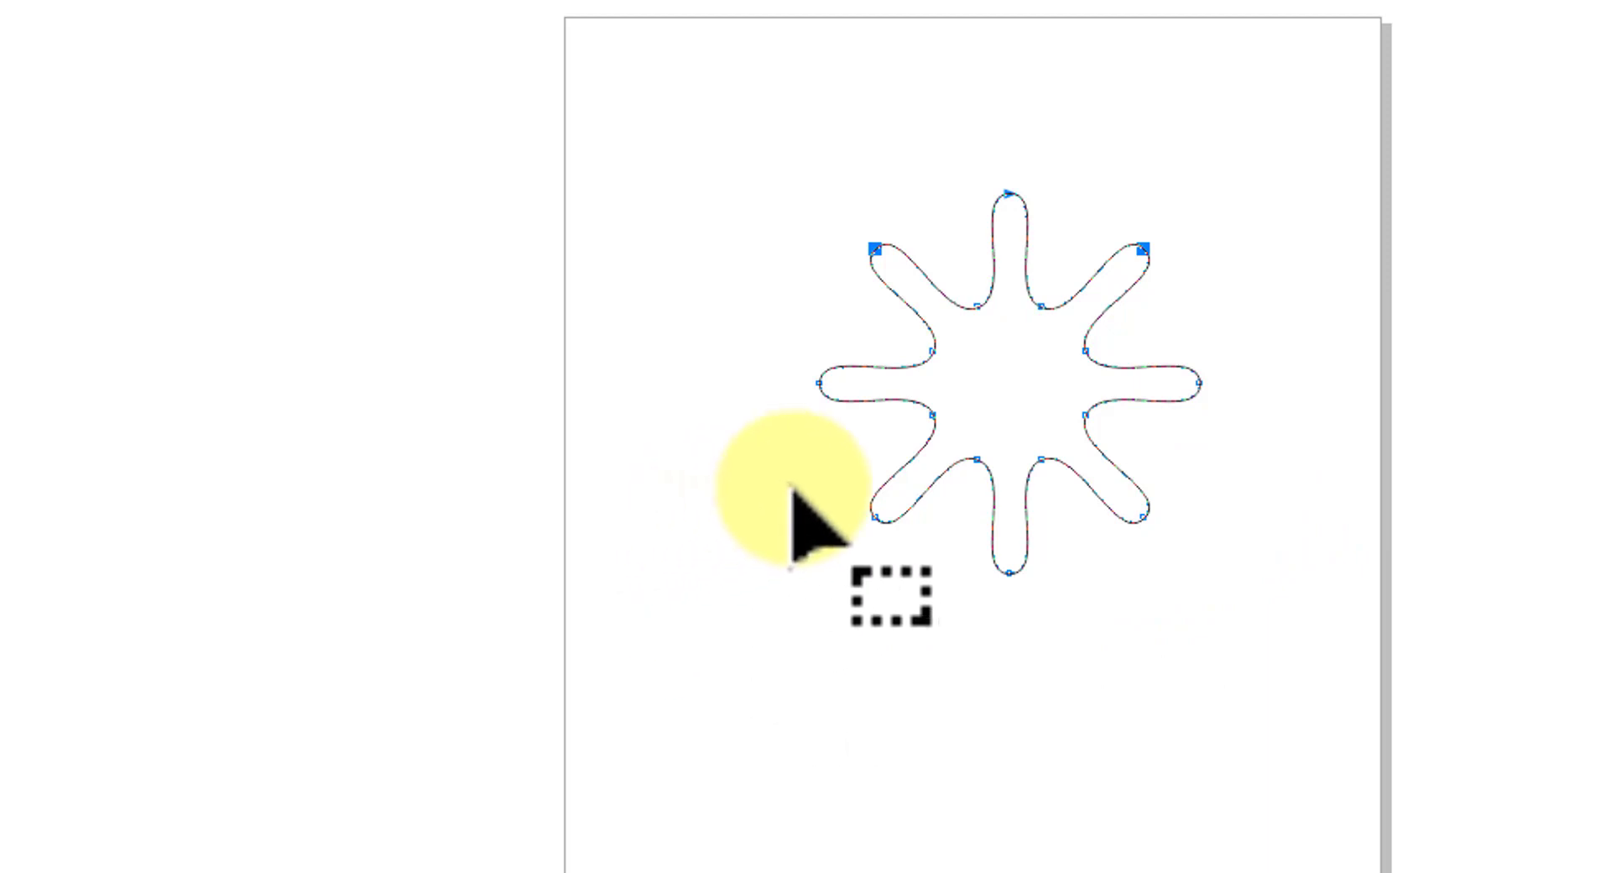
left_click_drag(791, 488, 1233, 642)
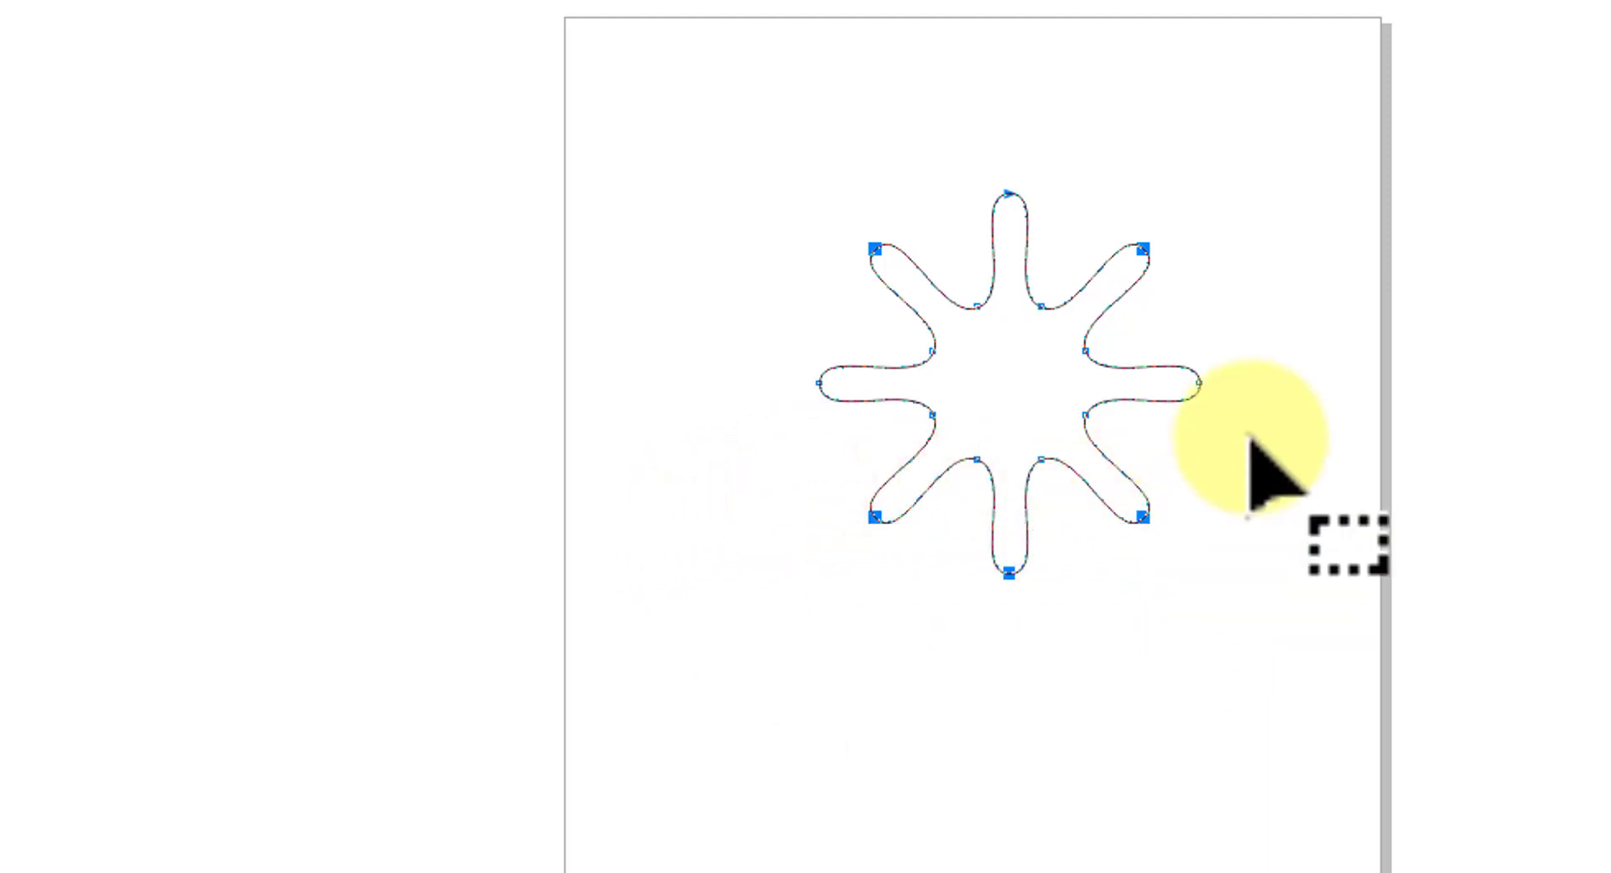
left_click(1199, 383, "shift")
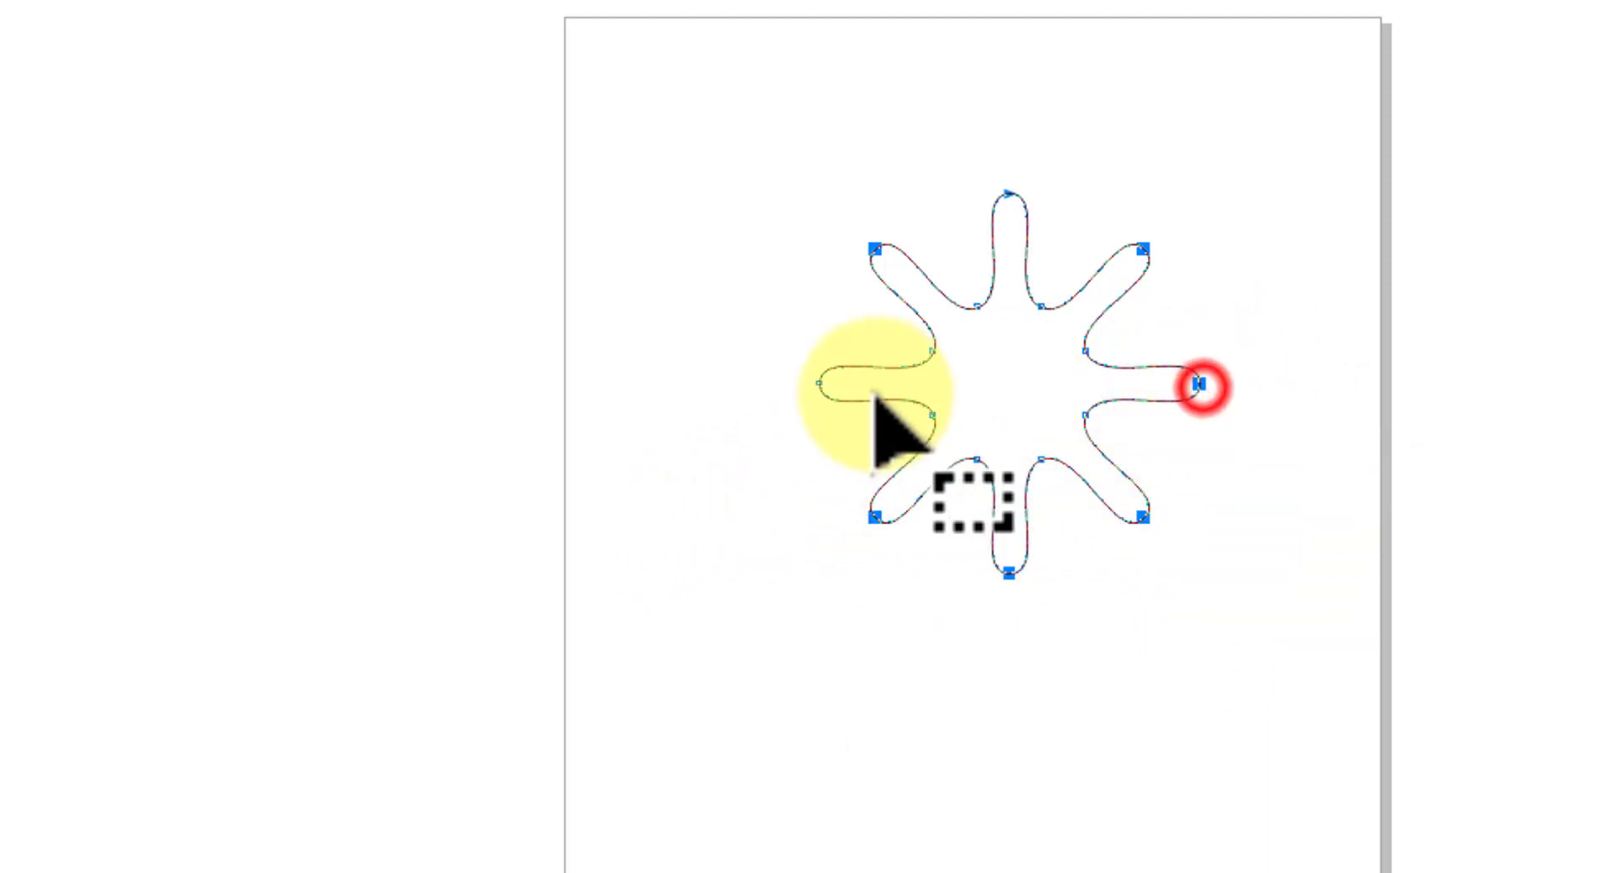
left_click(819, 383, "shift")
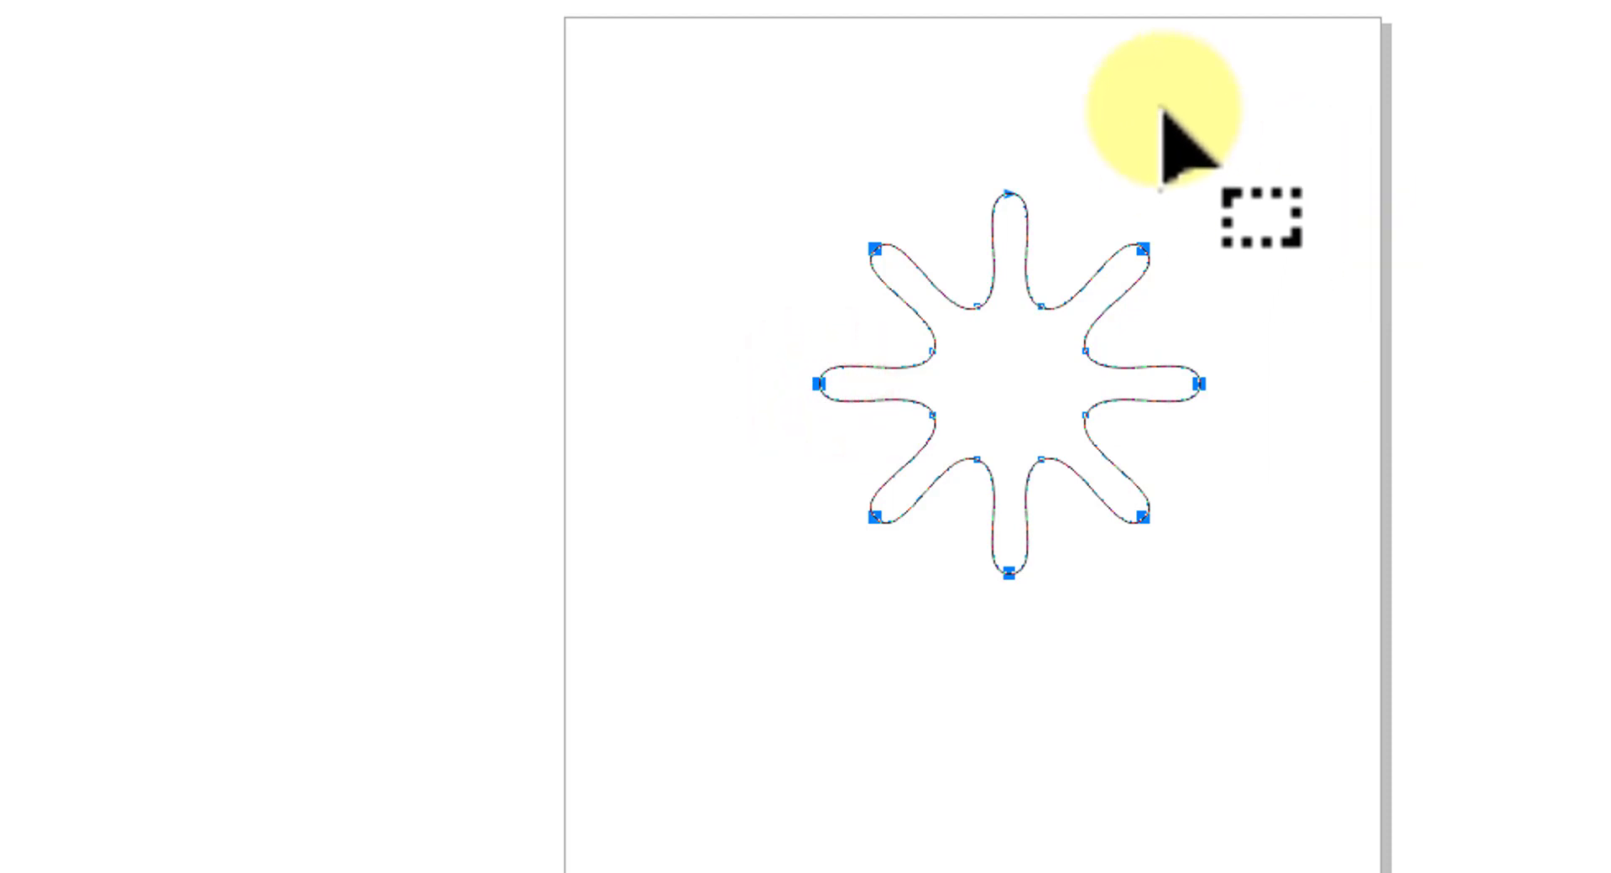
- Move the rotation centre onto the upper-right petal, rotate the tip nodes about it, and undo the rotation
left_click(537, 1)
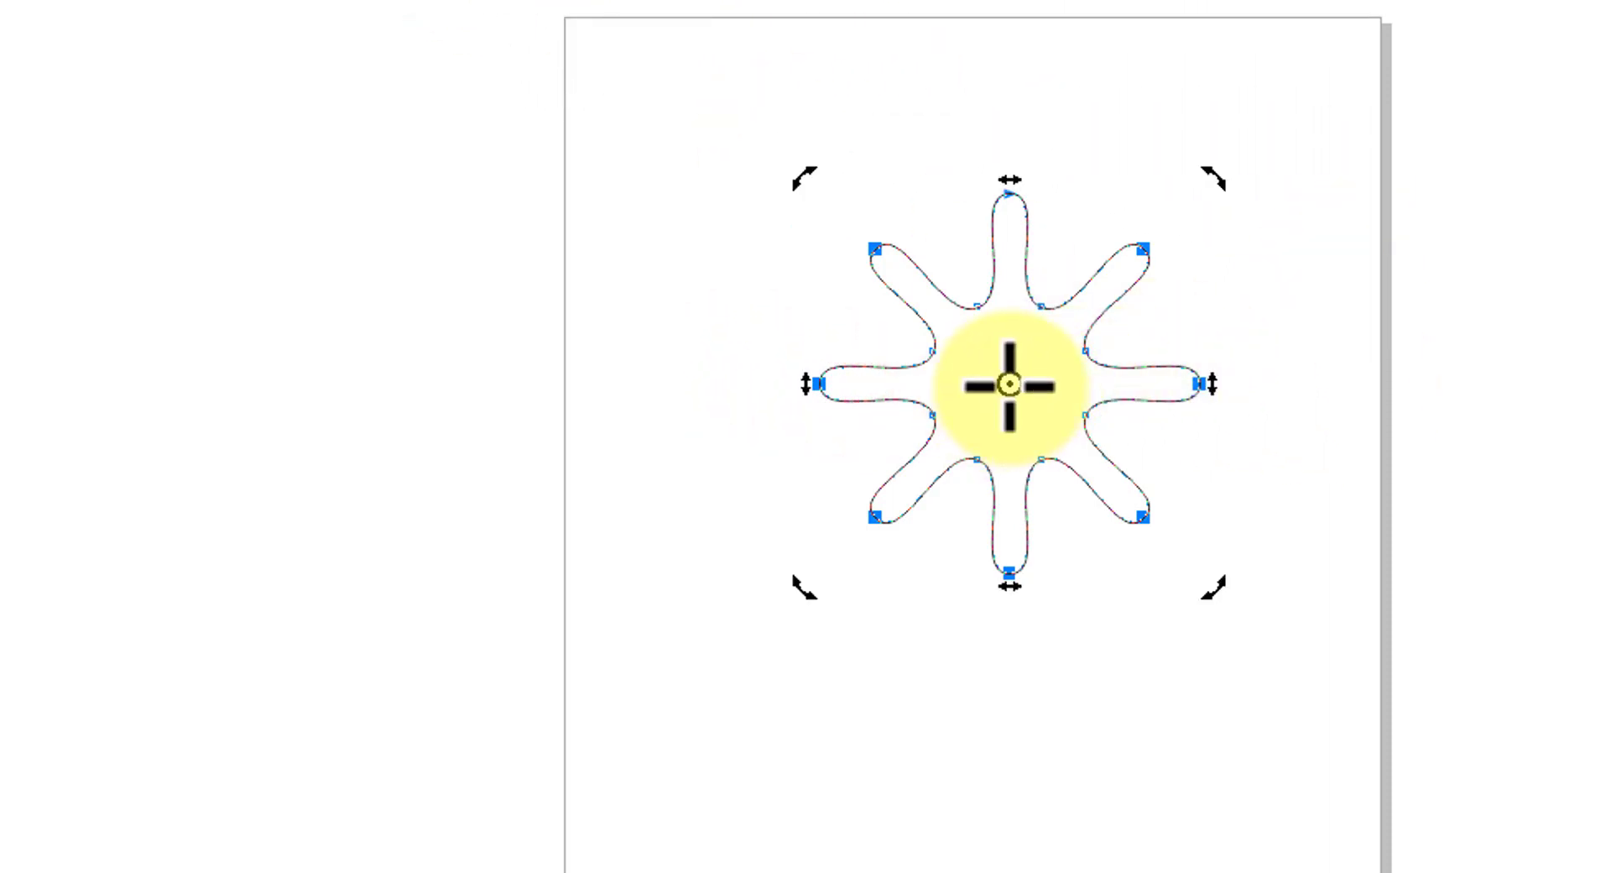
left_click_drag(1010, 384, 1125, 266)
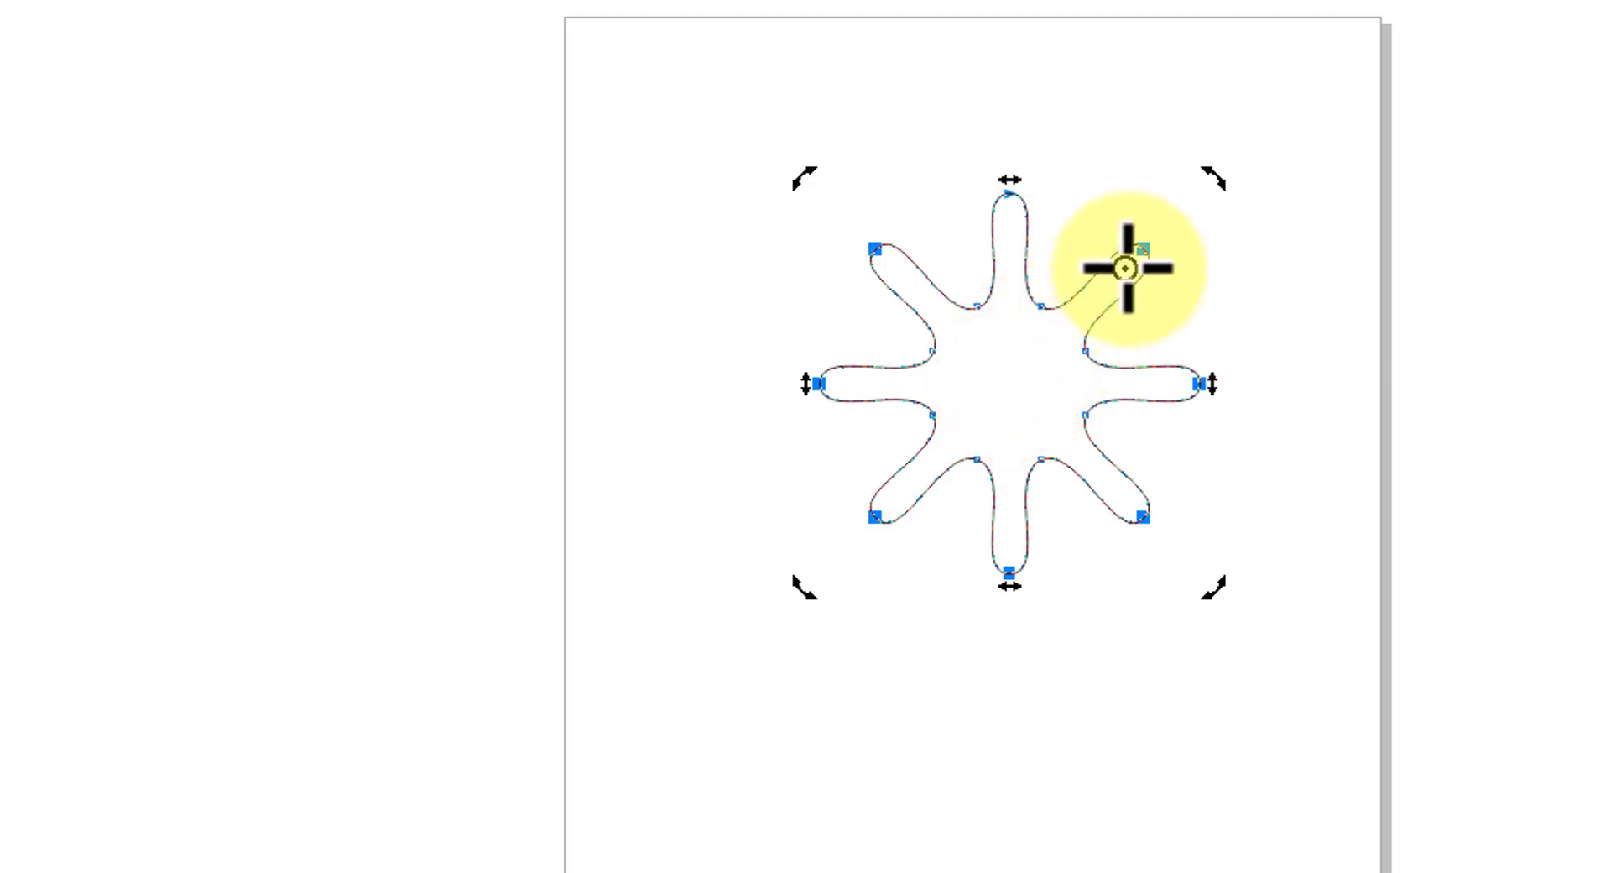
left_click_drag(1216, 599, 657, 570)
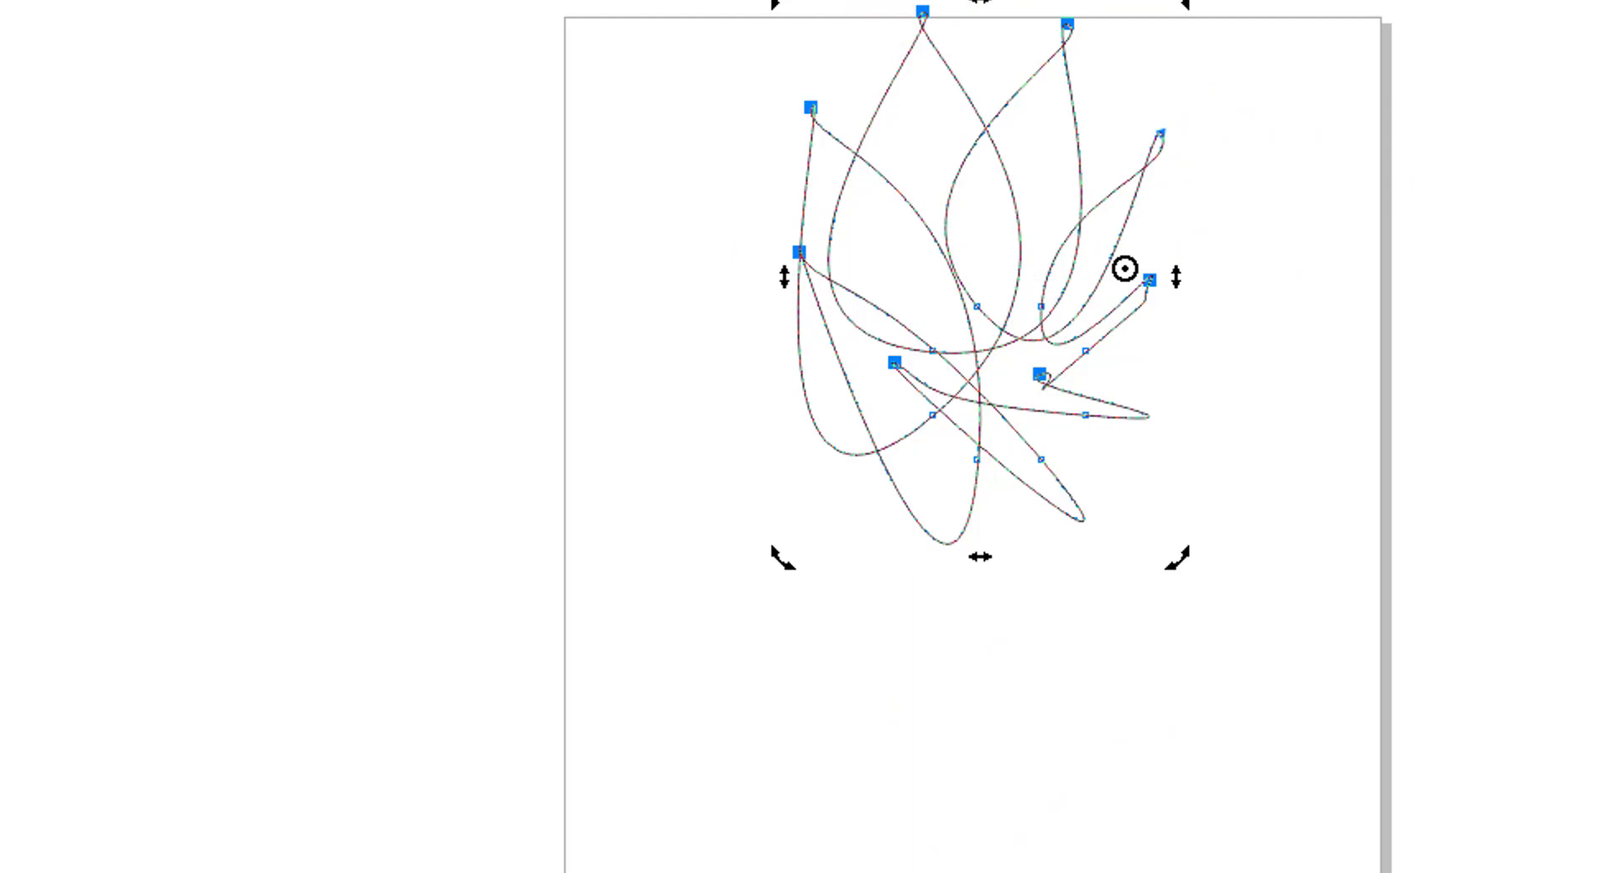
key("ctrl+z")
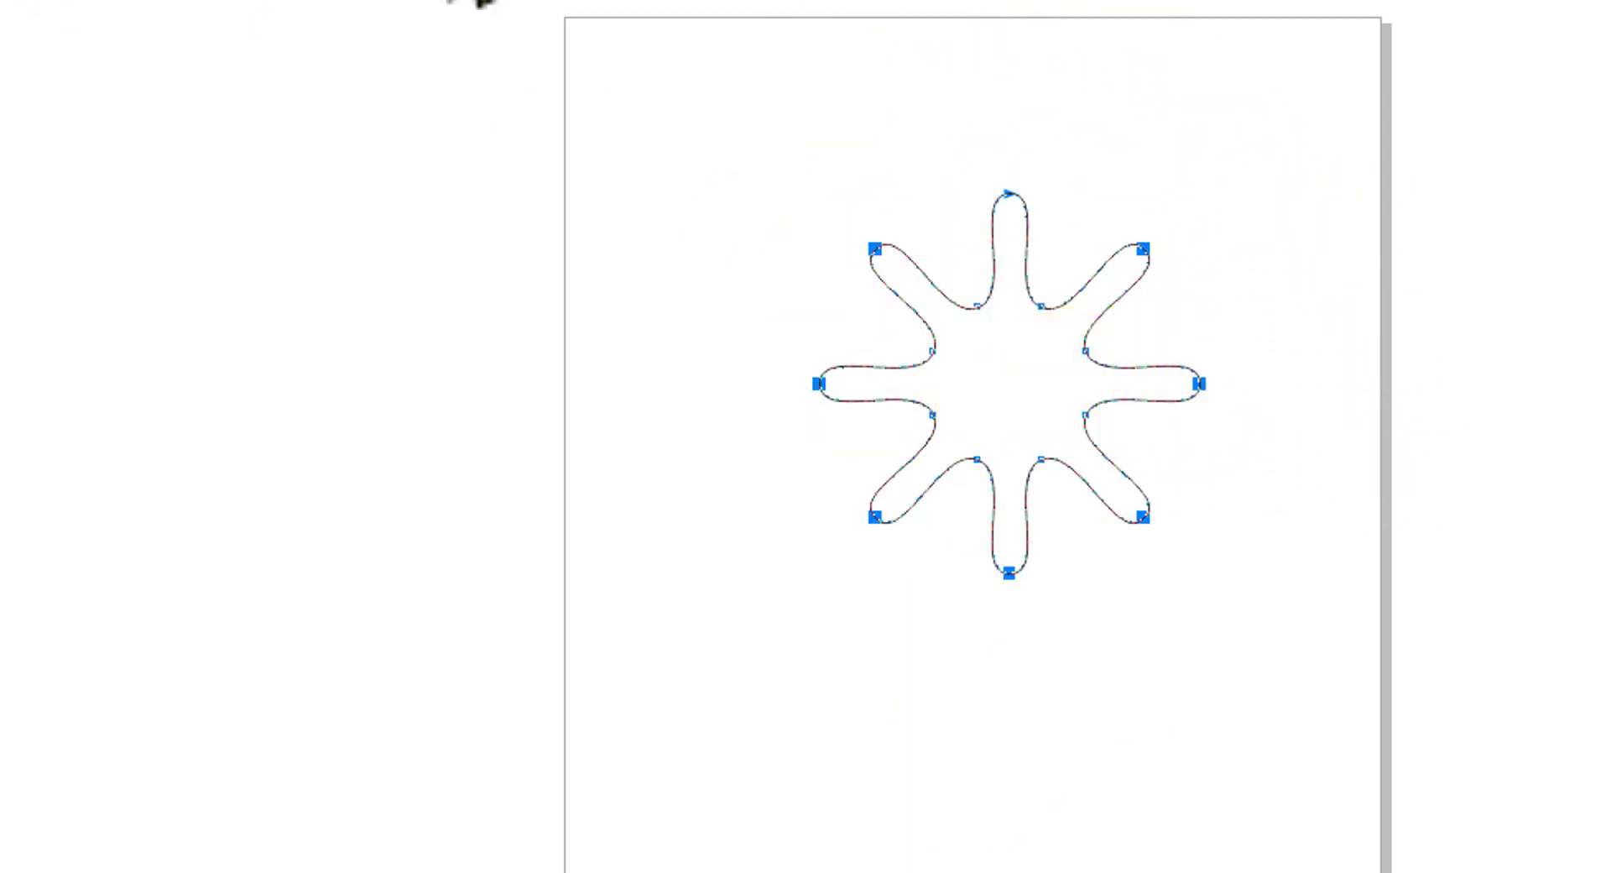
- Reactivate rotation for the tip nodes and return the rotation centre to the middle of the star
left_click(522, 0)
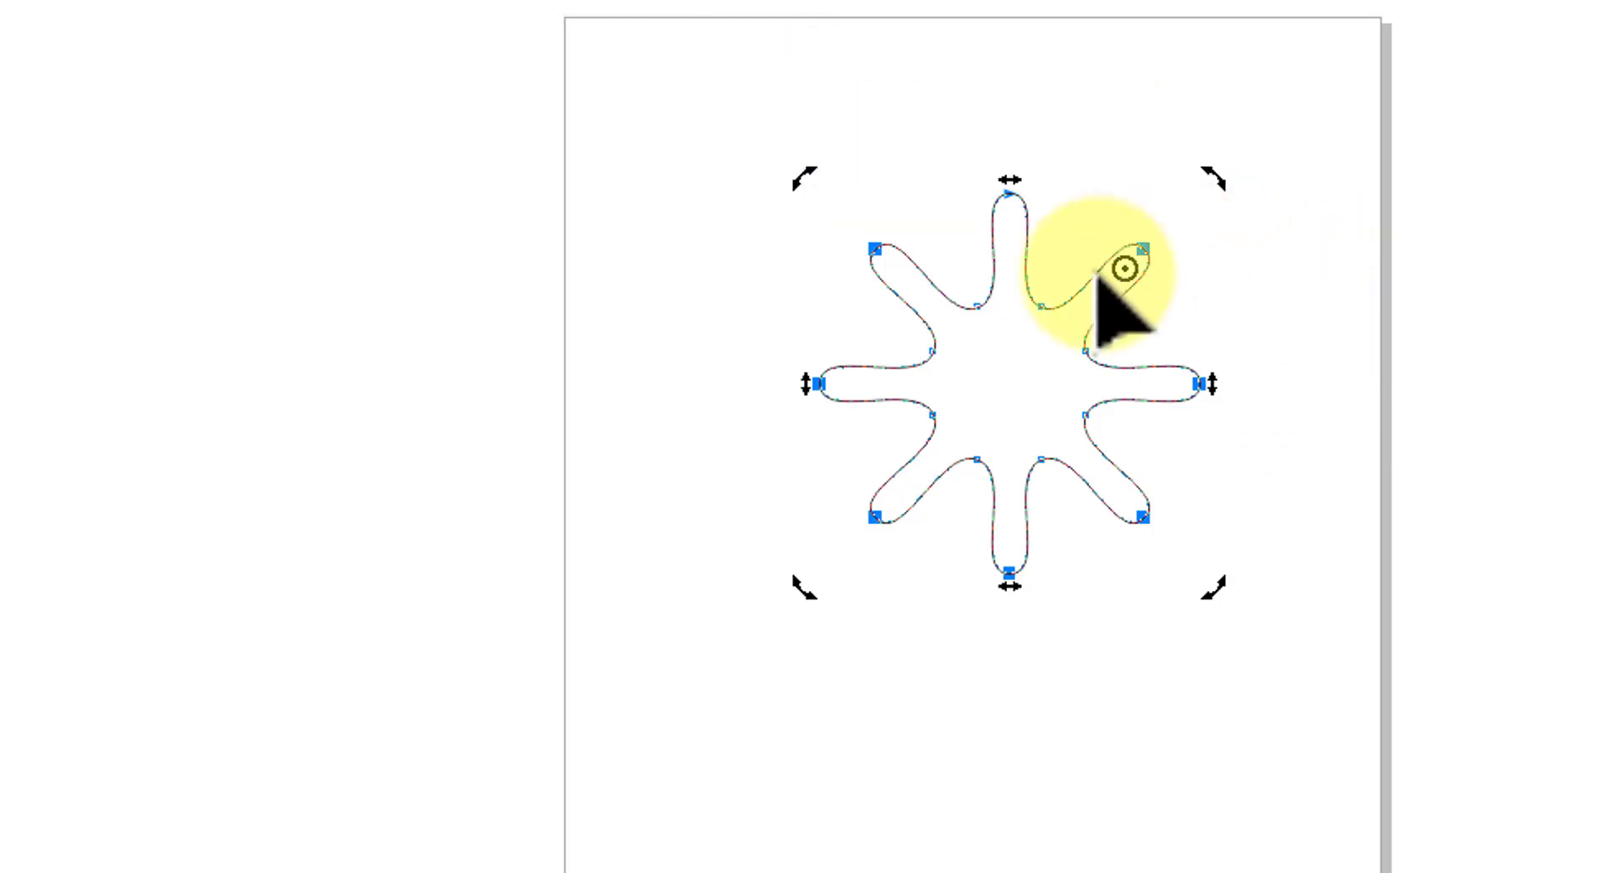
left_click_drag(1128, 269, 1002, 377)
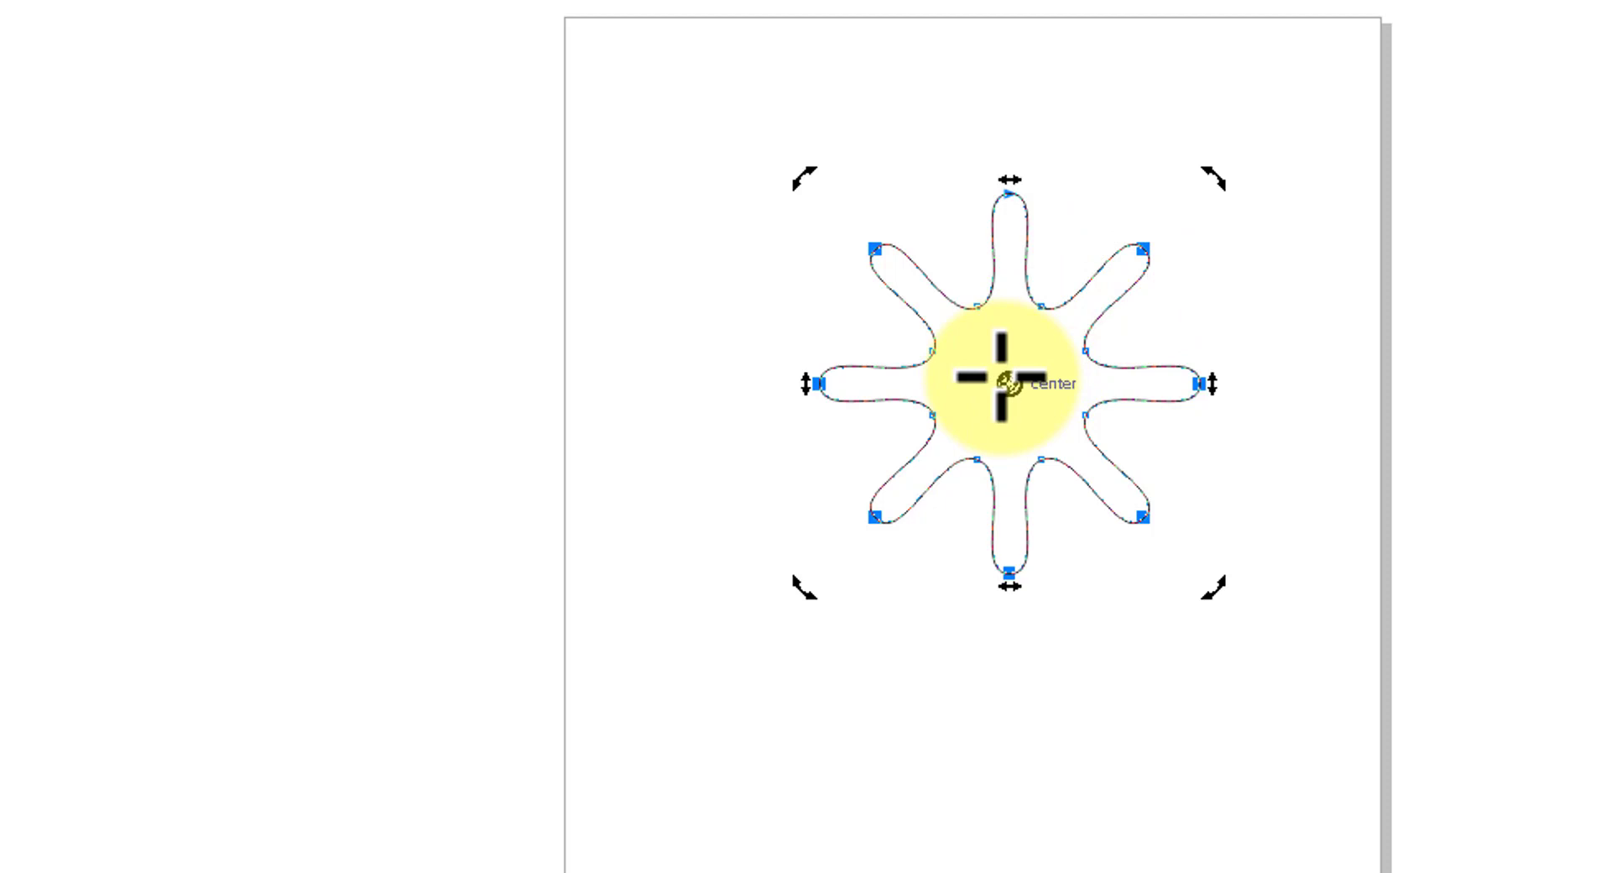
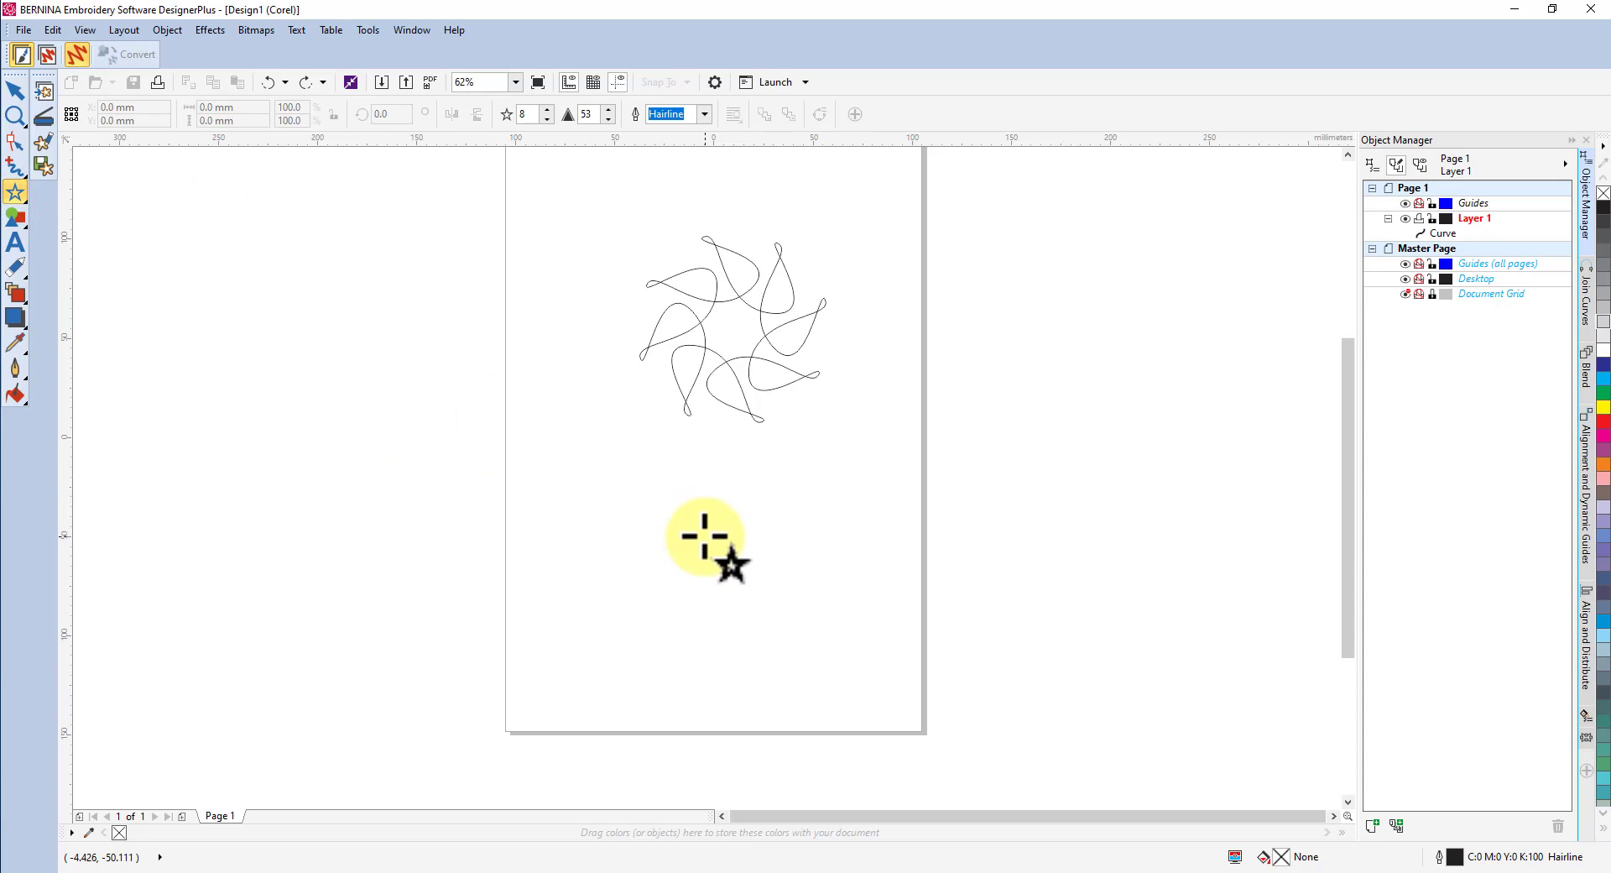
- Draw a second eight-pointed star about 91 mm wide below the swirled motif, and convert it to curves
left_click_drag(667, 493, 852, 678)
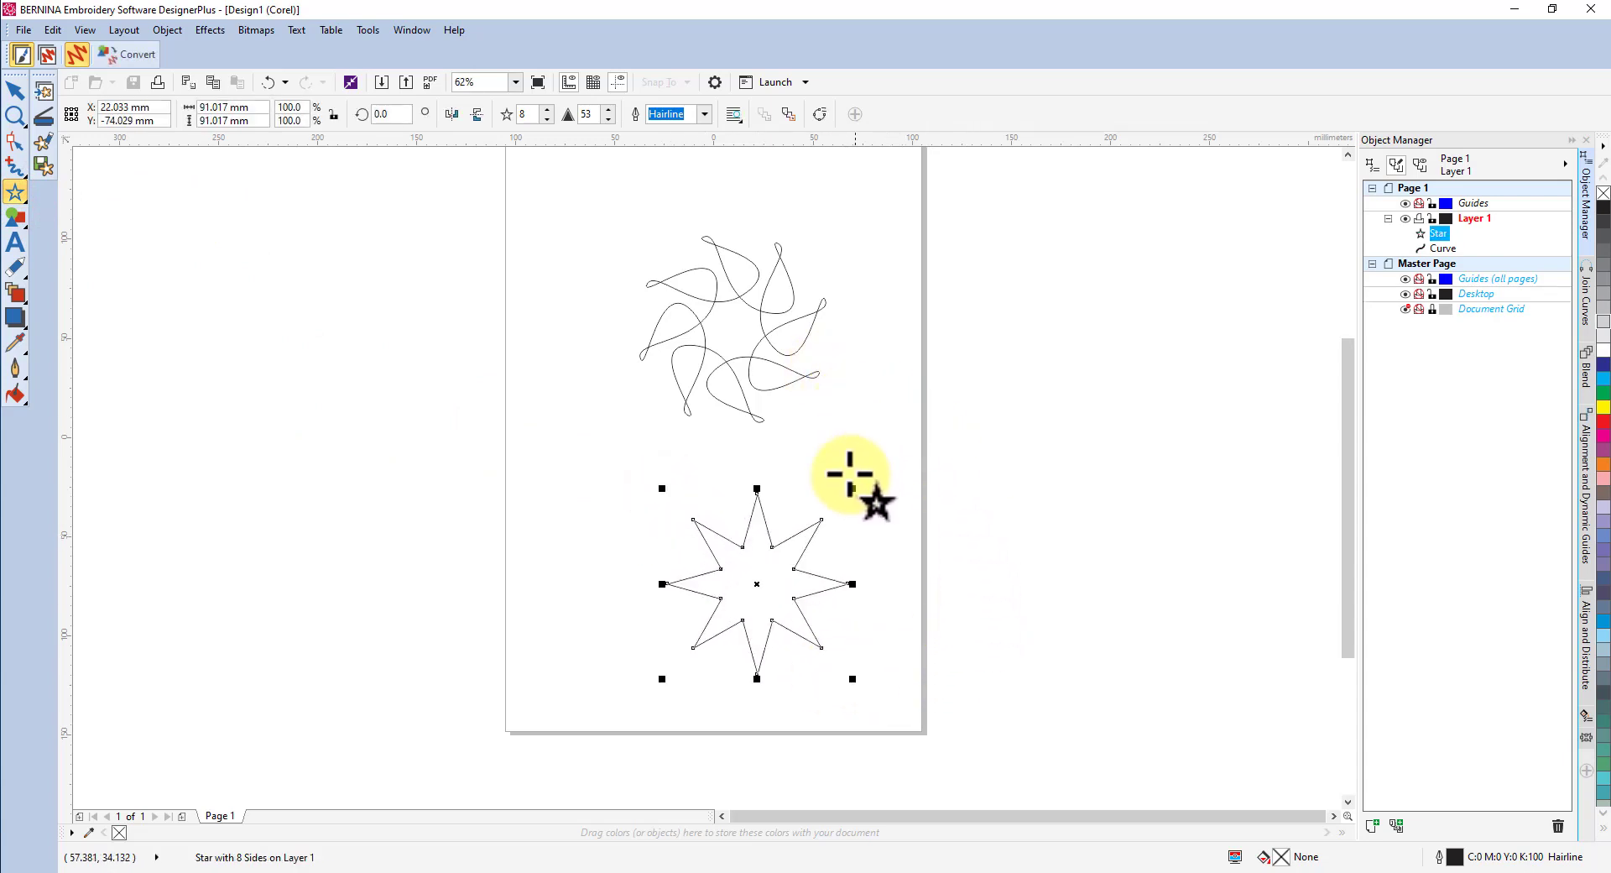
right_click(787, 558)
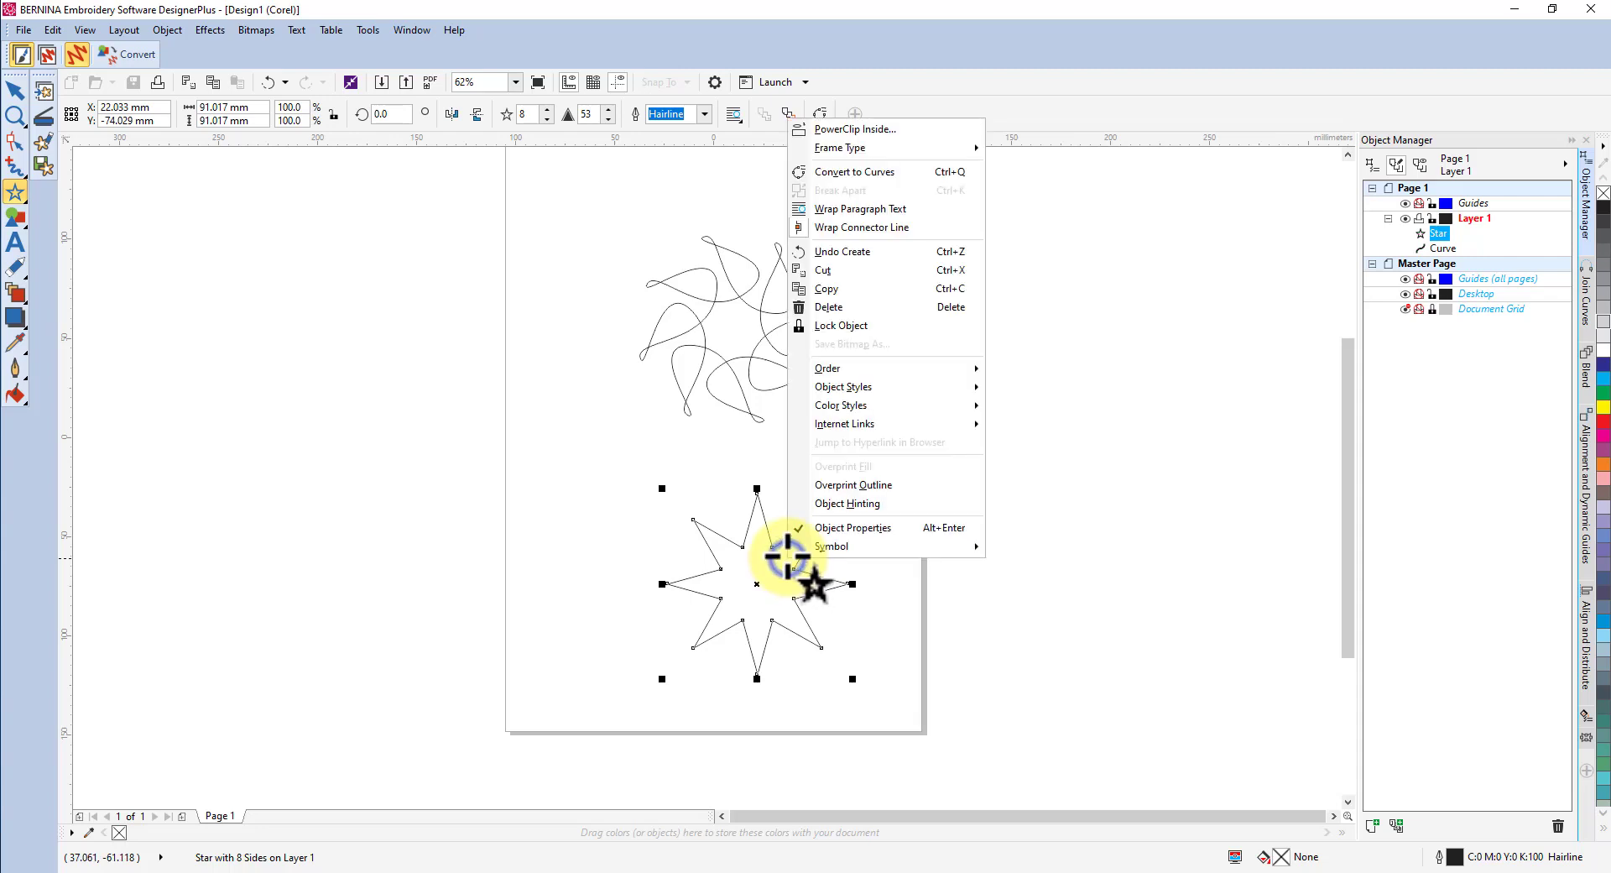
left_click(854, 172)
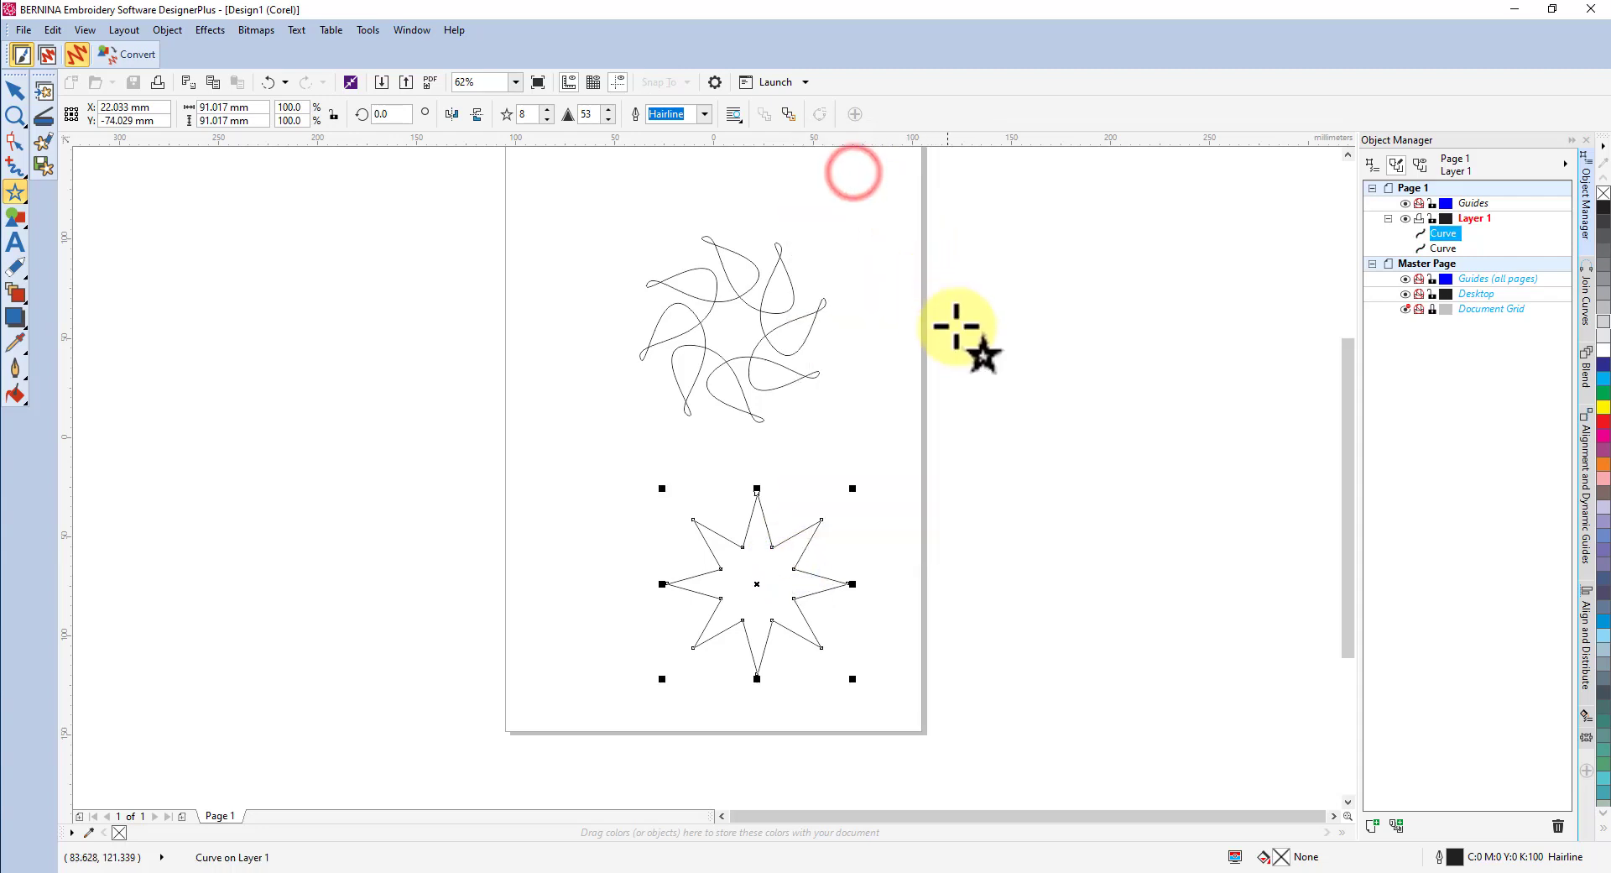
- Convert all line segments of the lower star to curves, and clear the node selection
left_click(12, 143)
left_click_drag(621, 474, 876, 690)
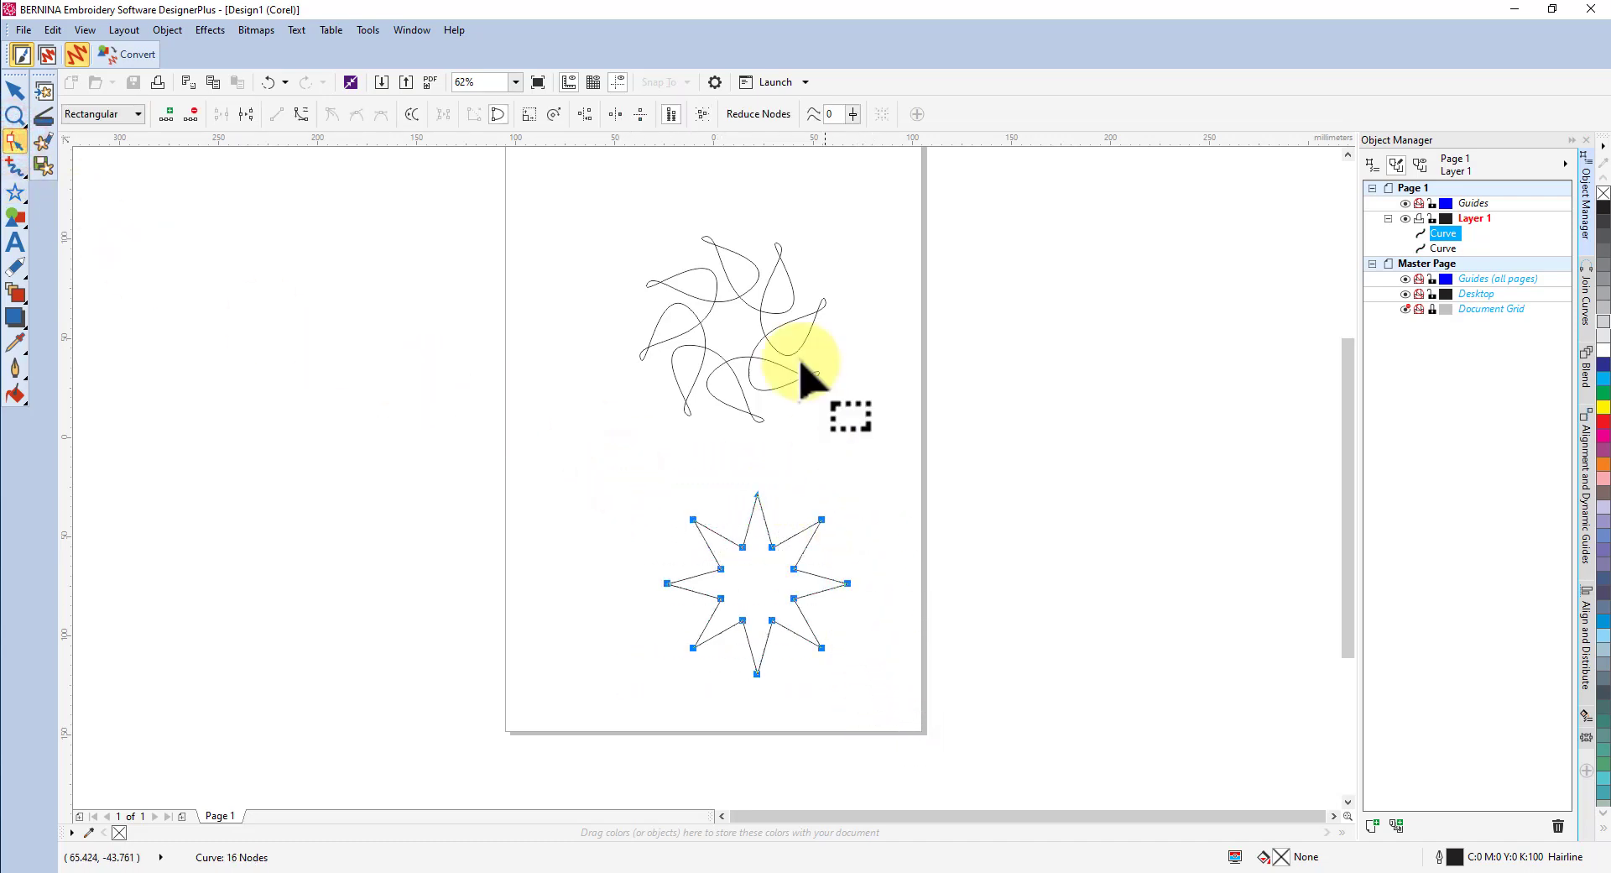
left_click(300, 115)
left_click(850, 437)
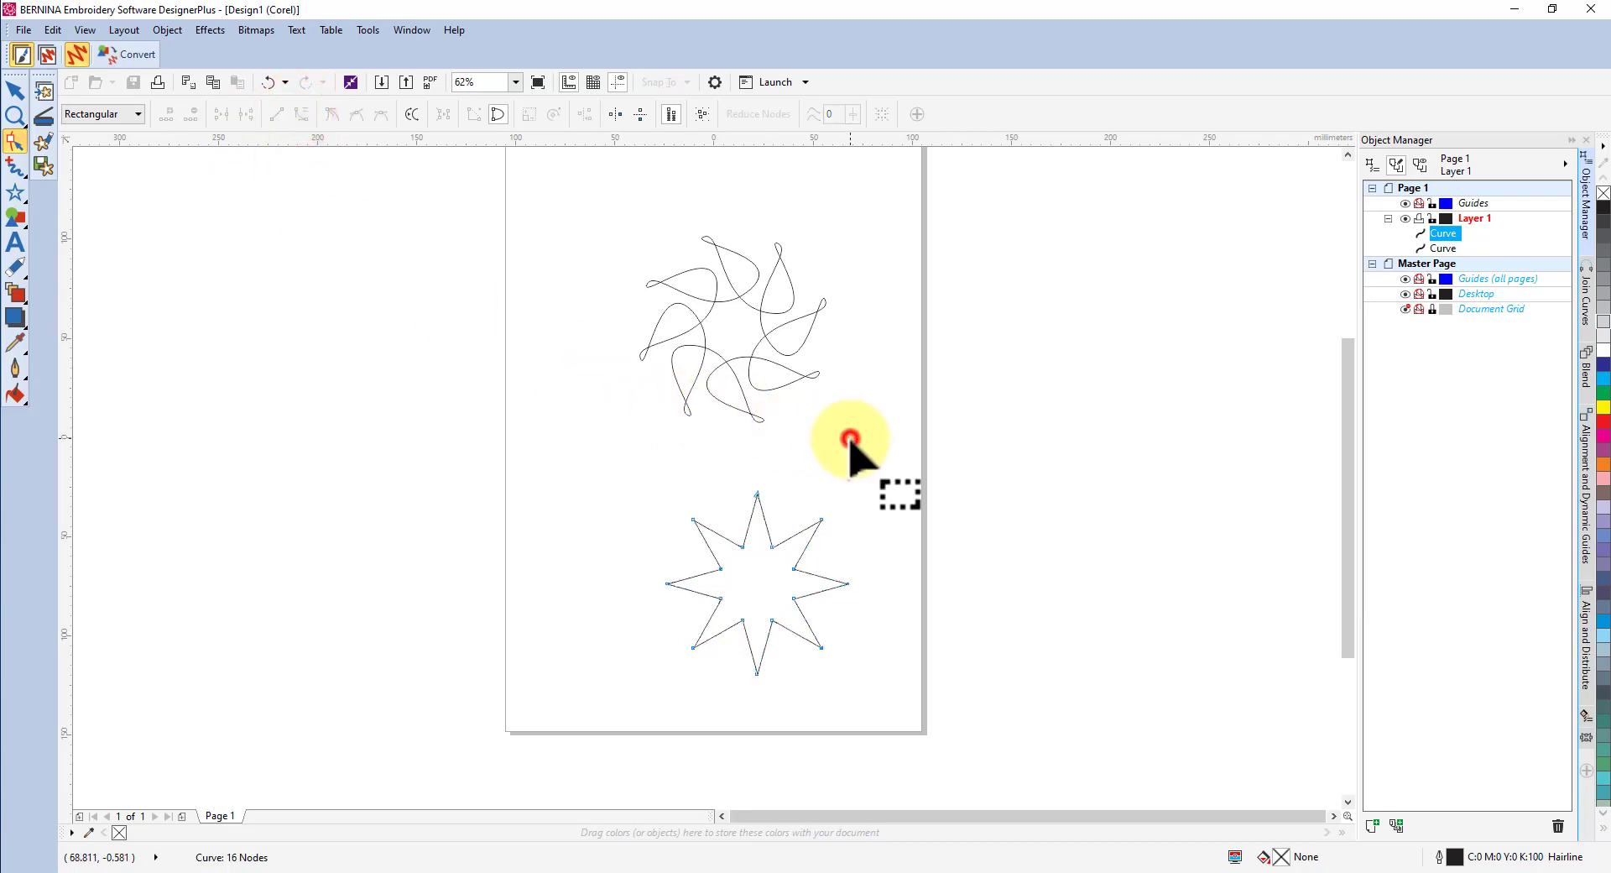
- Select the eight outer tip nodes of the lower star and make them symmetrical, leaving the inner nodes unchanged
left_click_drag(646, 474, 855, 536)
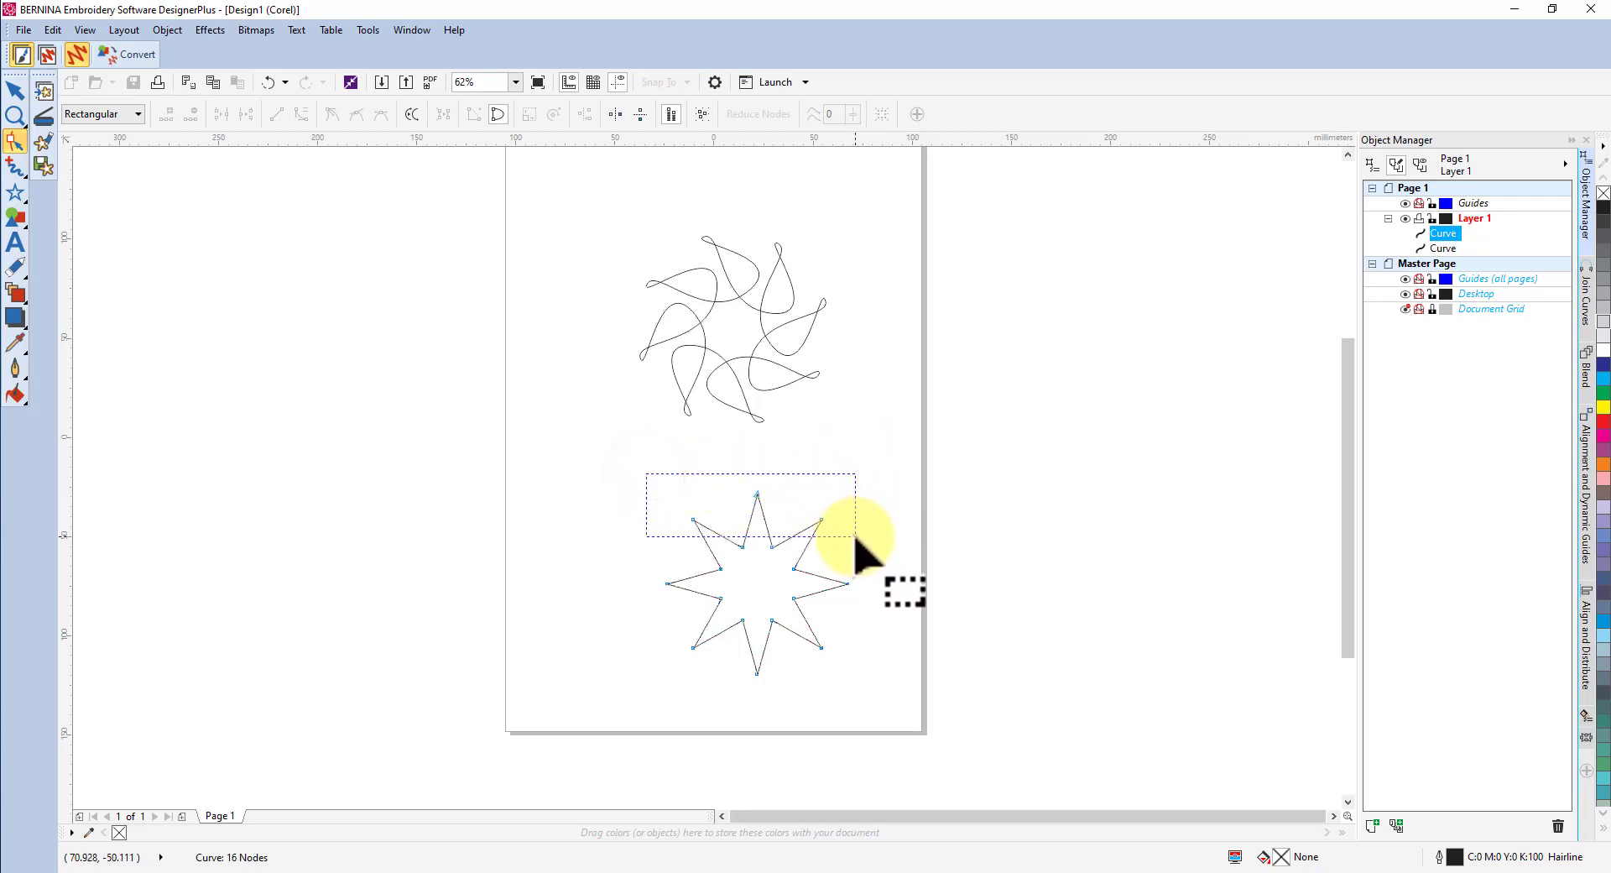
left_click_drag(855, 536, 855, 537)
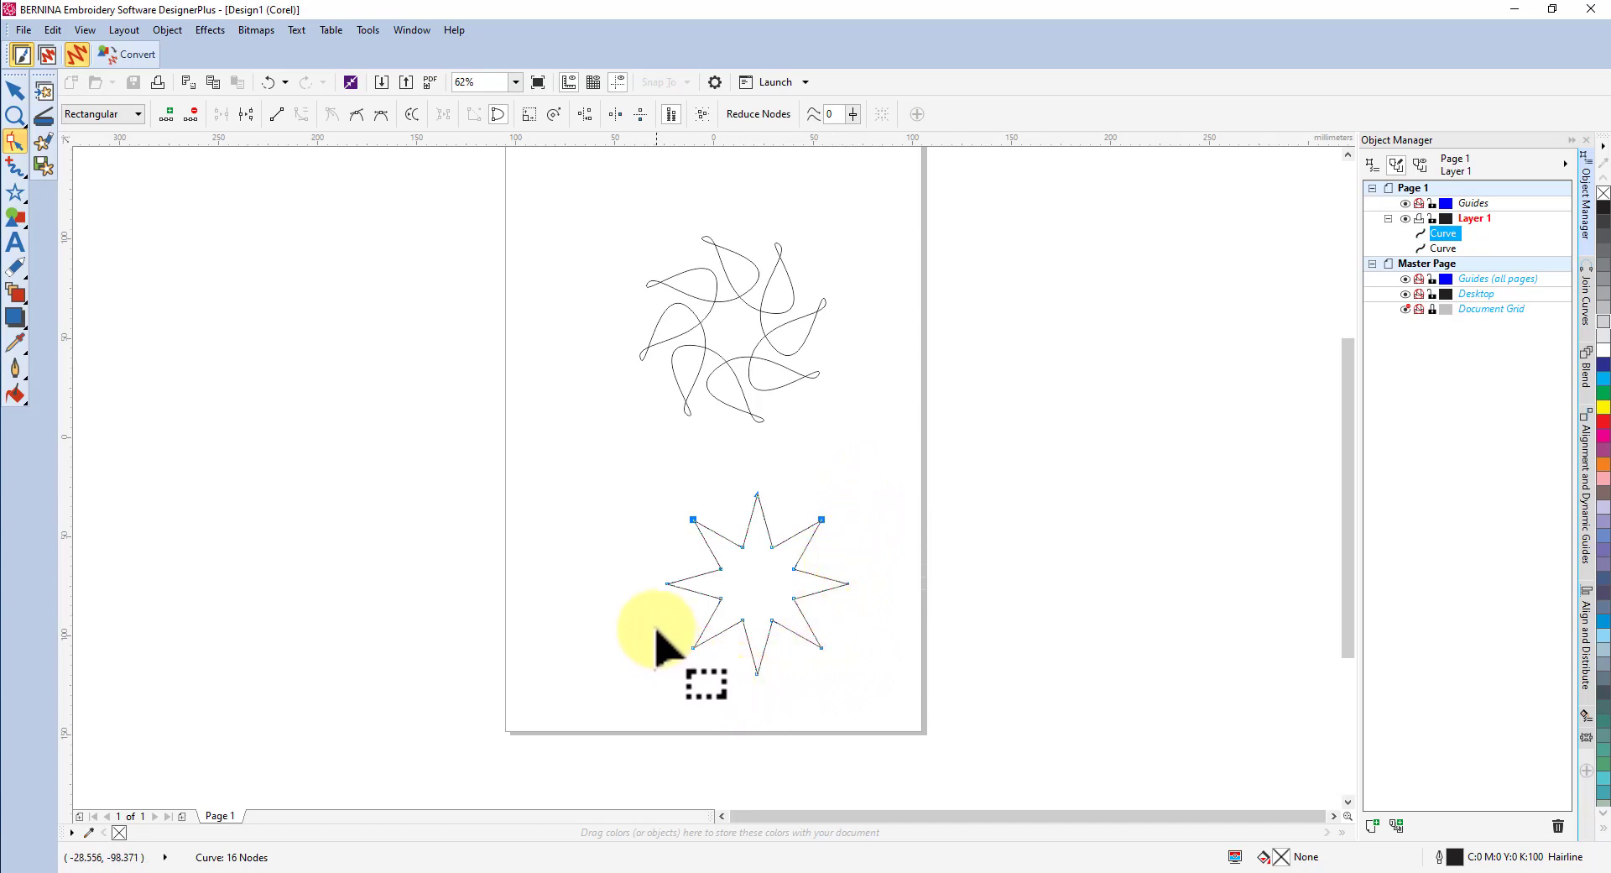
left_click_drag(656, 629, 854, 687)
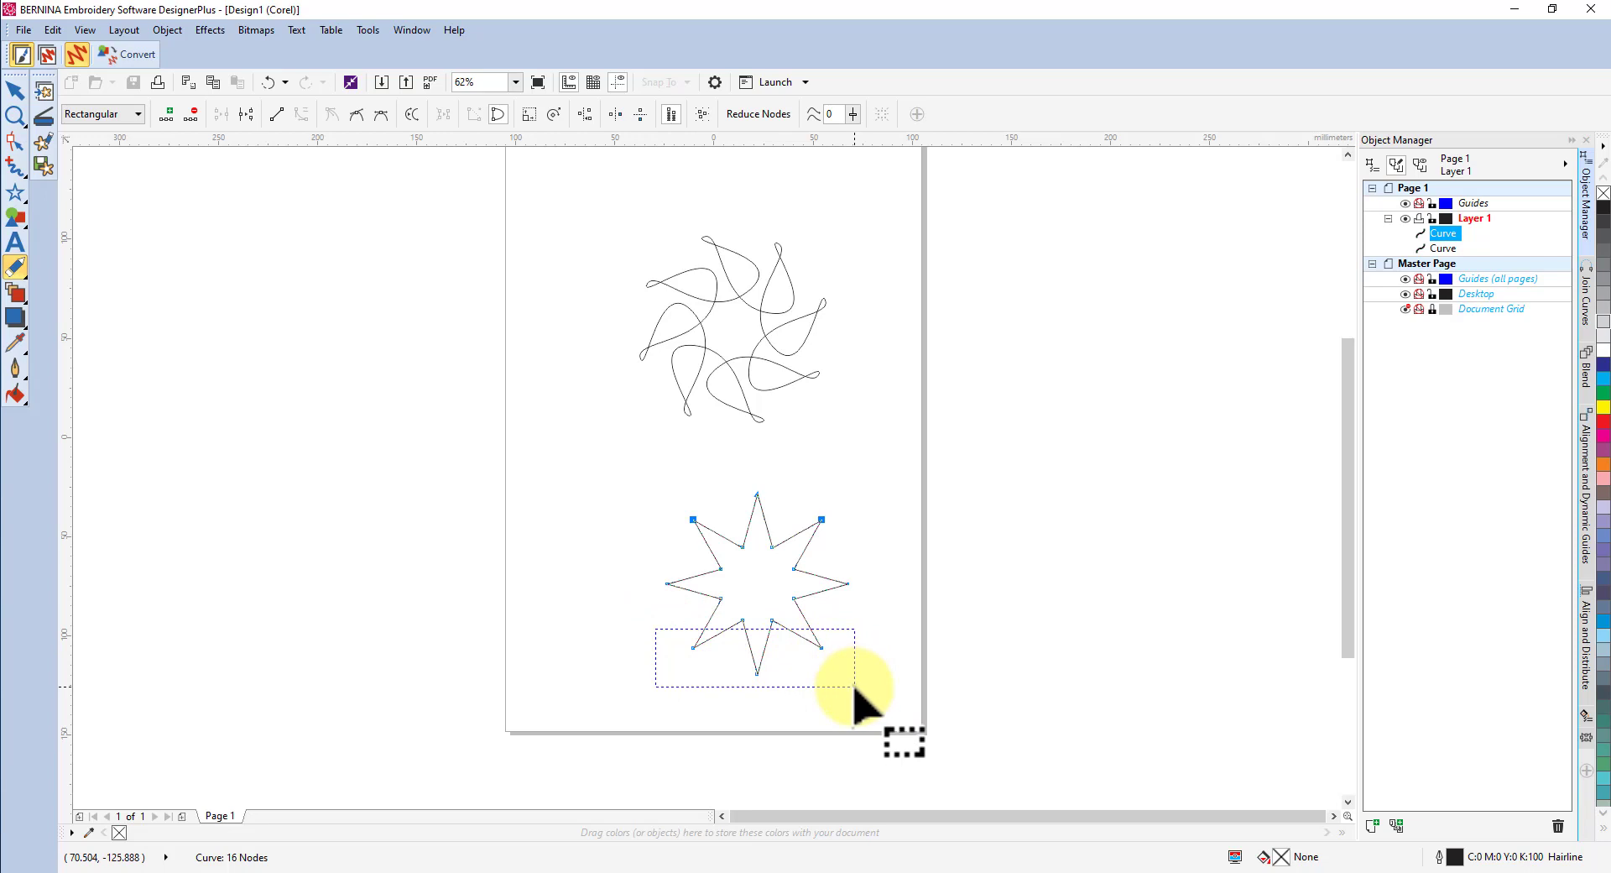
left_click_drag(855, 687, 856, 686)
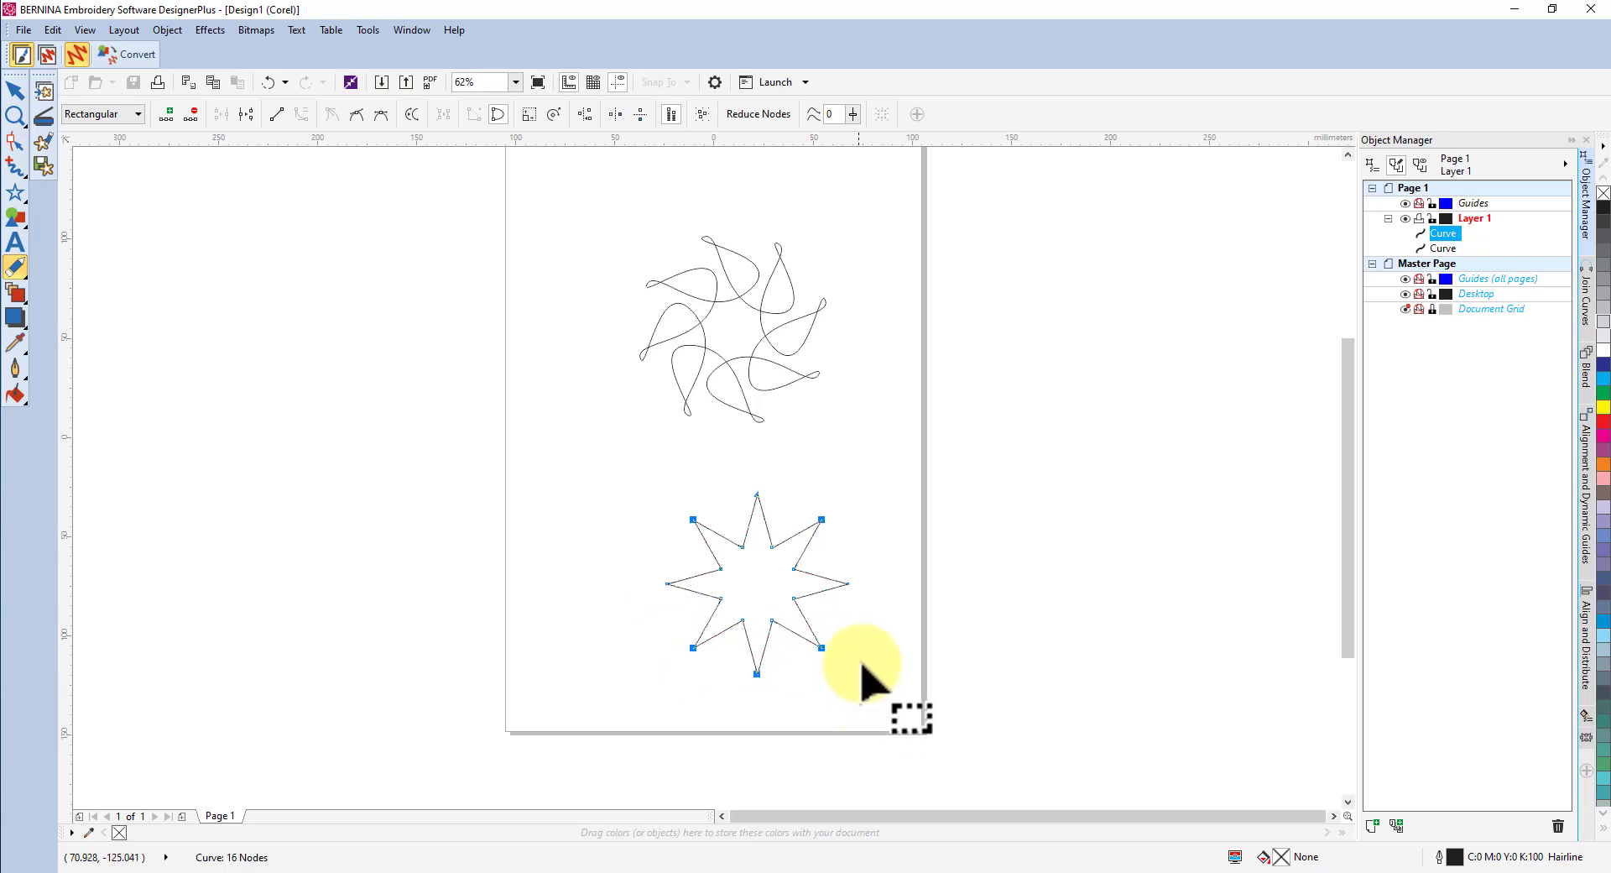
left_click(848, 583)
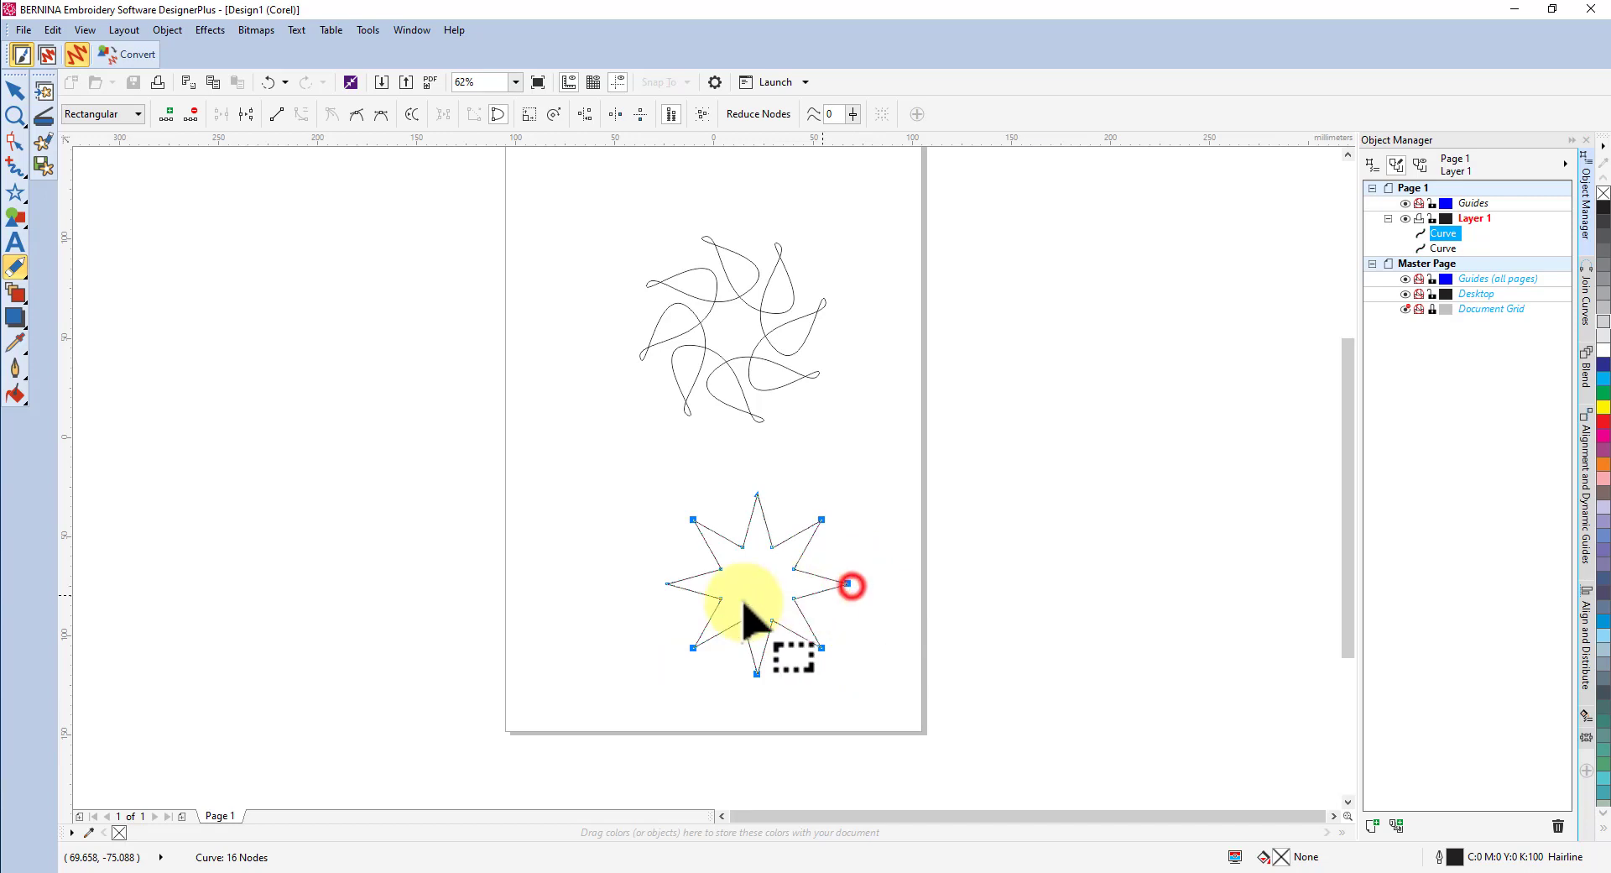
left_click(667, 583, "shift")
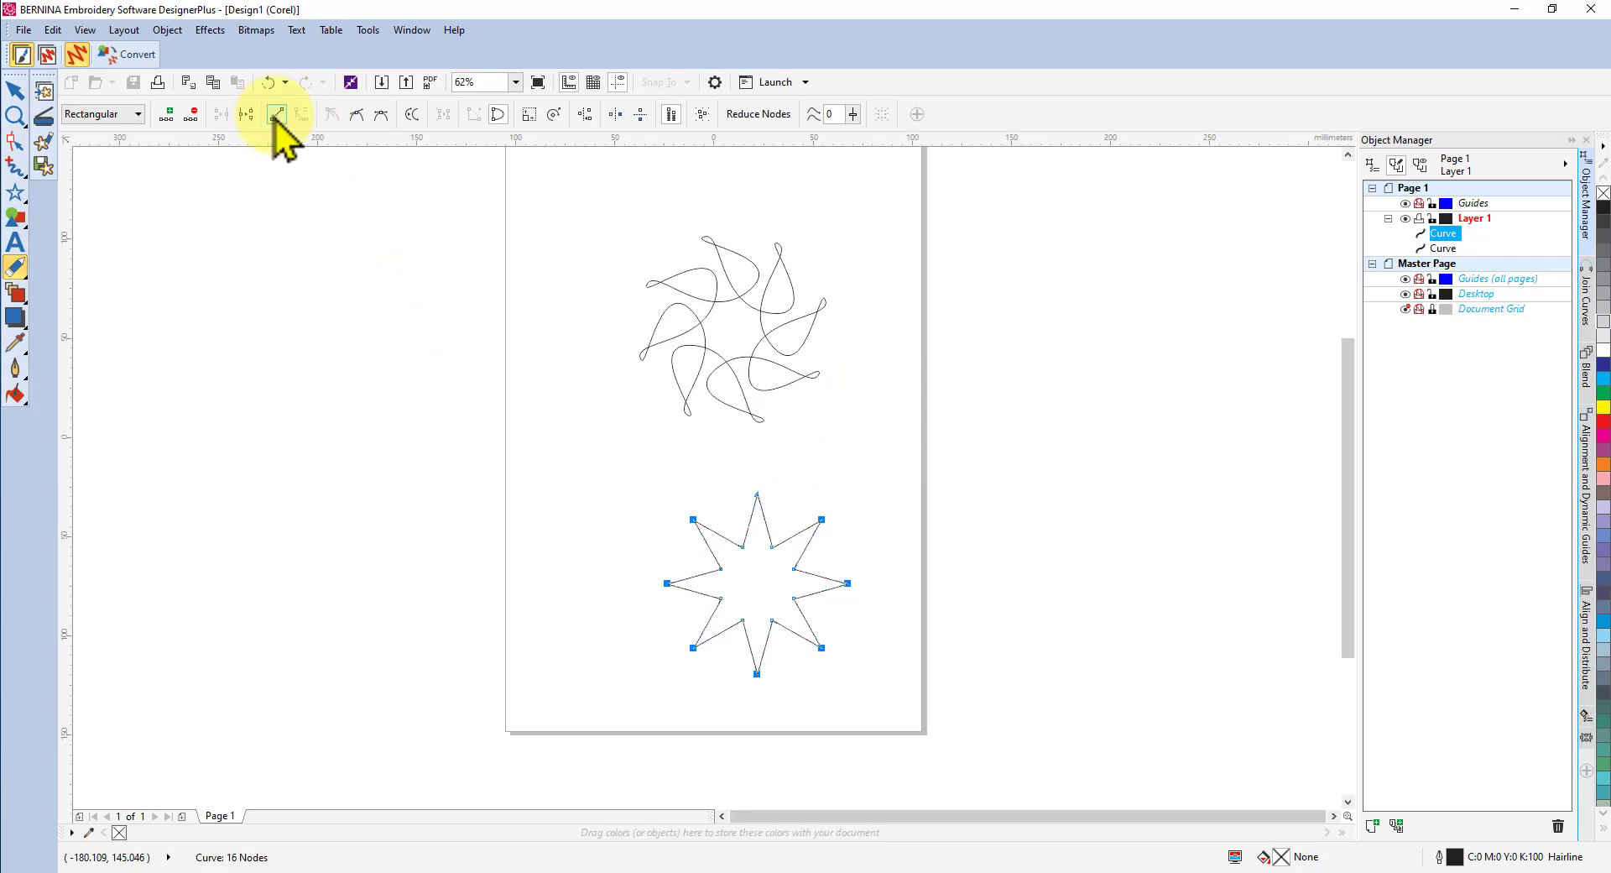
left_click(382, 115)
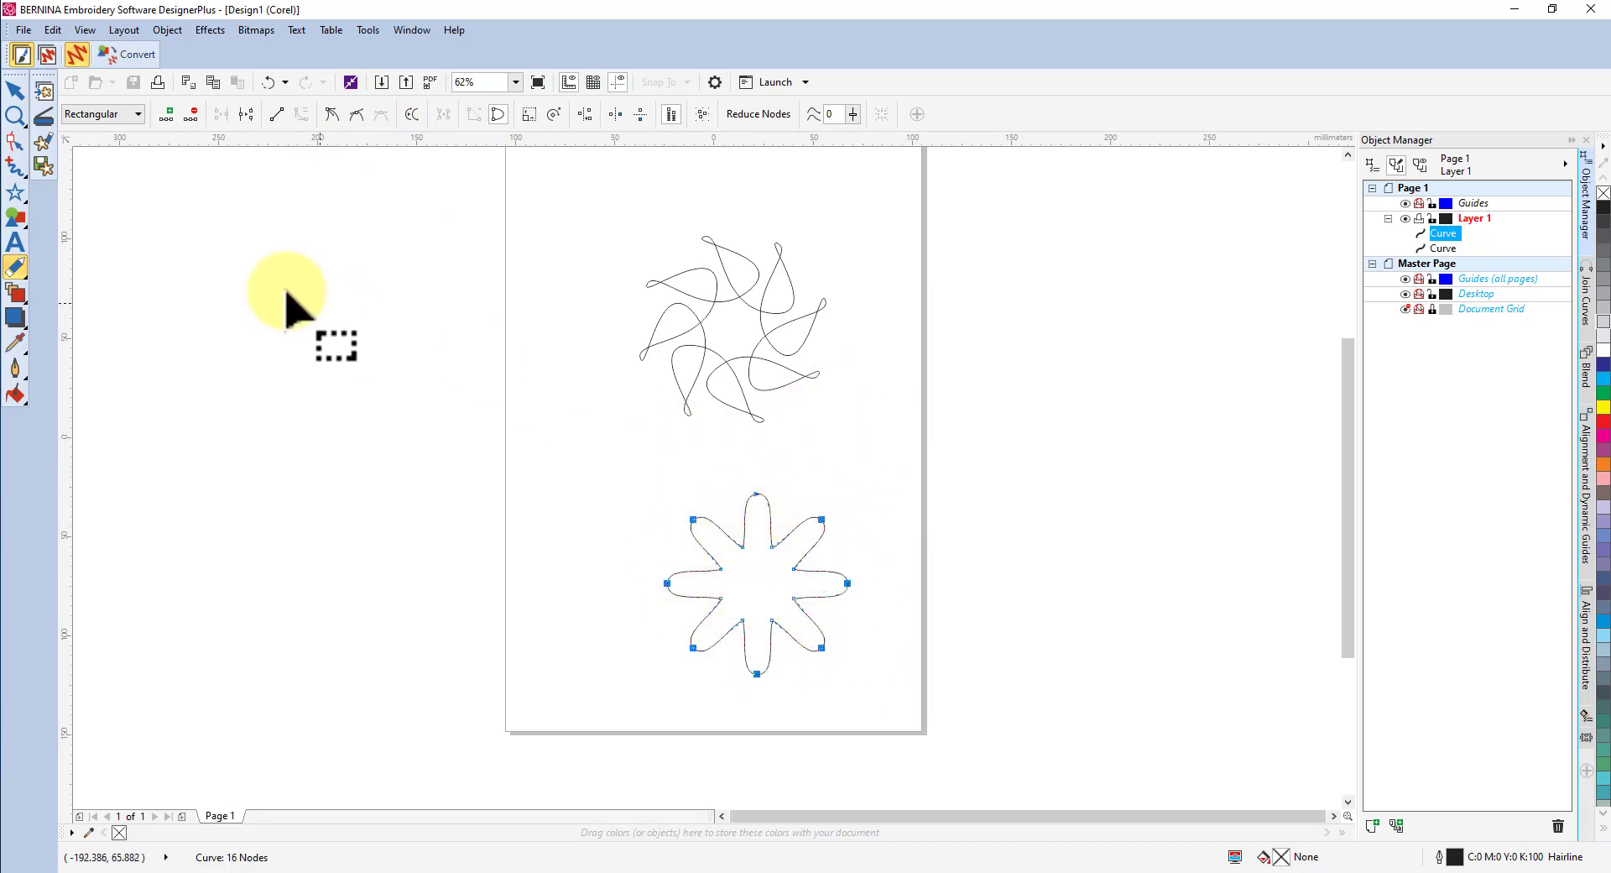
- Leave node editing and deselect the lower star
left_click(14, 90)
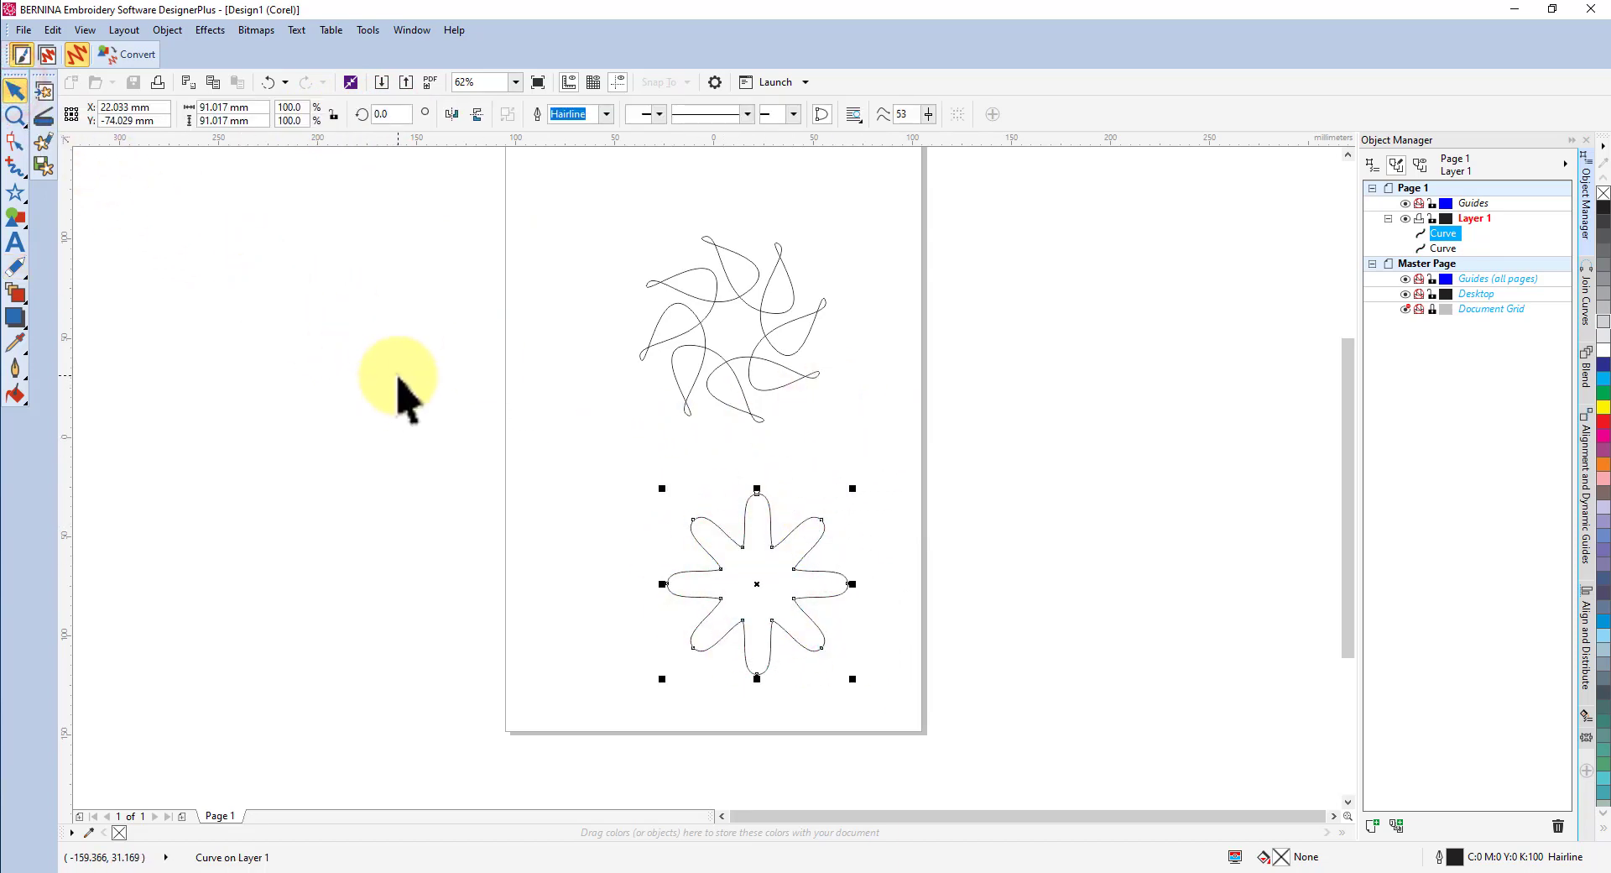
left_click(398, 375)
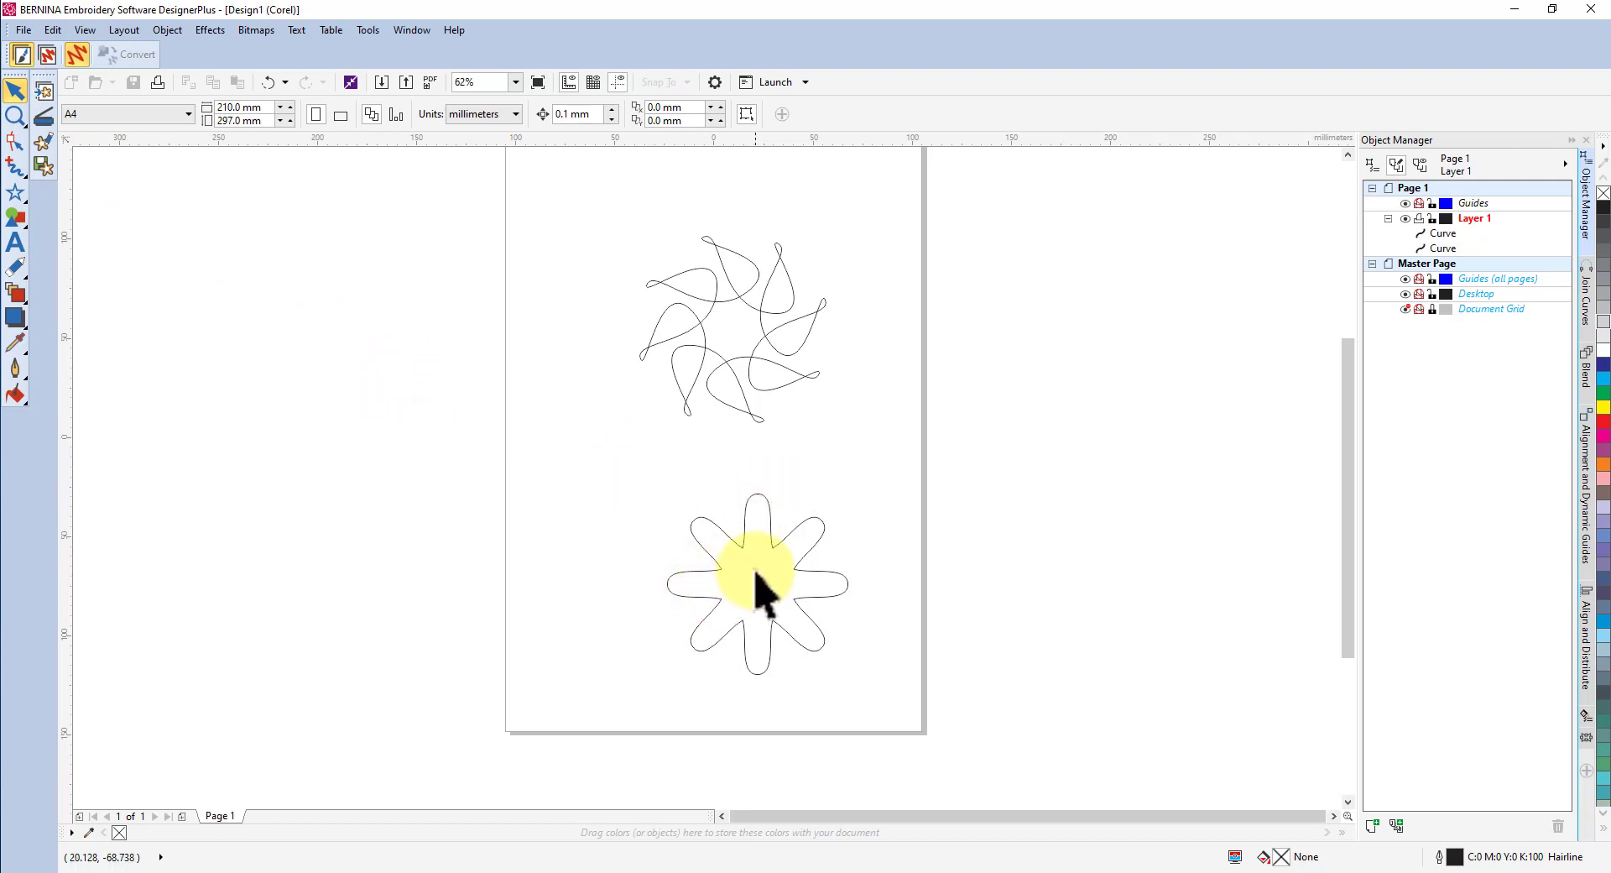
- Try to split the lower star's outline with the Knife near the base of its top petal, and undo the cut
scroll(759, 587, "up", 4)
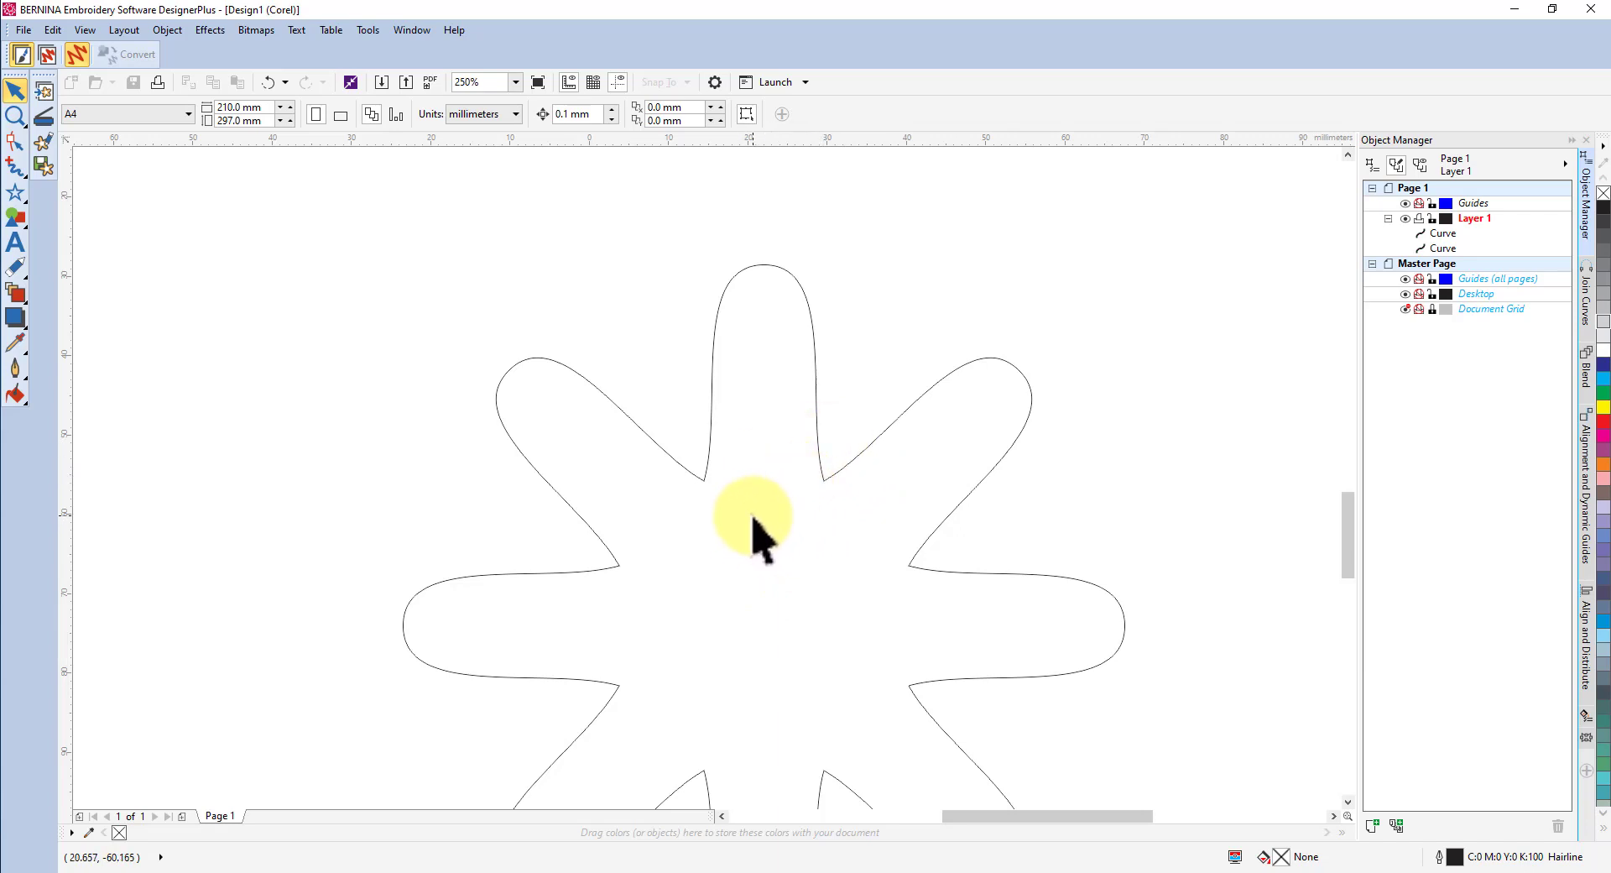
scroll(756, 537, "down", 2)
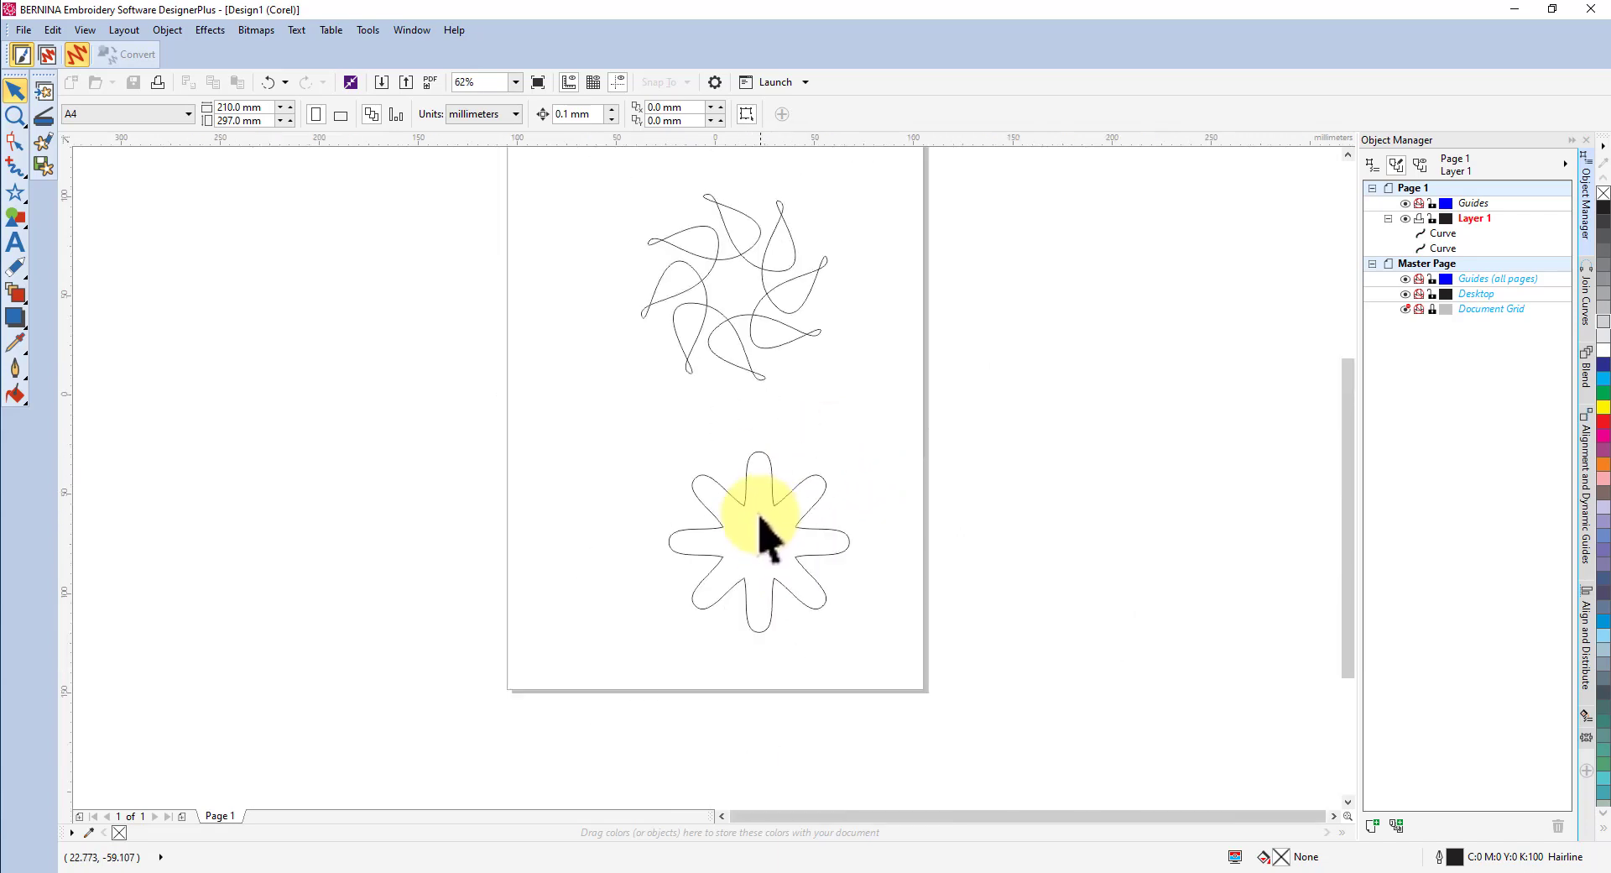
scroll(761, 521, "up", 4)
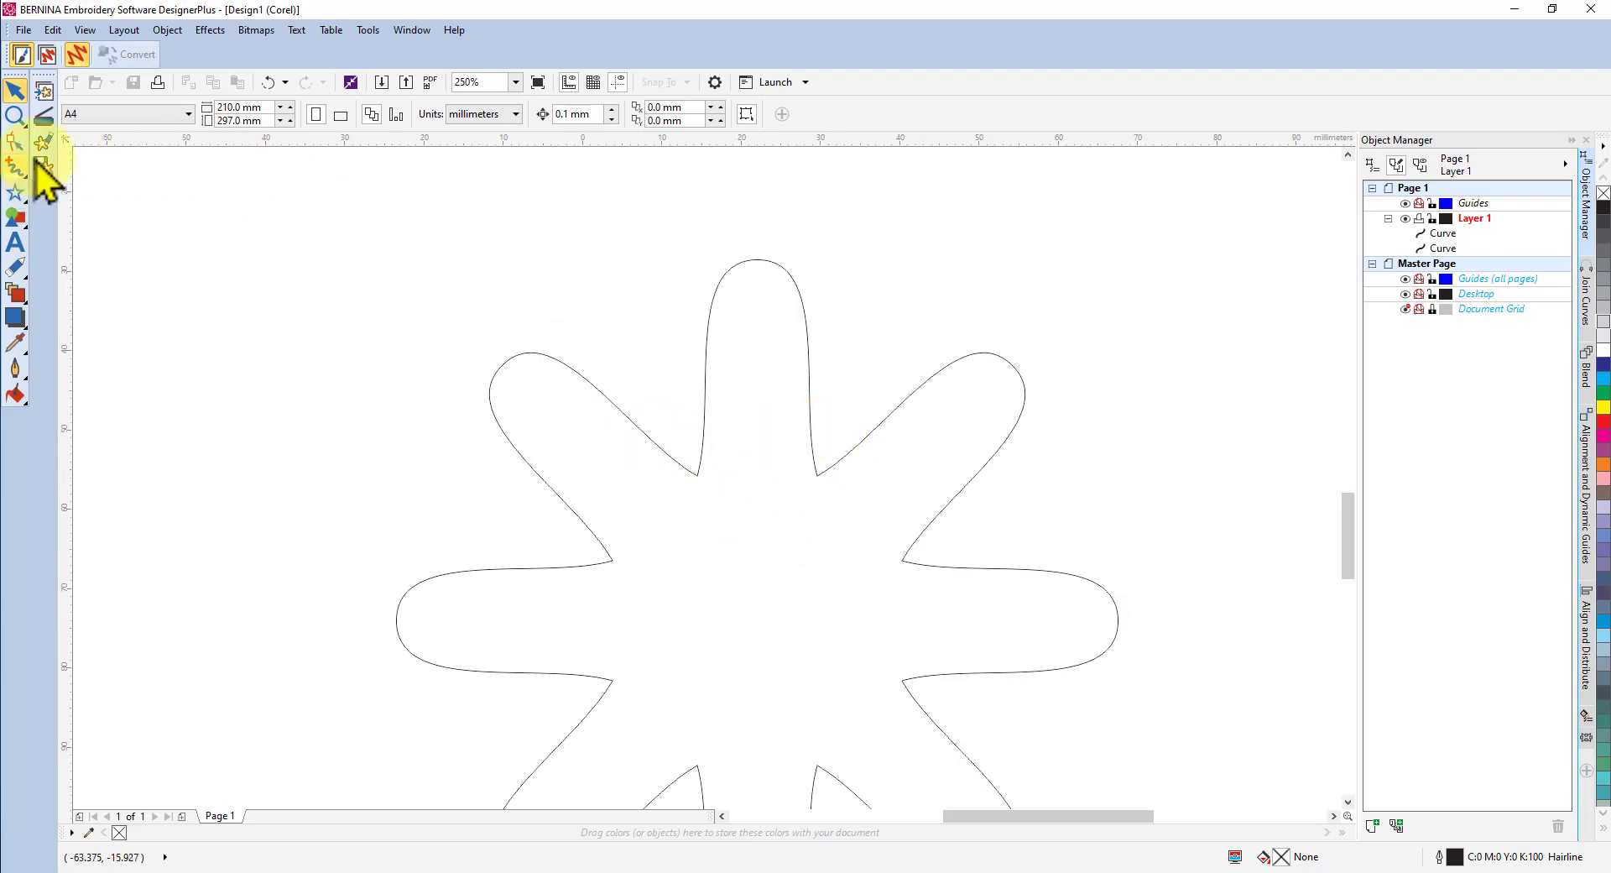
left_click(25, 277)
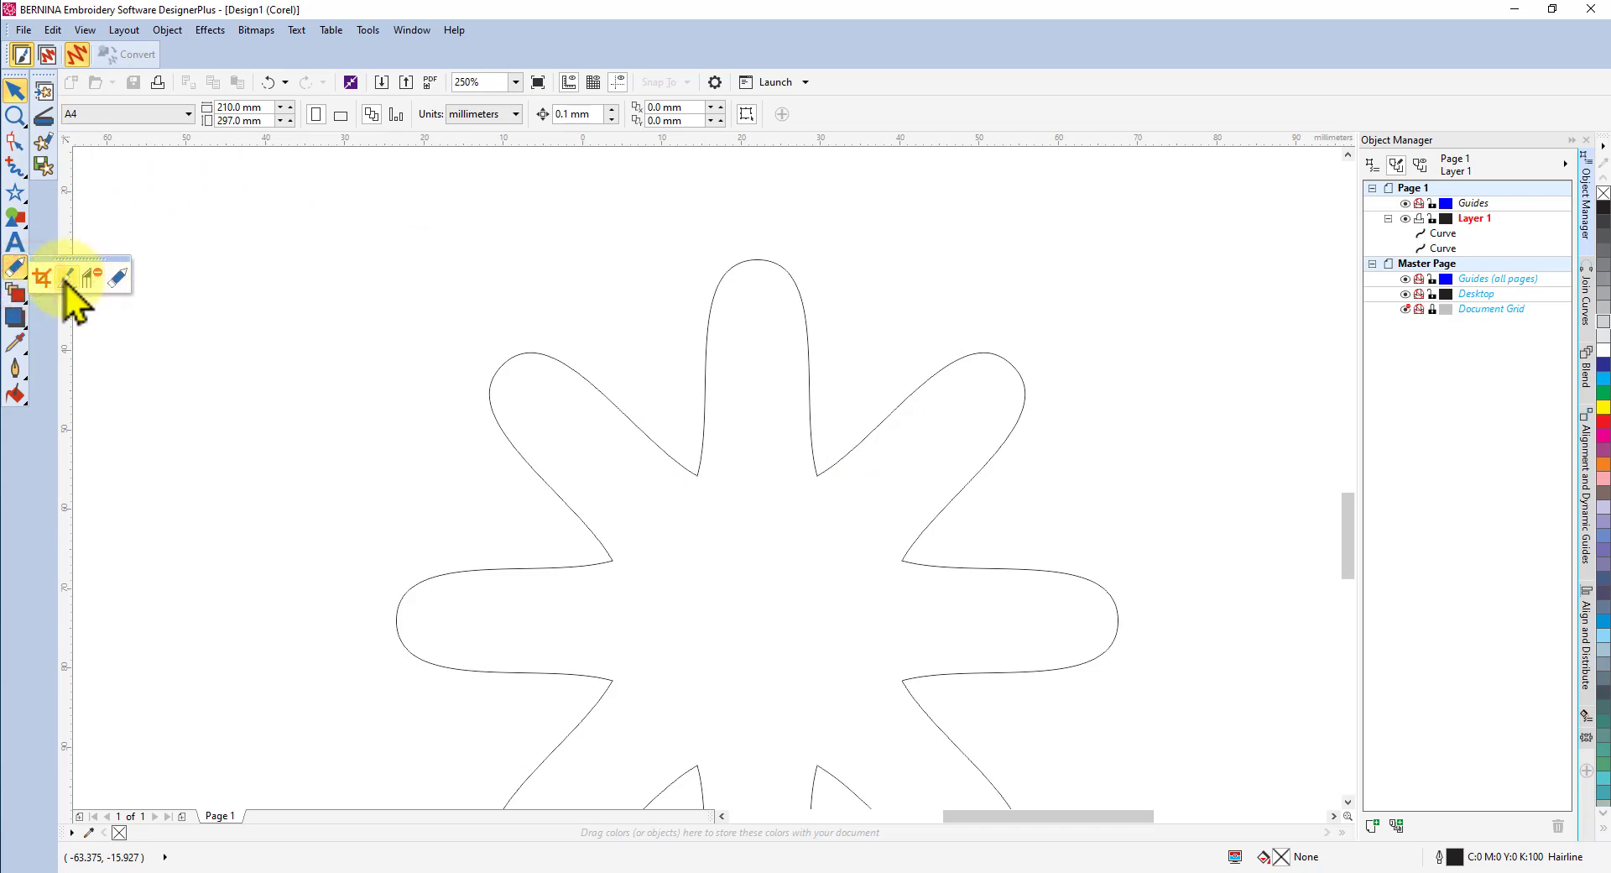
left_click(65, 279)
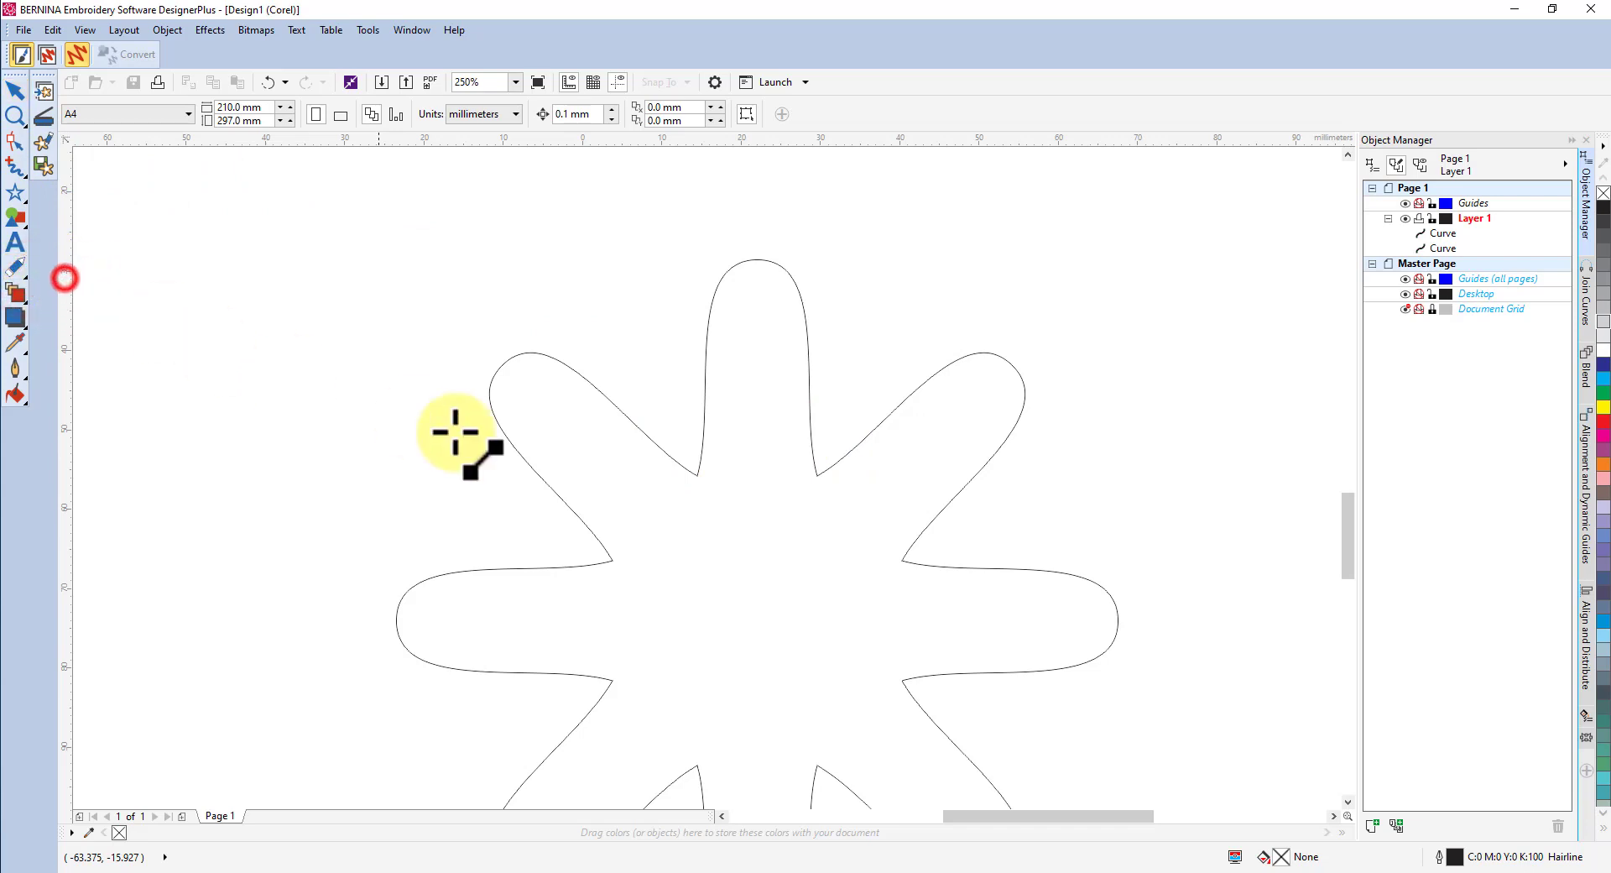
left_click(814, 446)
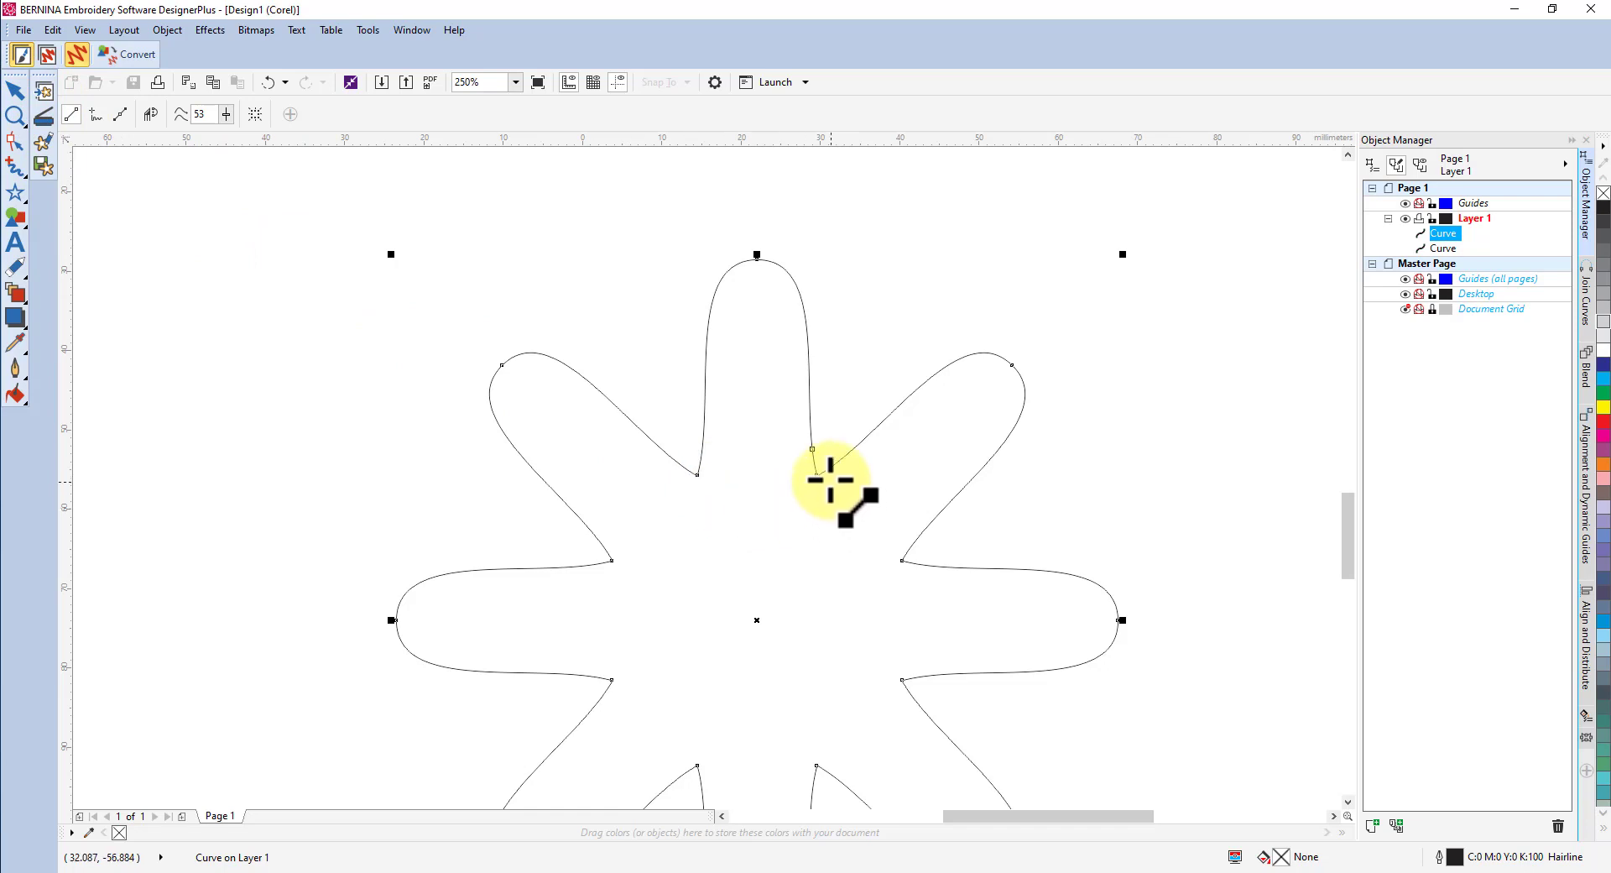
left_click(268, 82)
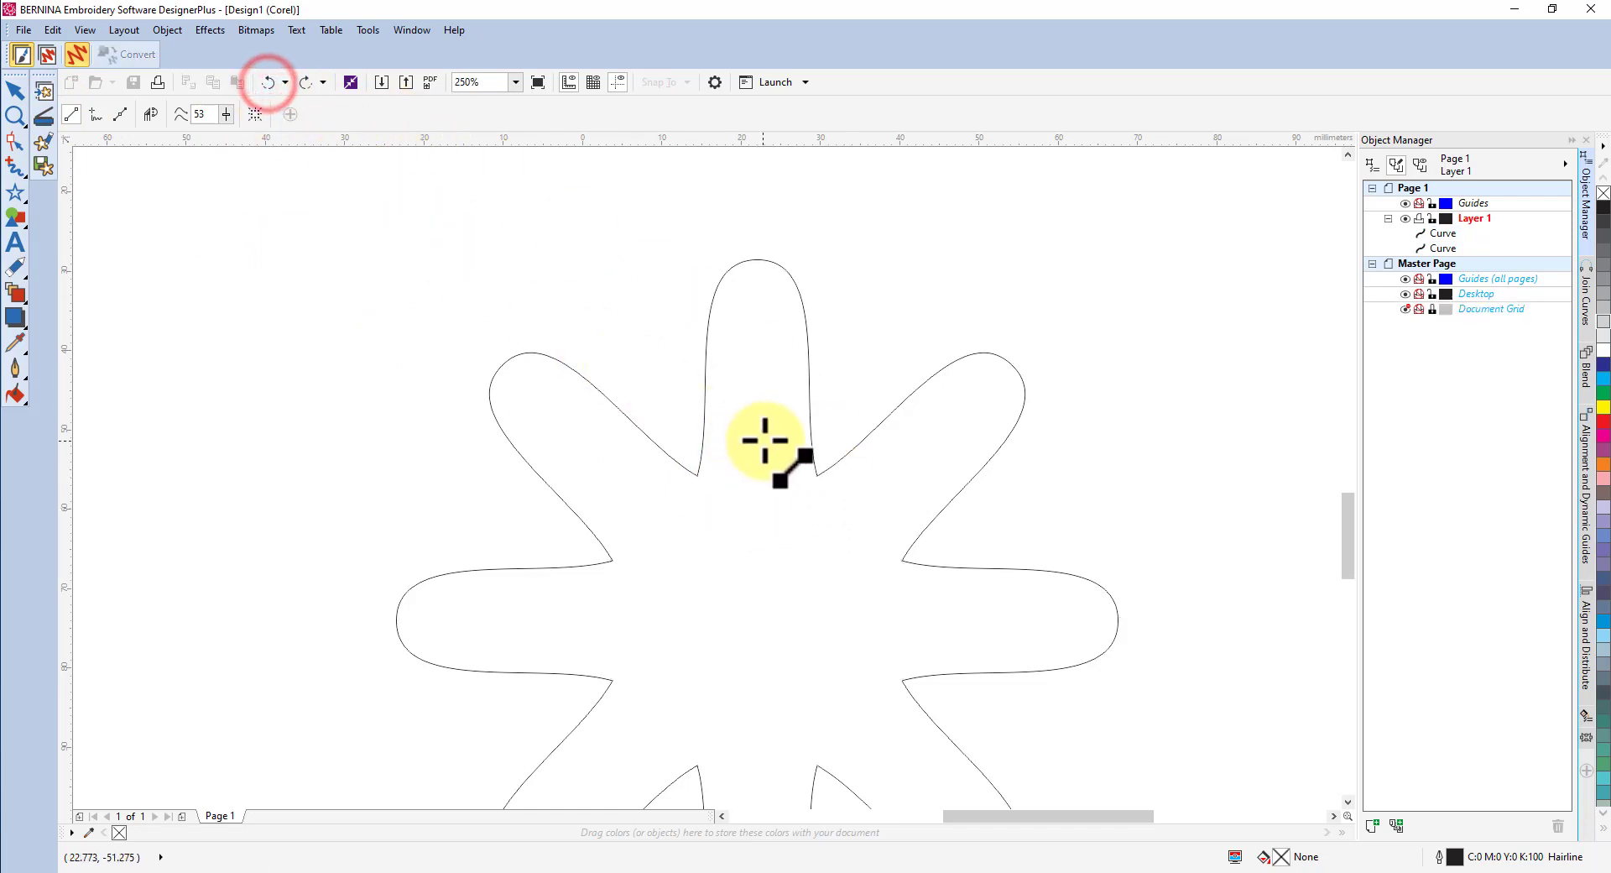
- Select both the swirled motif and the rounded-petal star, and convert them to embroidery objects
scroll(765, 458, "down", 5)
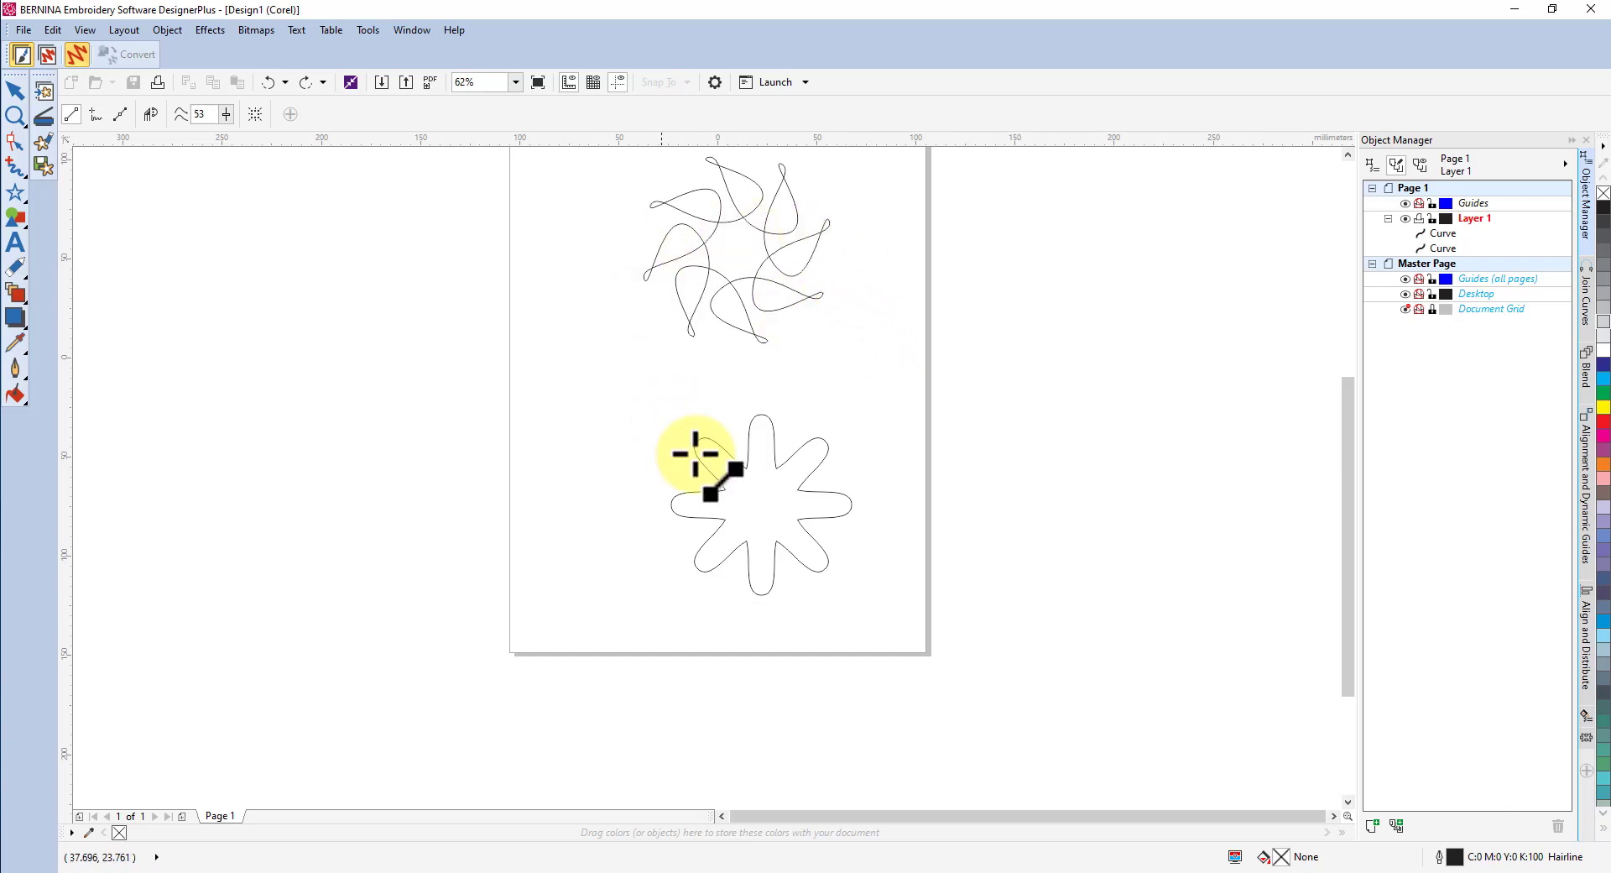
left_click(15, 91)
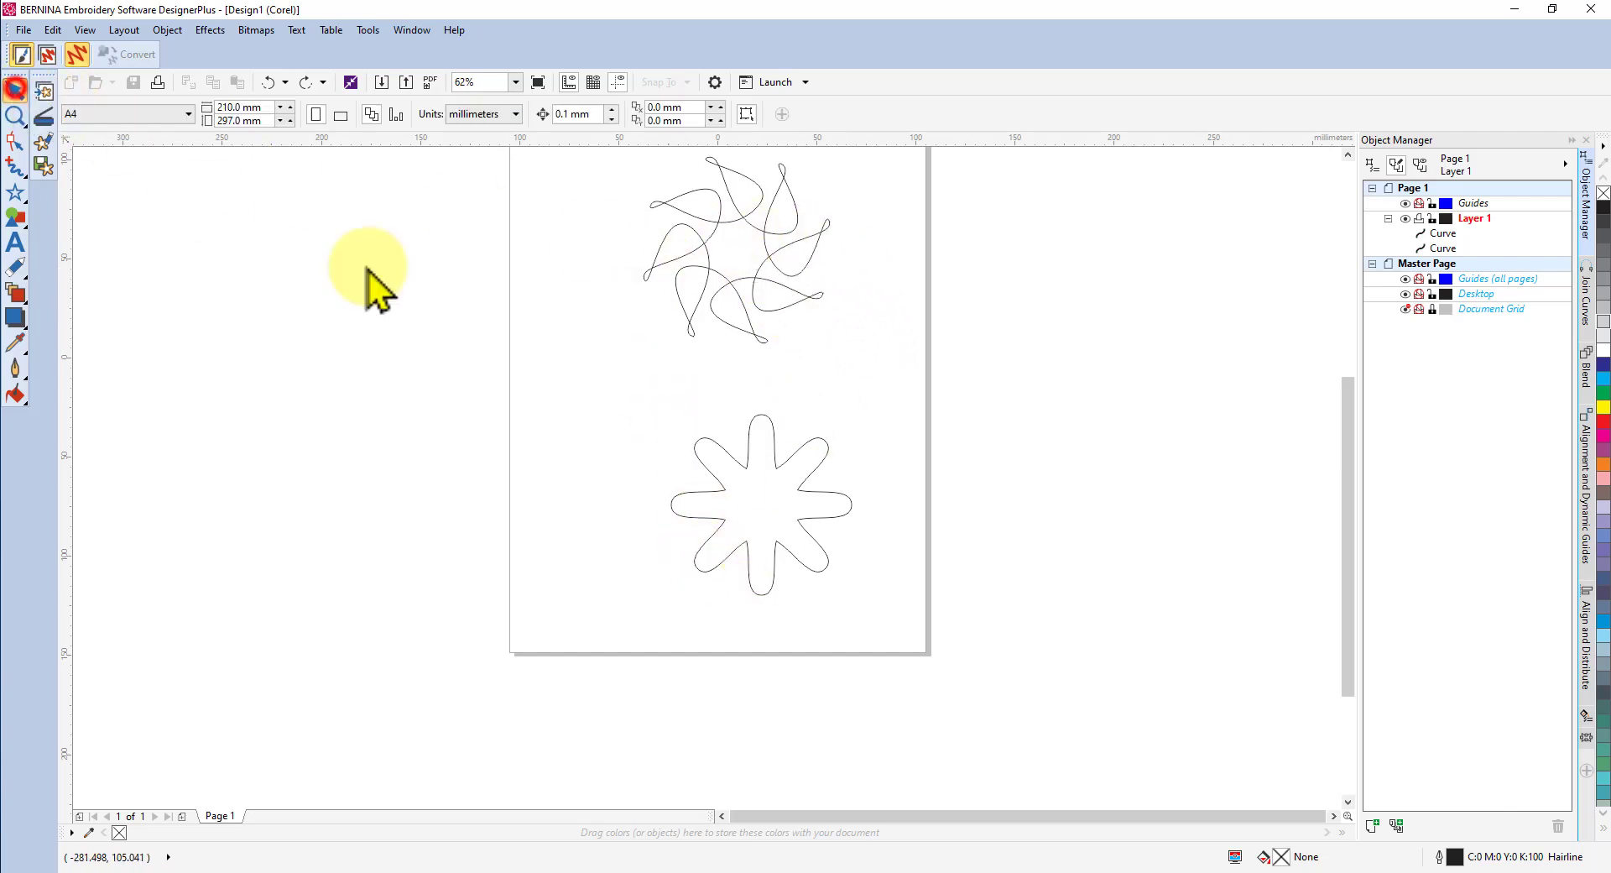
left_click_drag(1349, 449, 1348, 407)
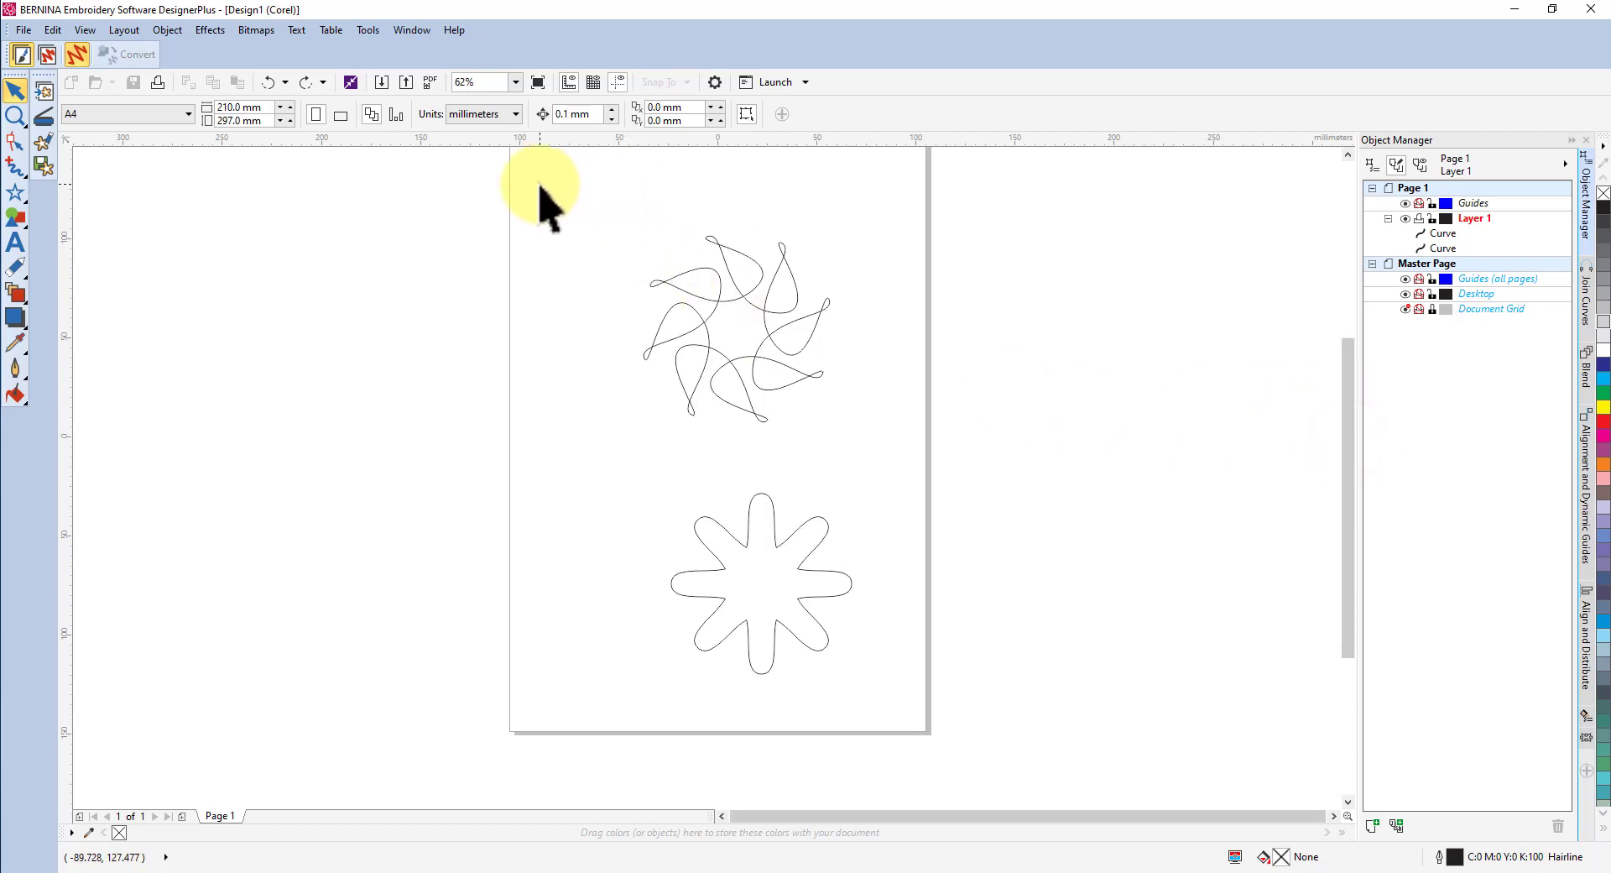
left_click_drag(540, 183, 903, 674)
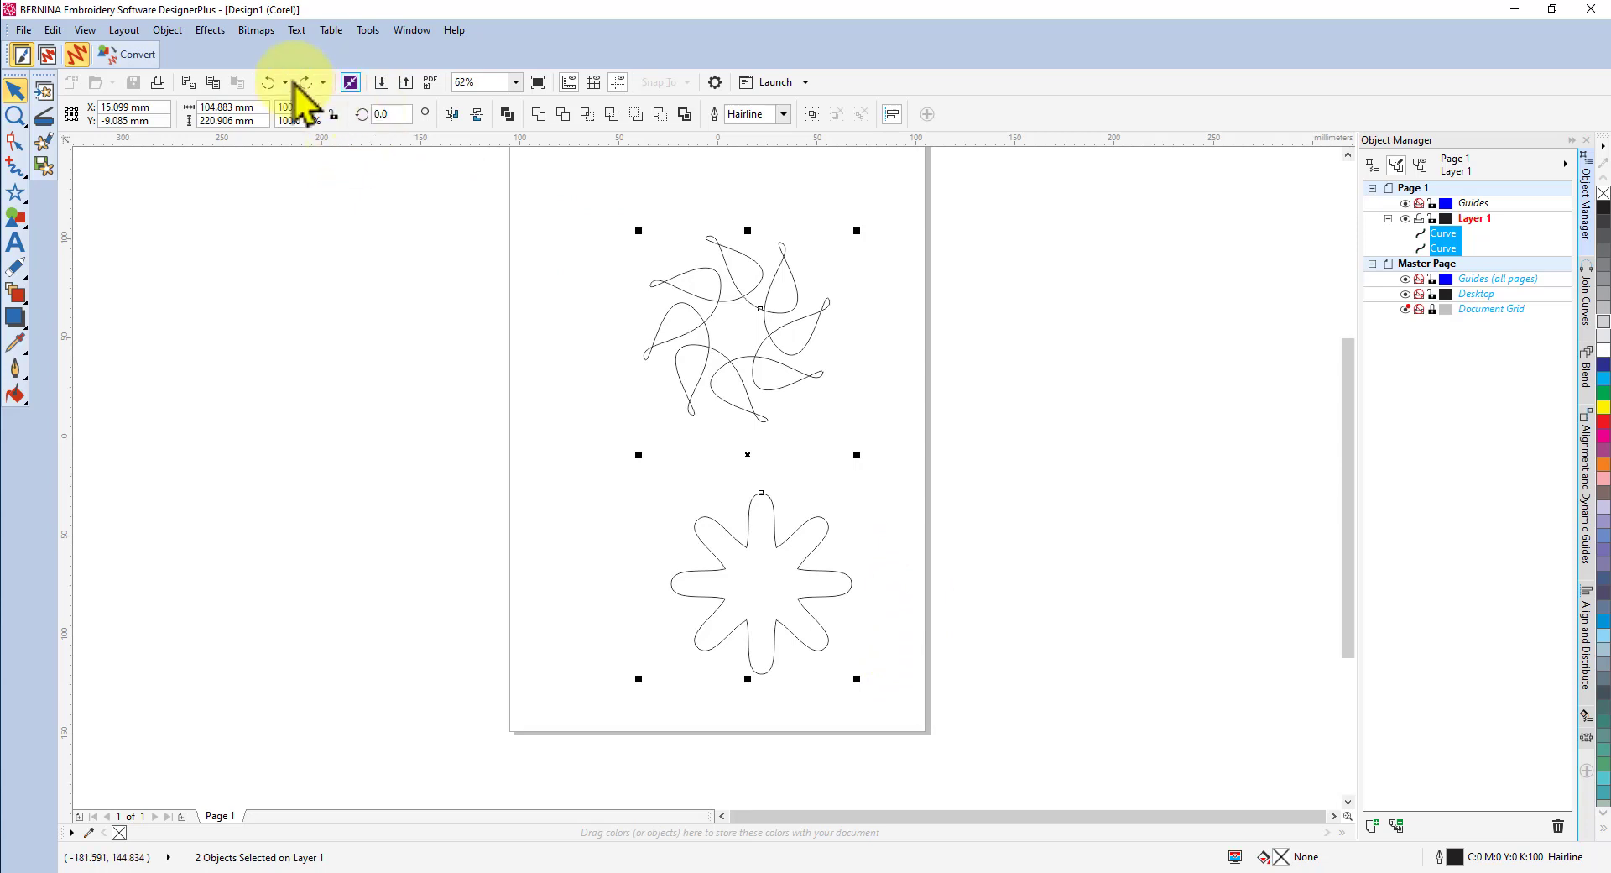
left_click(124, 57)
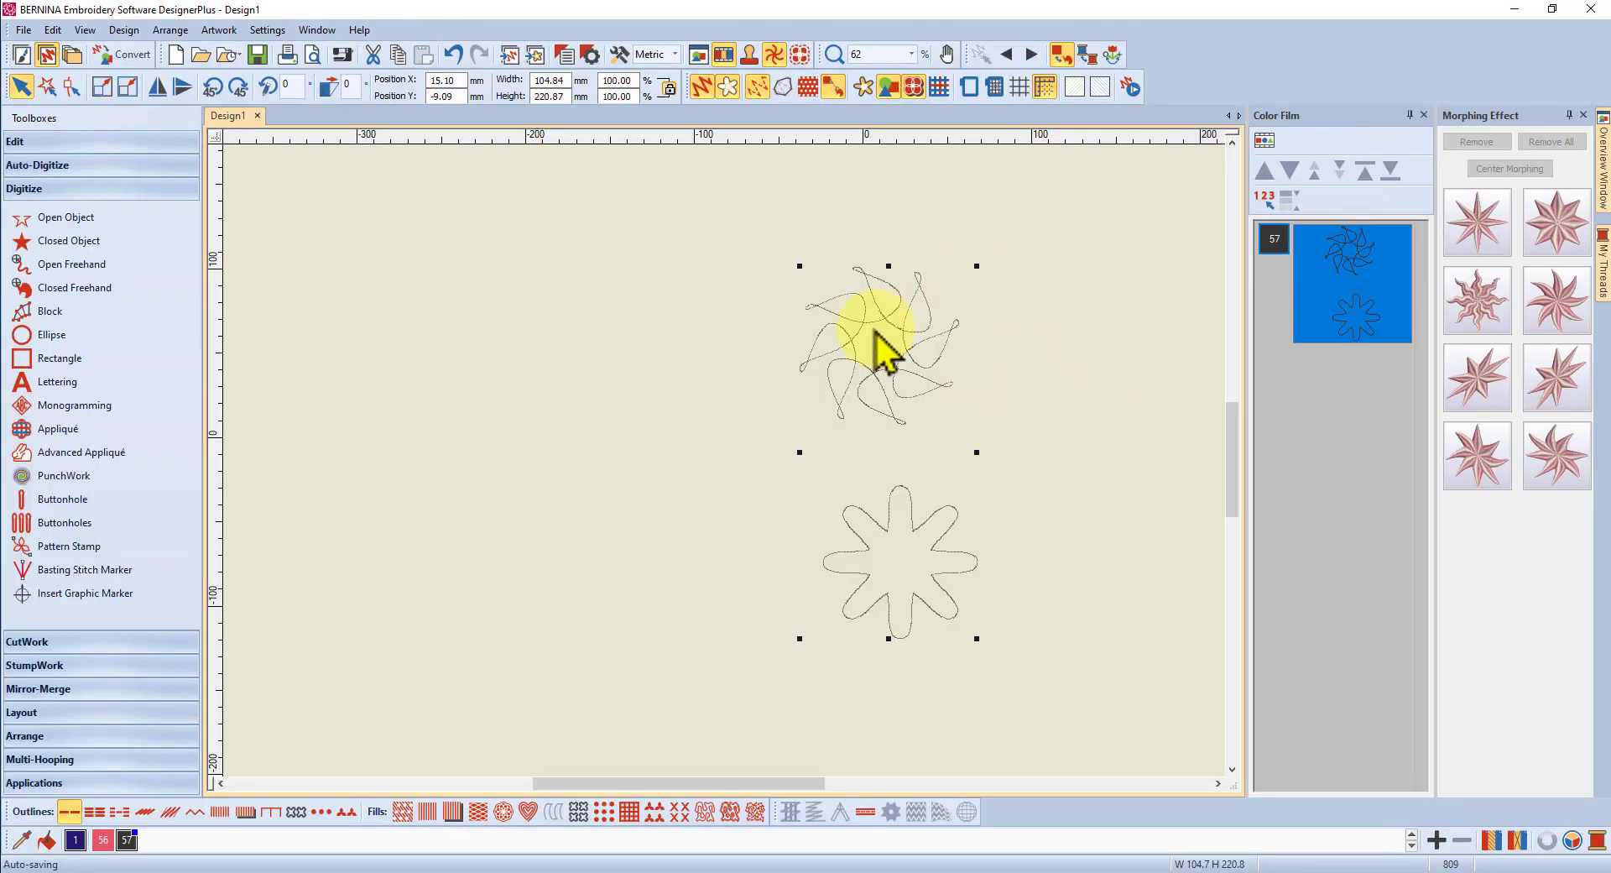
- Apply the thick thread effect to the outlines of both selected motifs
scroll(921, 394, "up", 5)
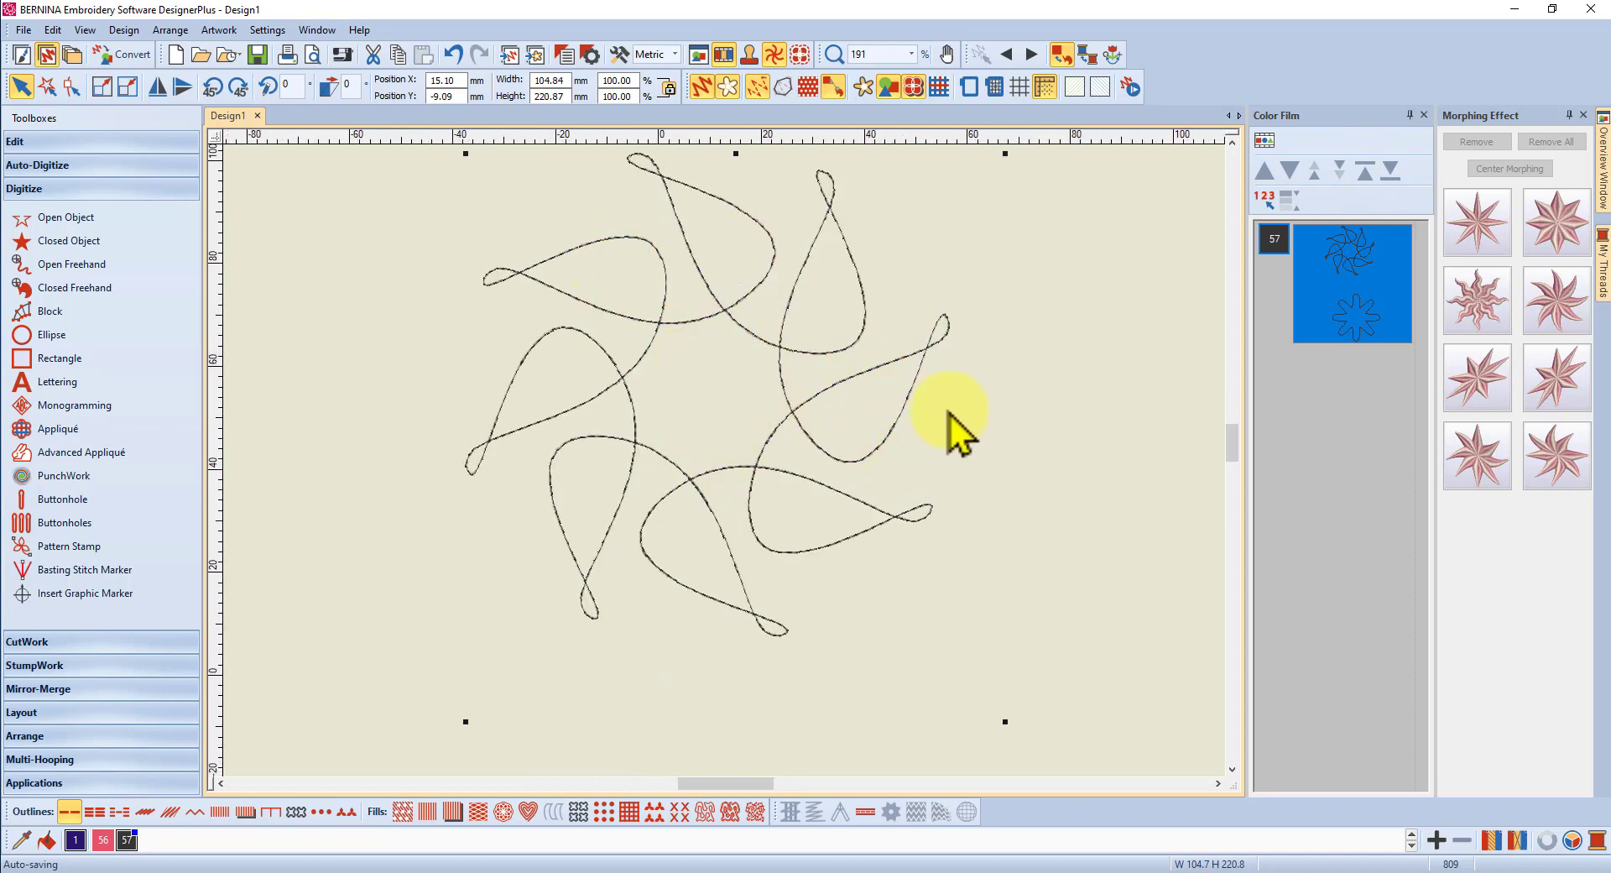
scroll(780, 395, "down", 2)
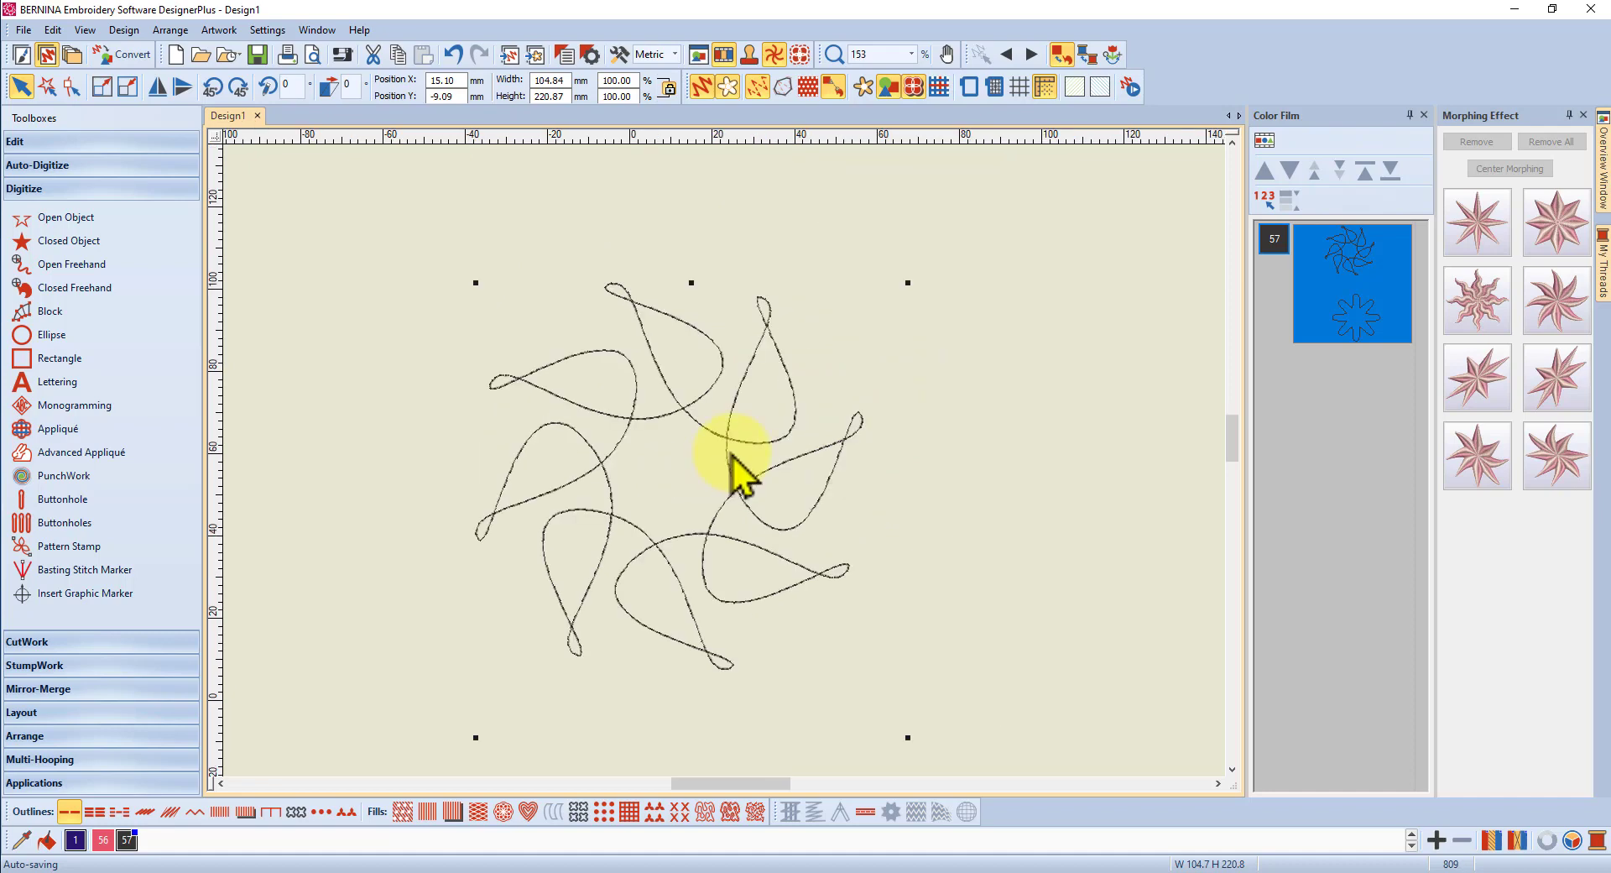
left_click(863, 813)
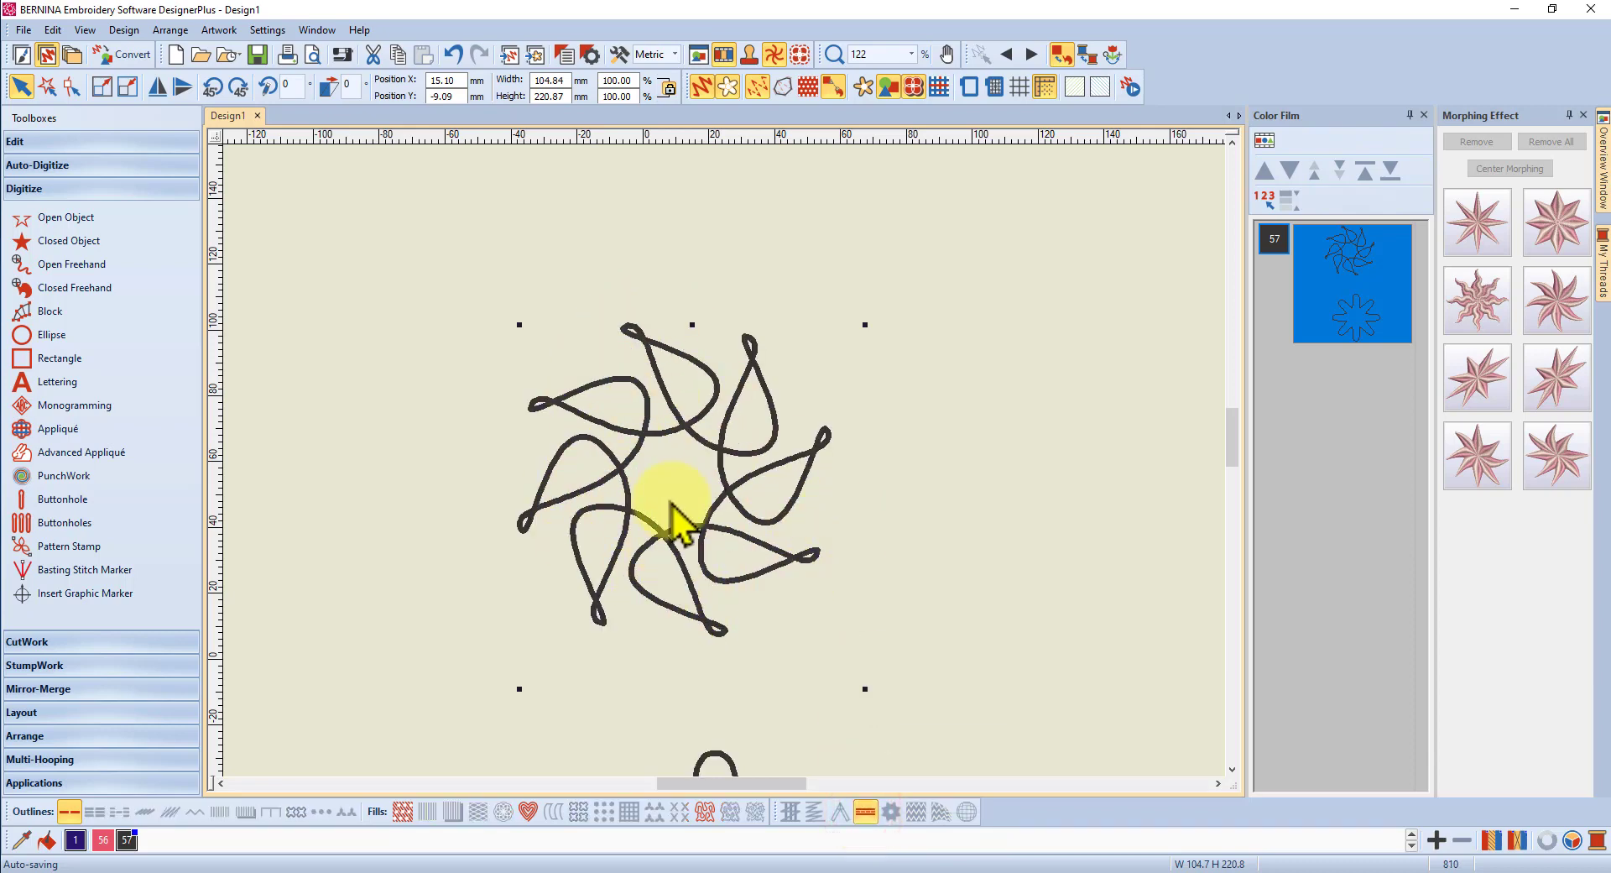
- Select only the lower rounded-petal star and apply the twirl morphing effect to it
scroll(722, 470, "down", 4)
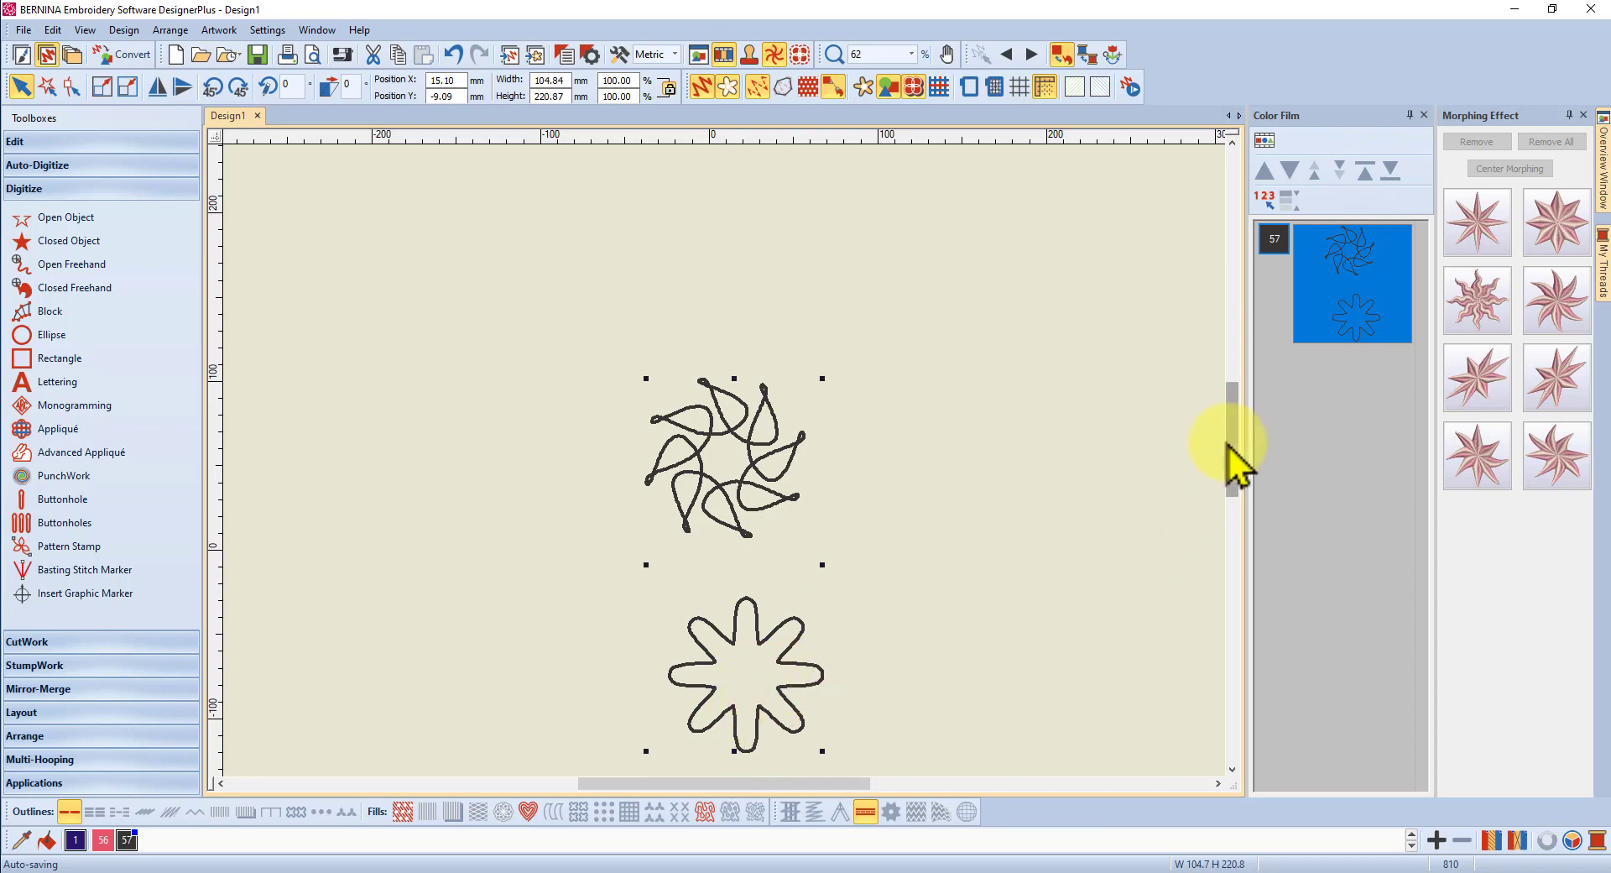
left_click_drag(1227, 446, 1232, 497)
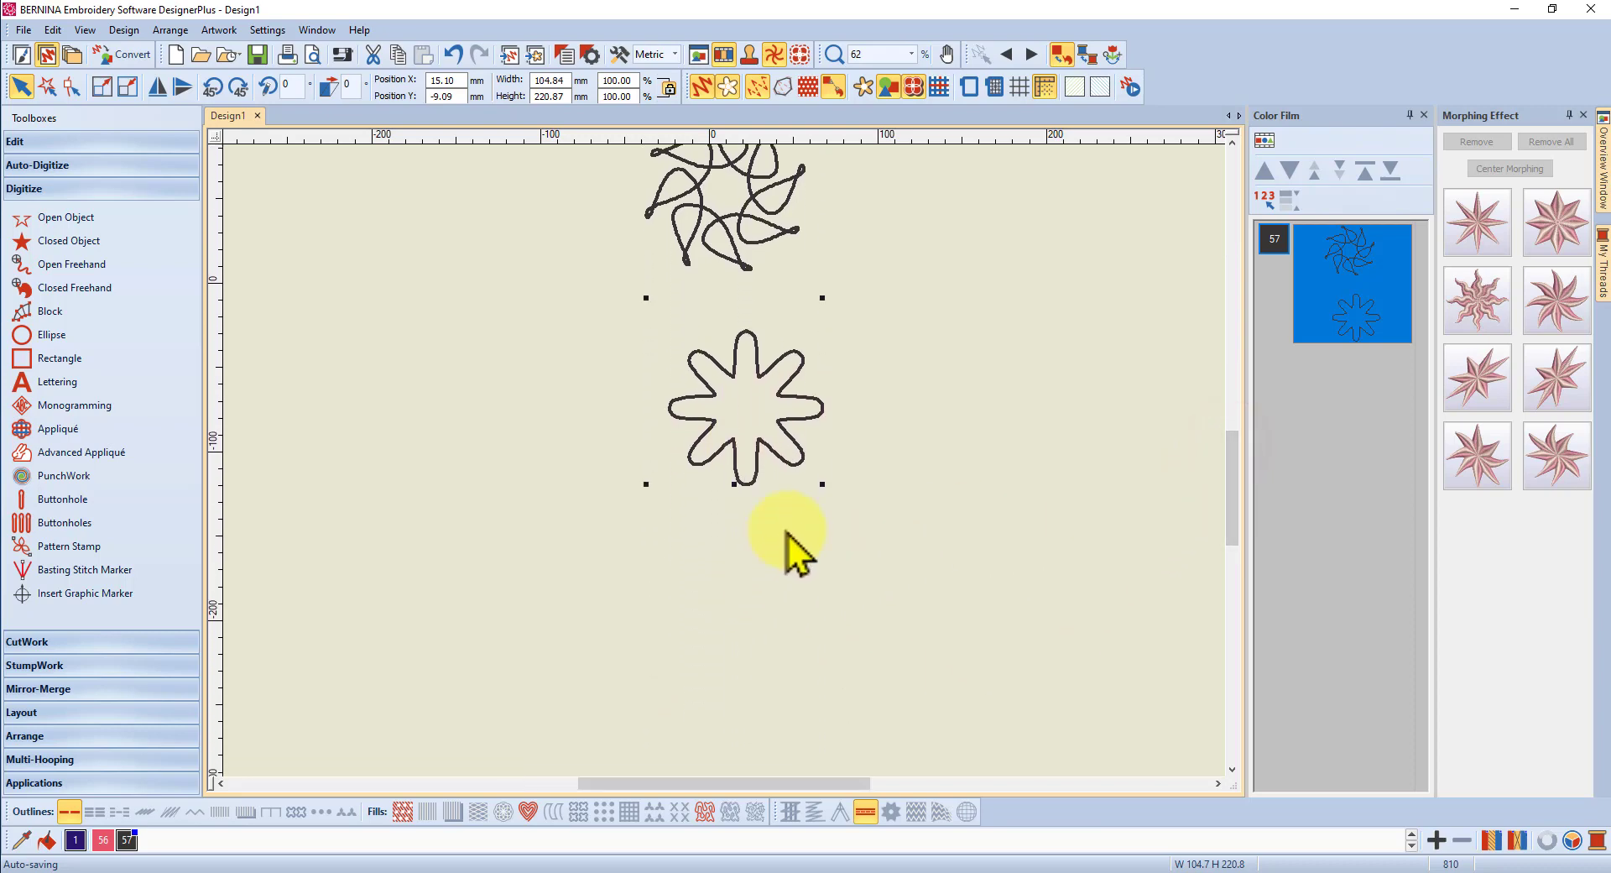
left_click(1029, 372)
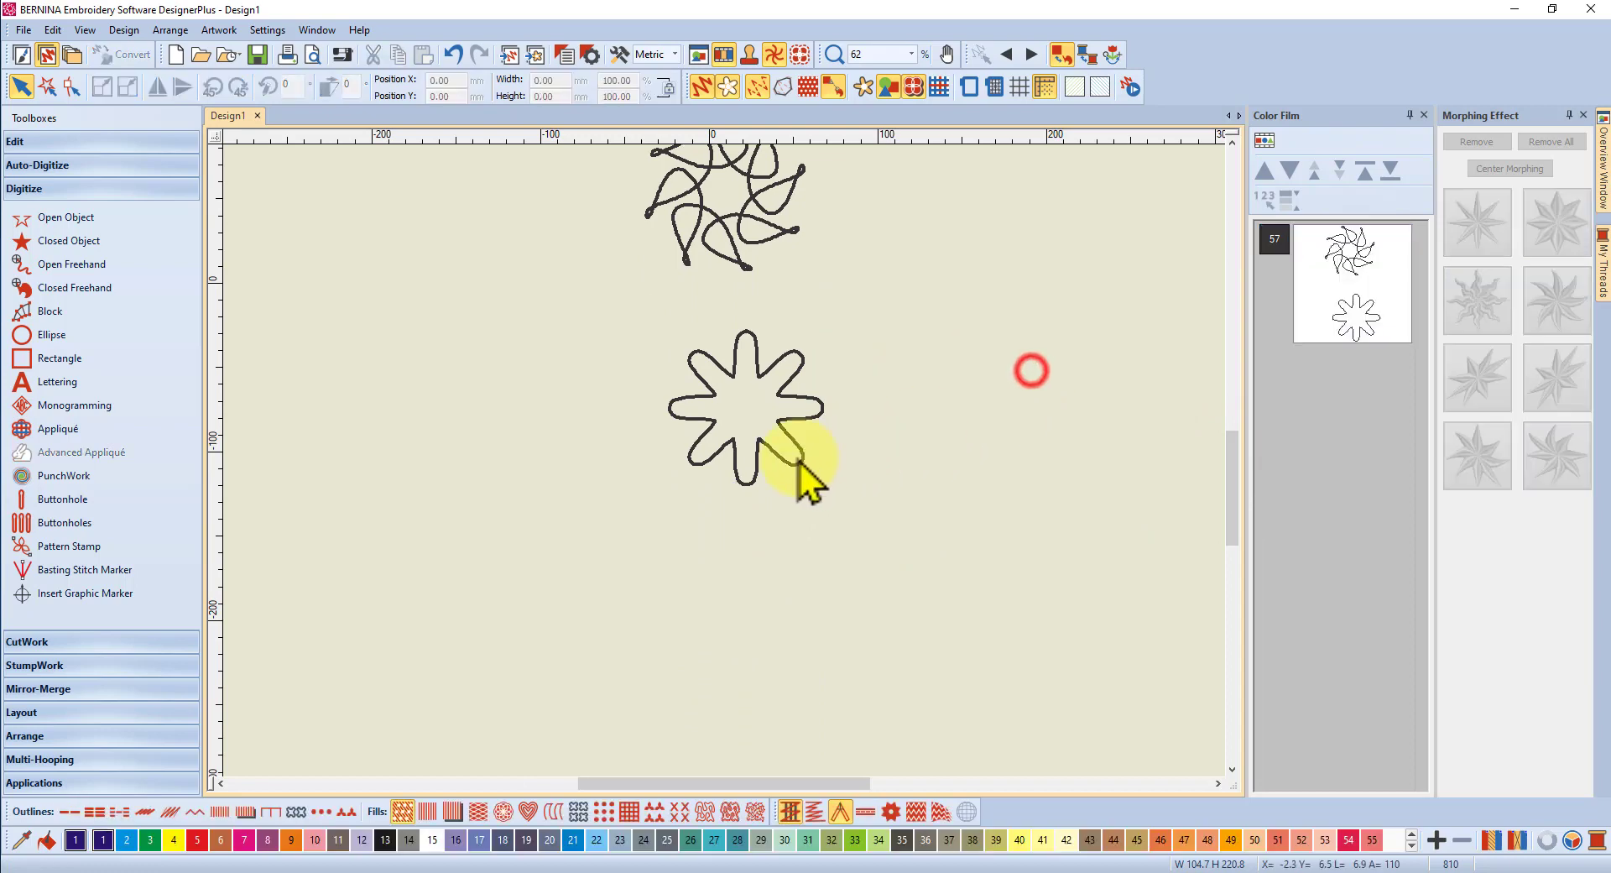
left_click(798, 394)
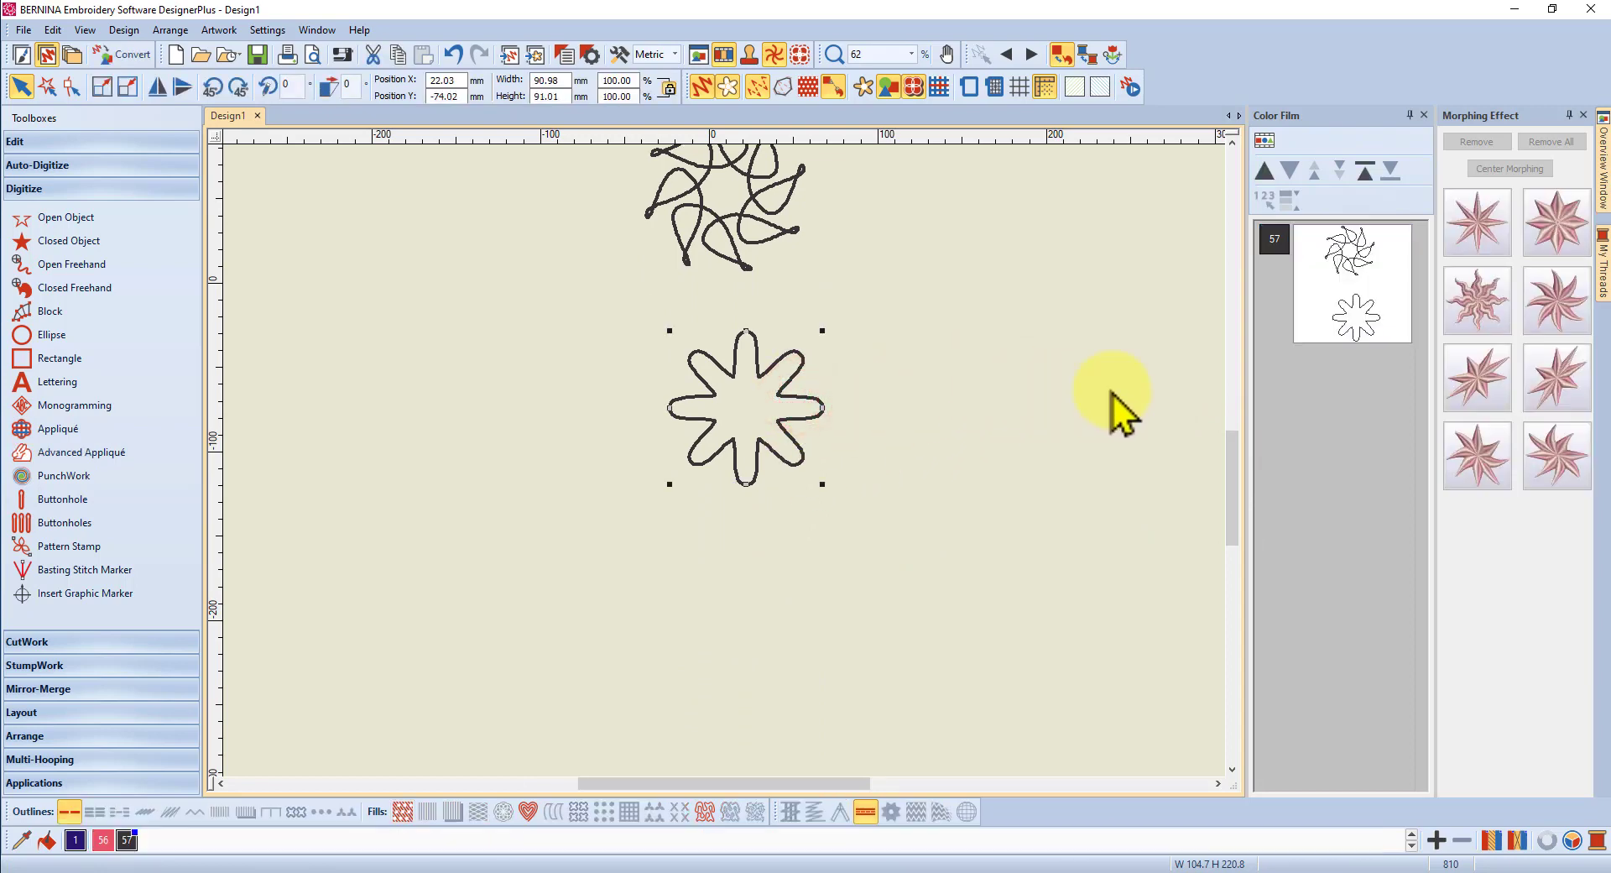
left_click(1557, 302)
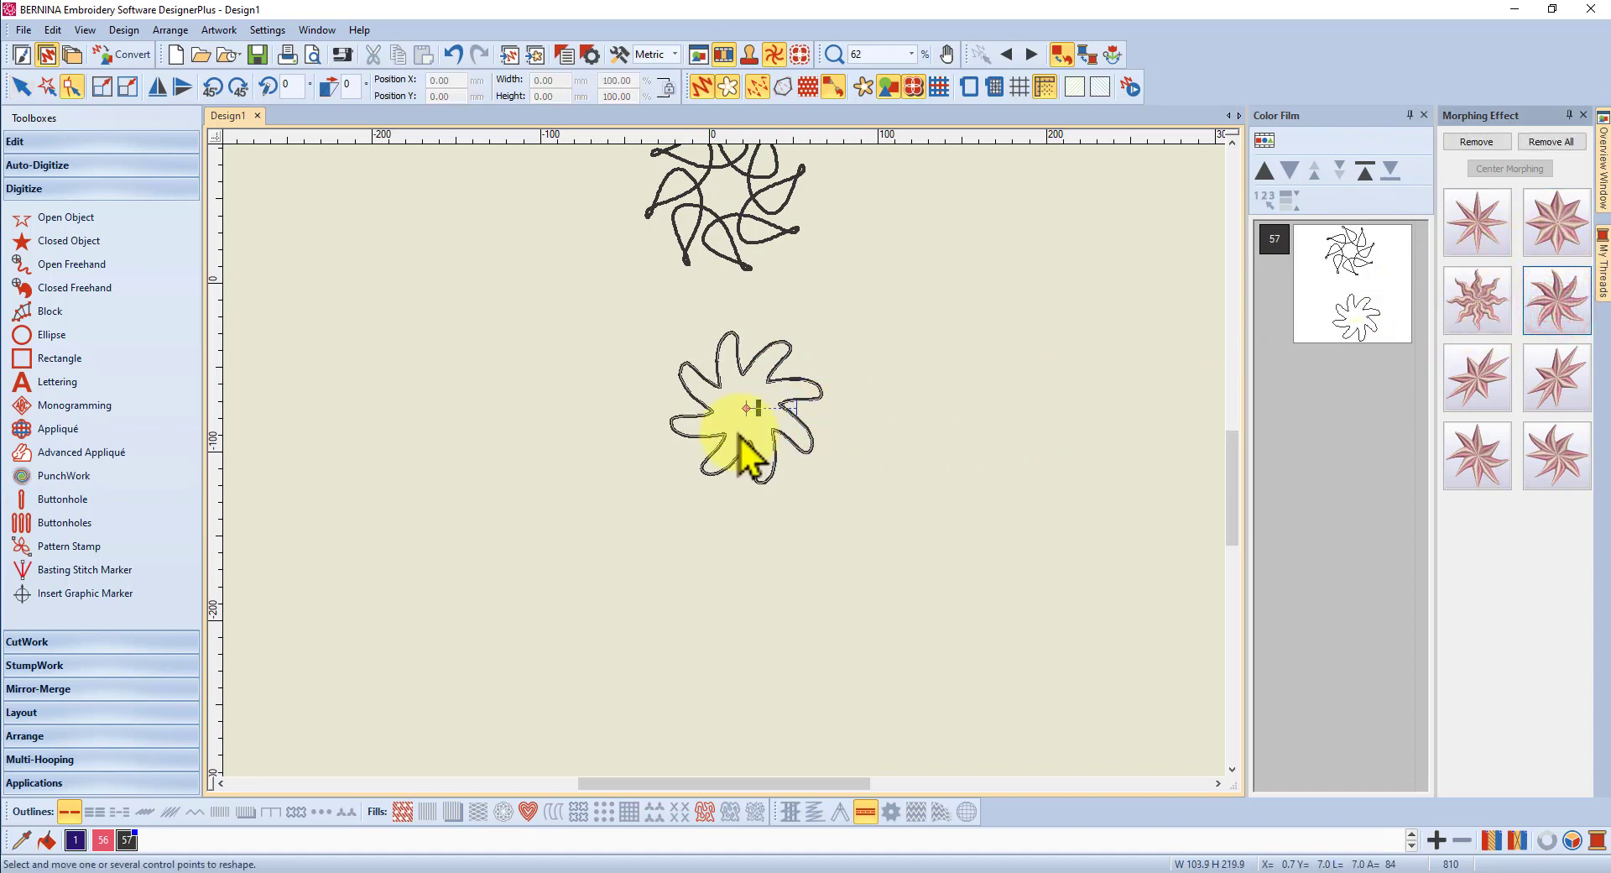
- Increase the lower star's twirl factor until its petals become slender curved blades, and finish reshaping it
left_click_drag(758, 411, 804, 411)
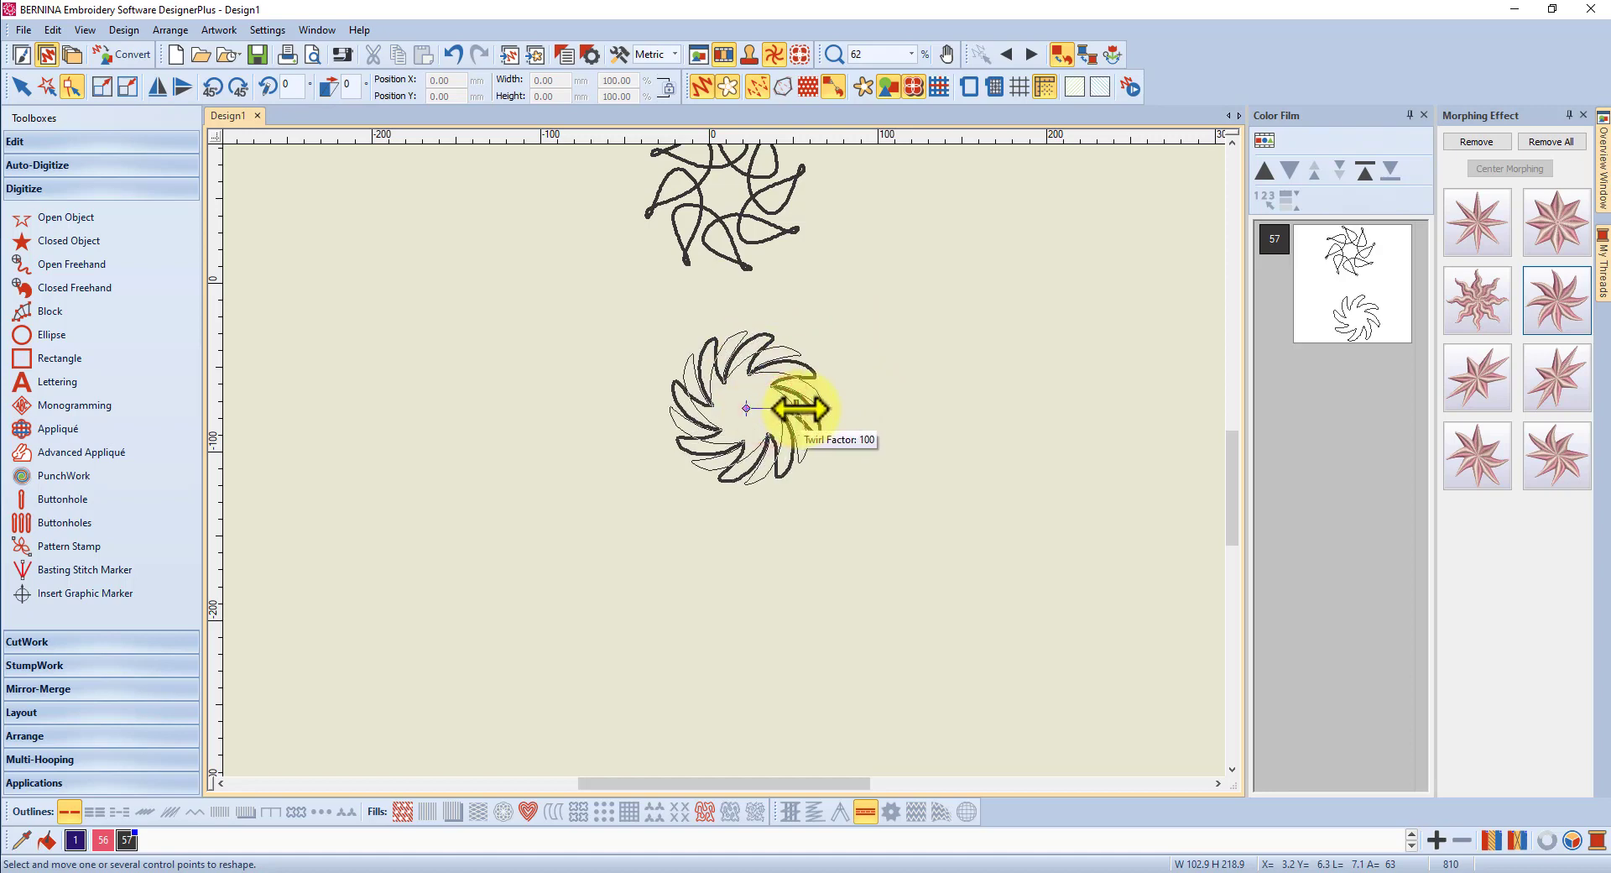
left_click_drag(780, 410, 795, 410)
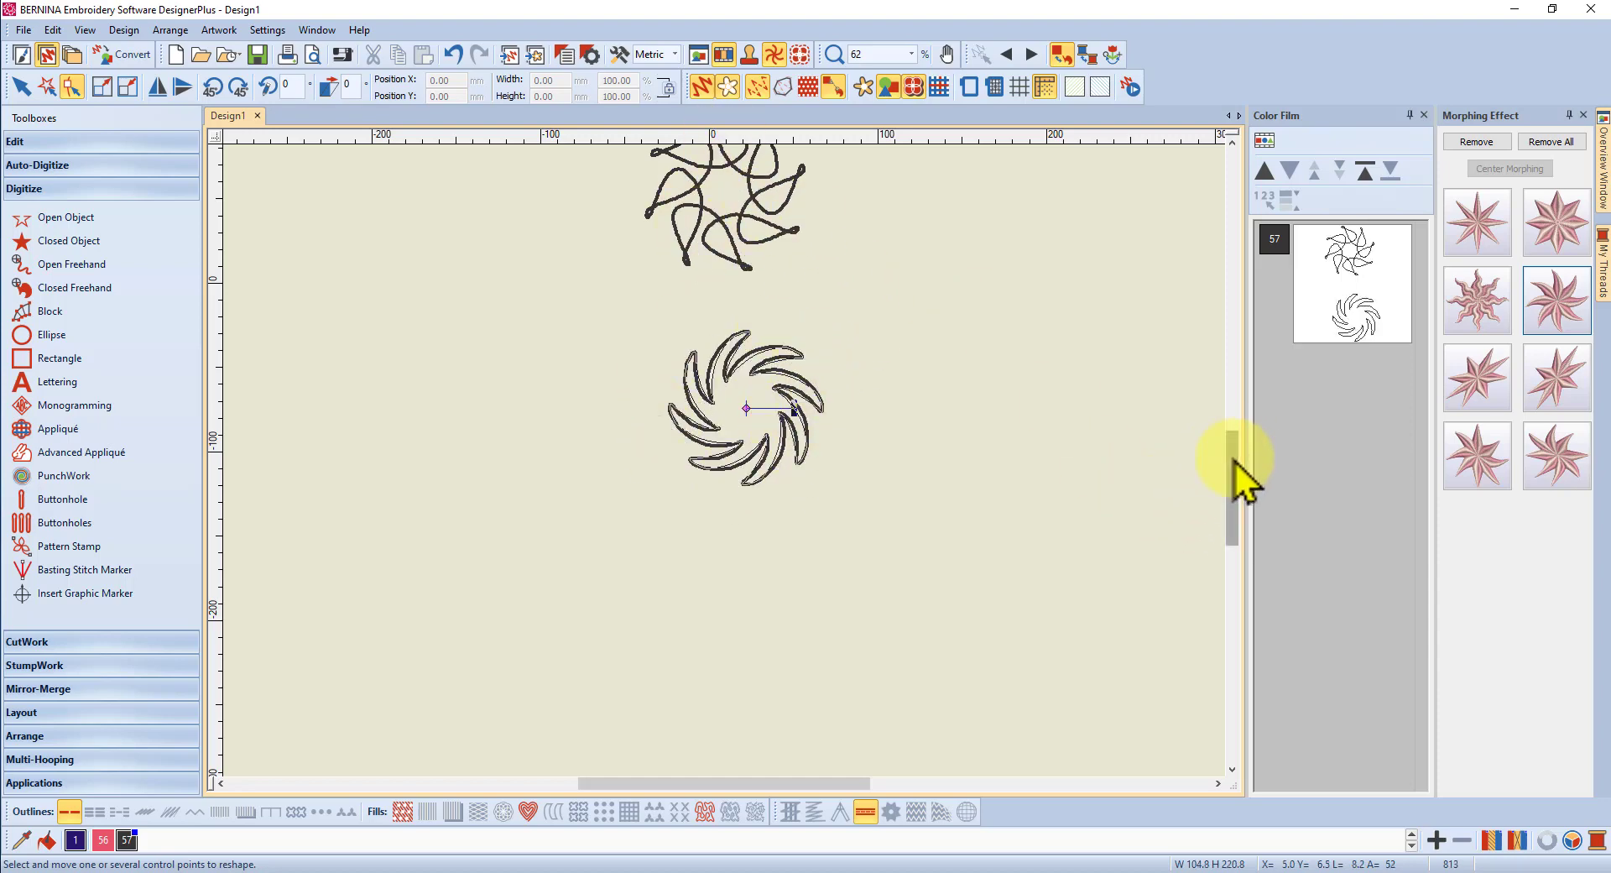
left_click_drag(1236, 460, 1233, 412)
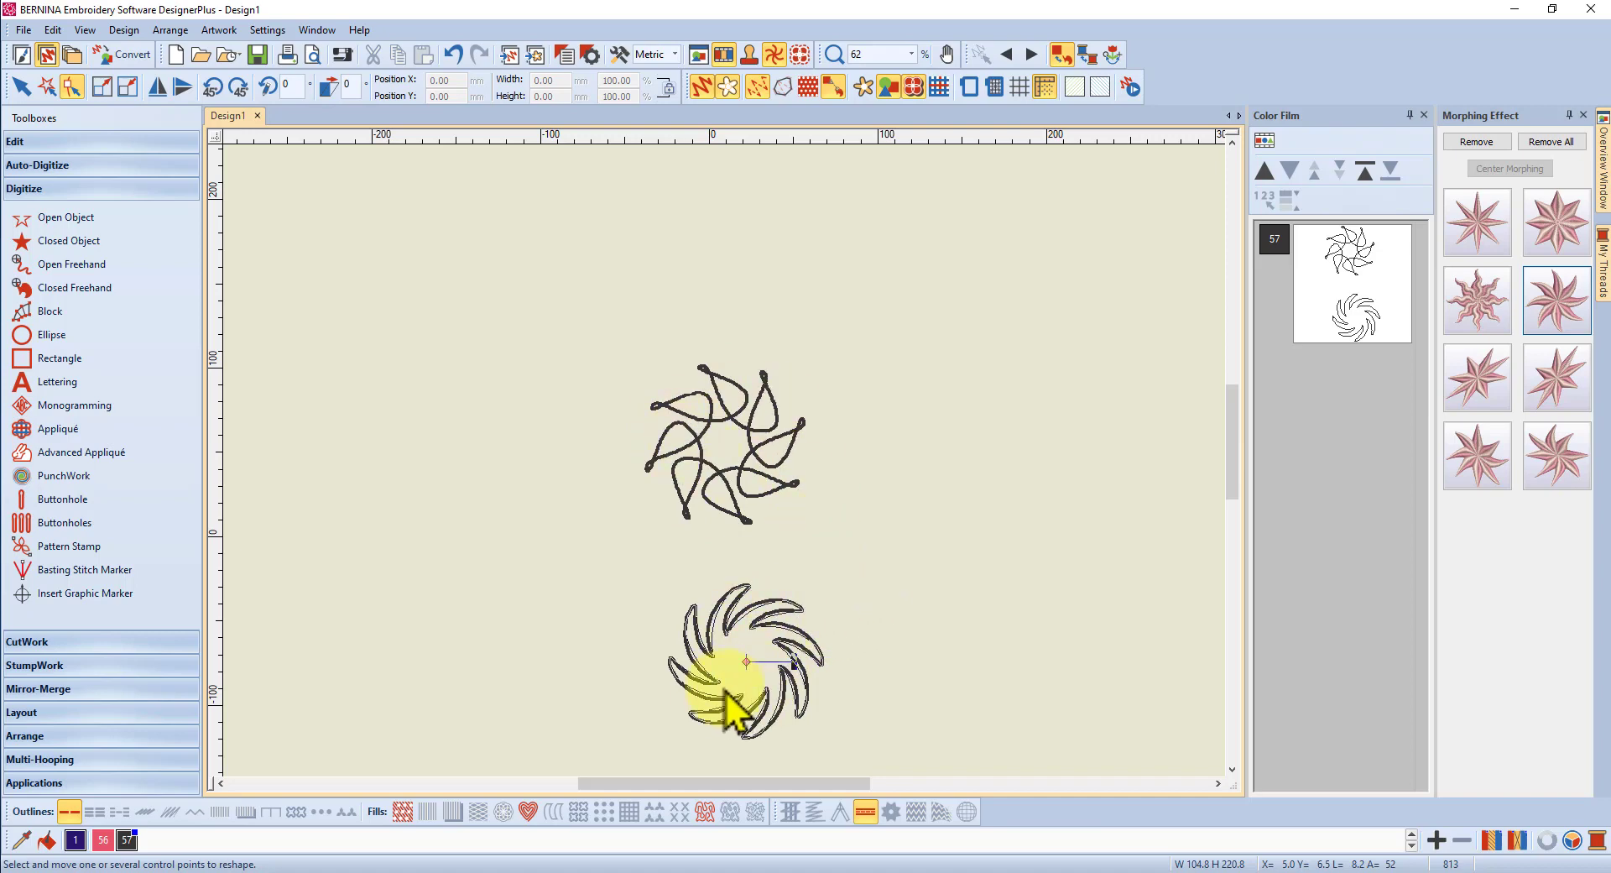
scroll(736, 676, "up", 5)
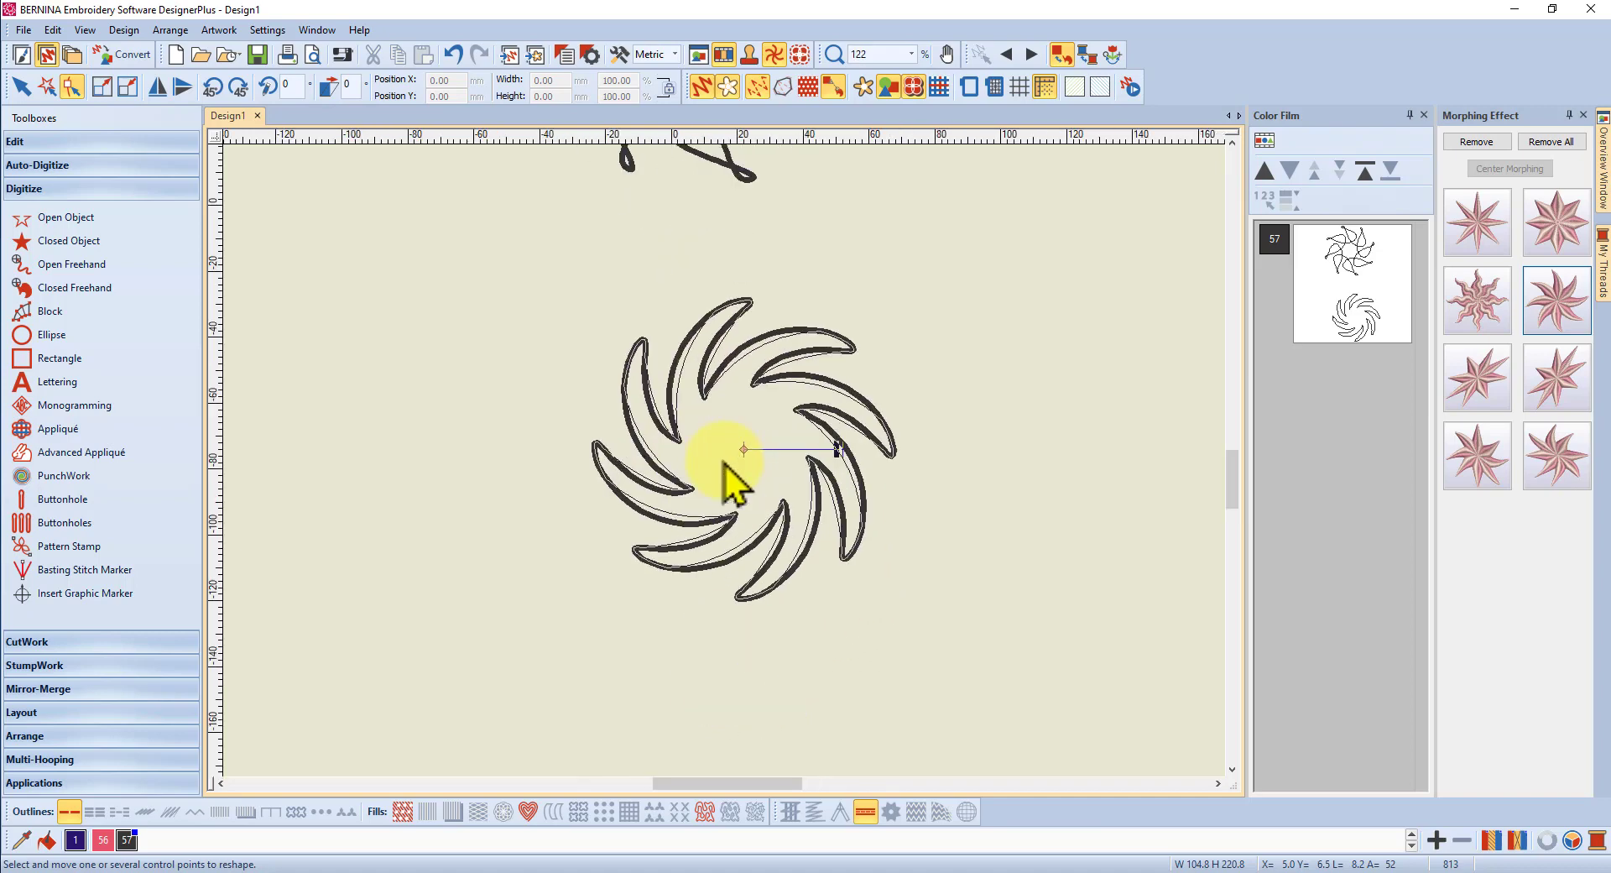
scroll(724, 460, "up", 1)
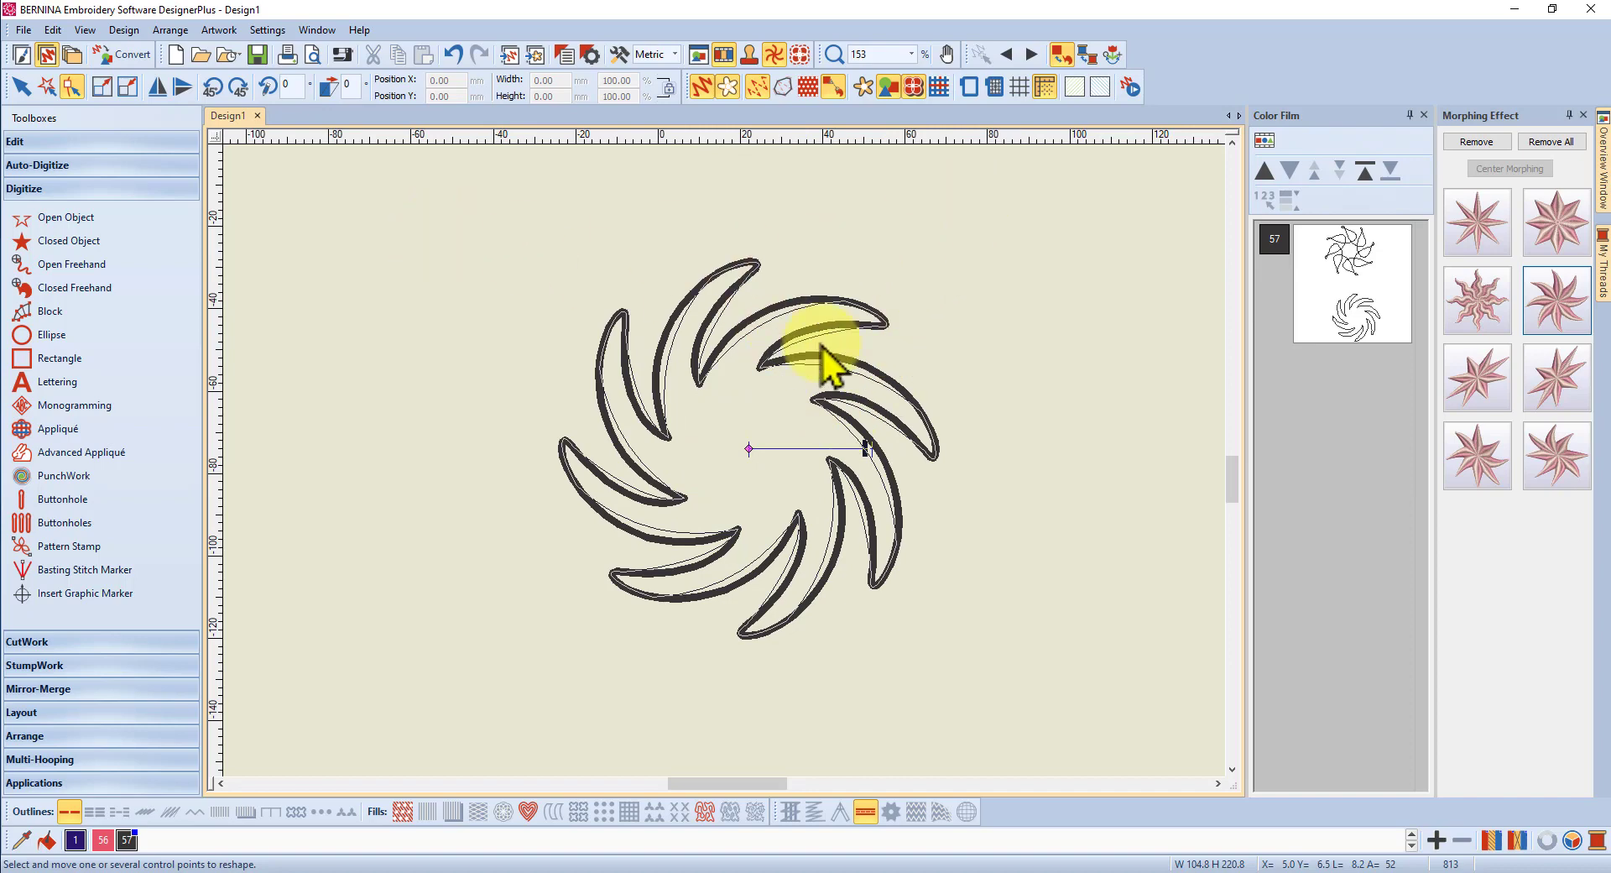
left_click(21, 86)
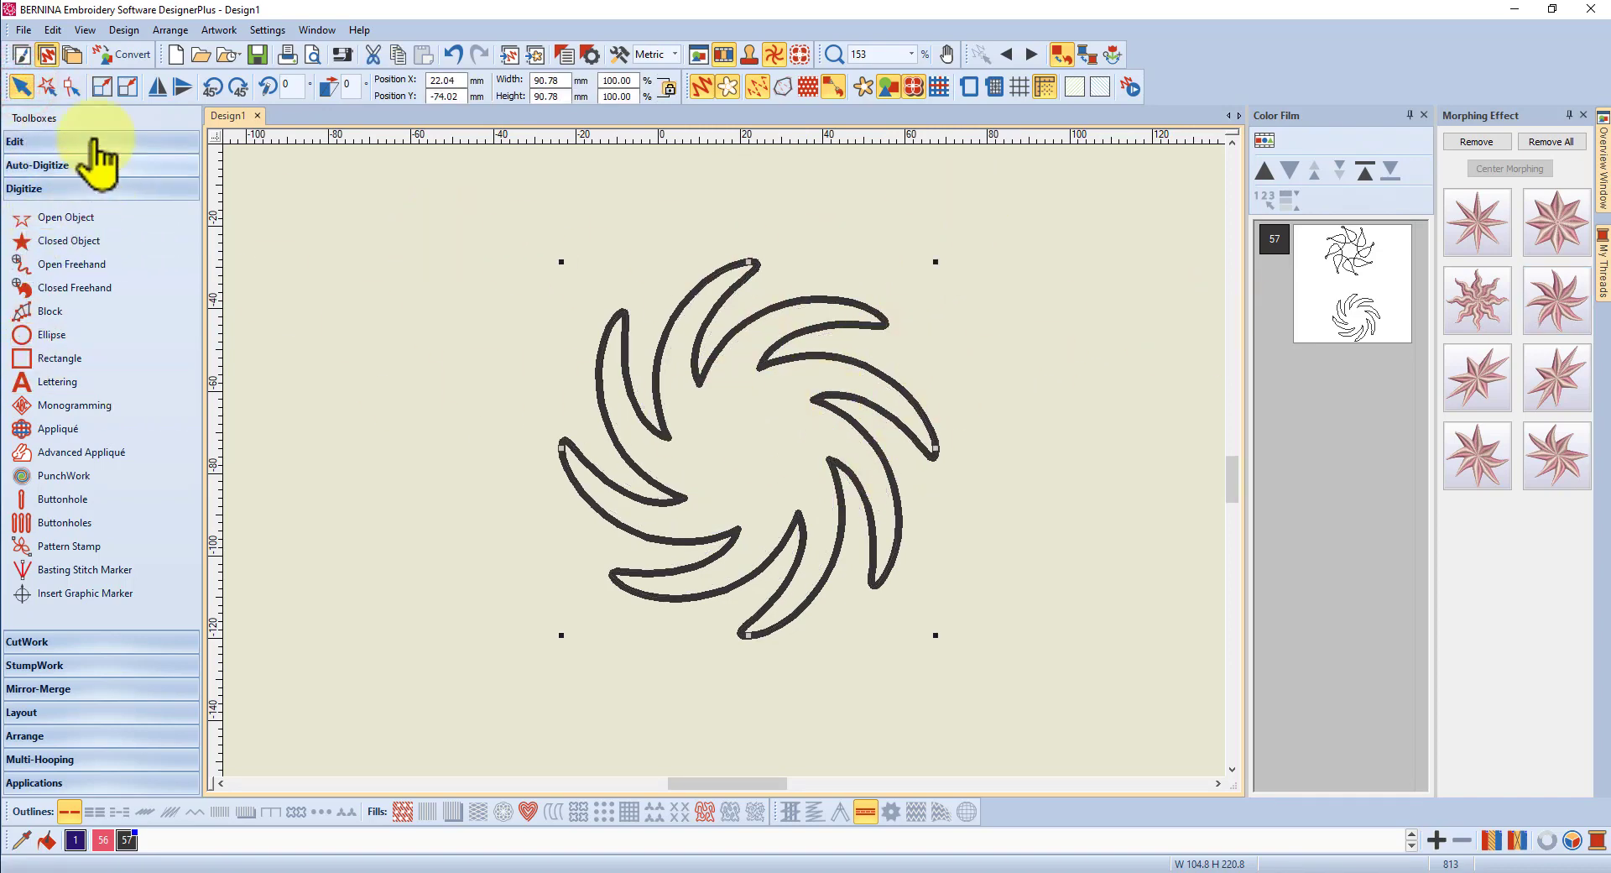
- Use the Knife on the twirled motif, setting a short cut line at the inner end of one petal, and complete the cut
left_click(72, 86)
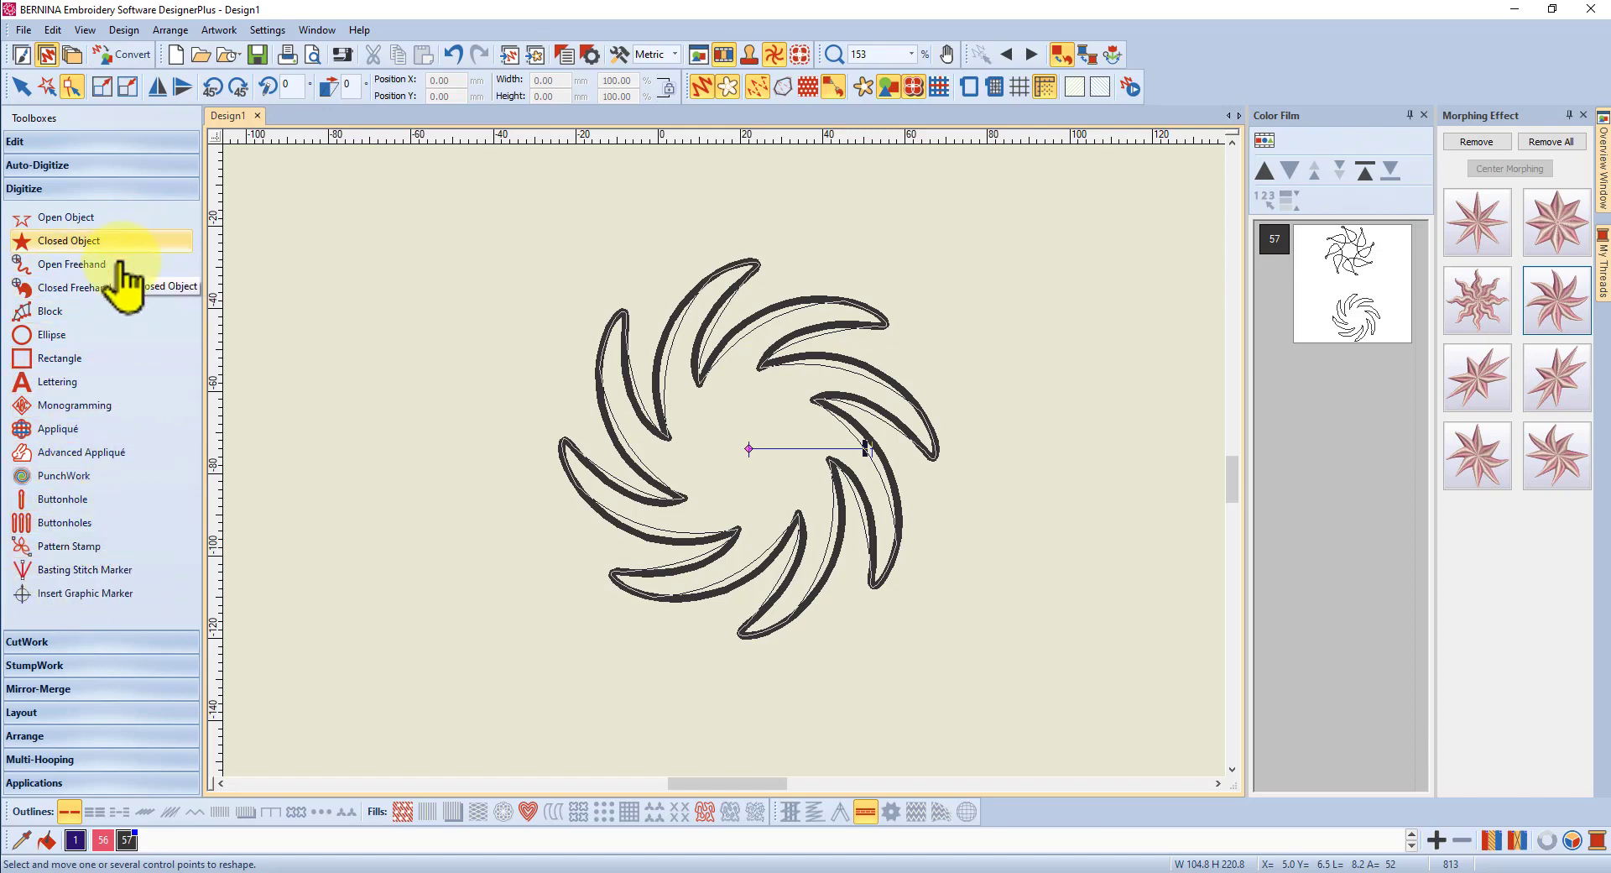
left_click(42, 142)
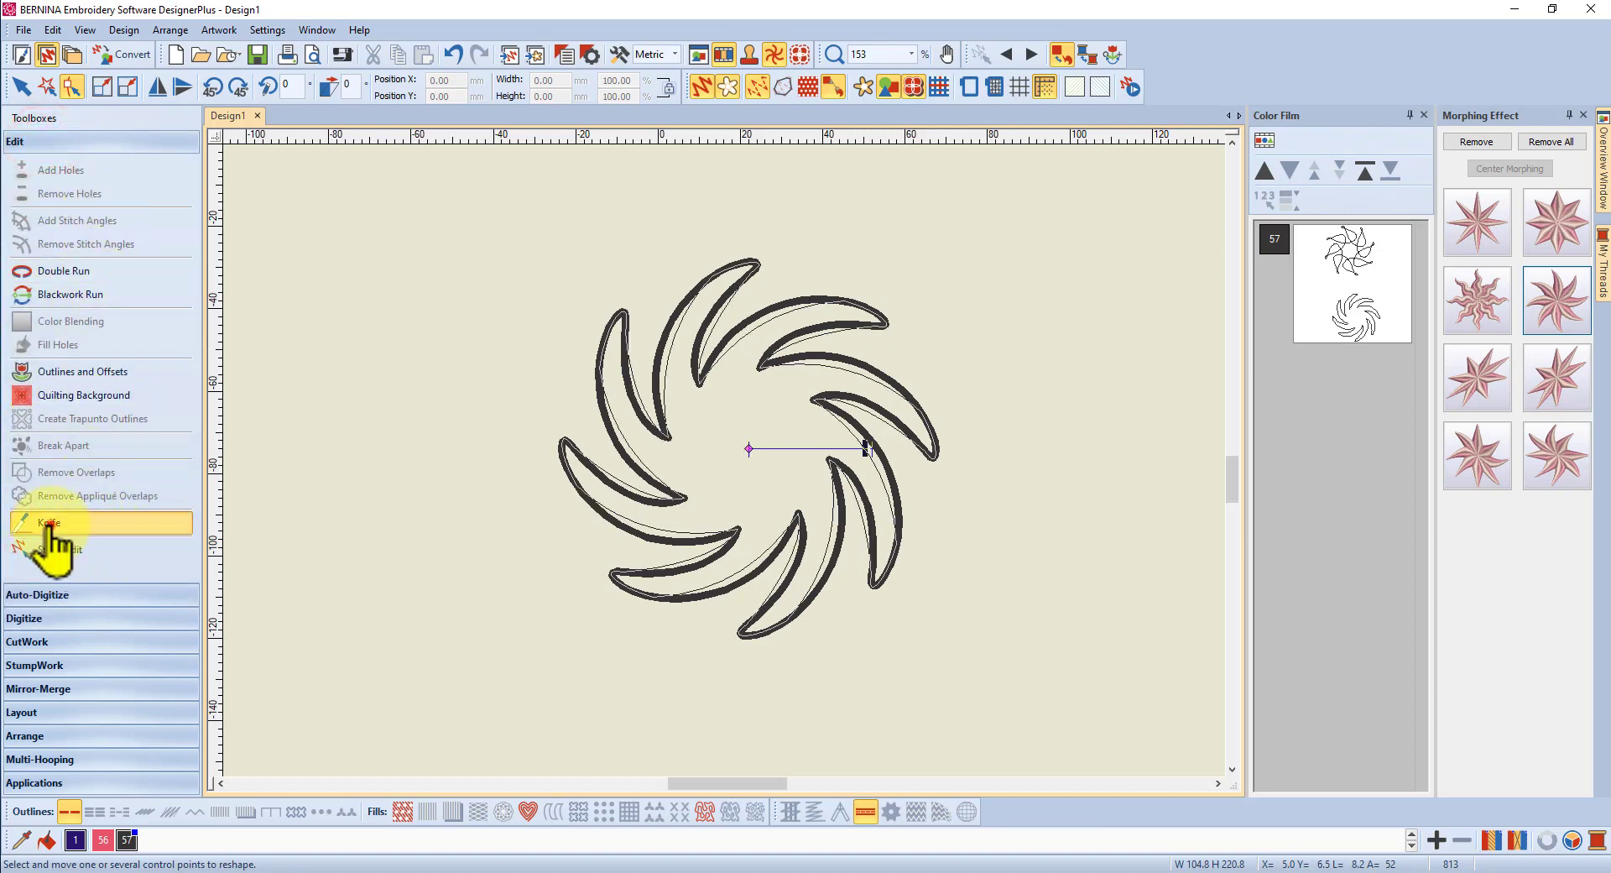
left_click(49, 524)
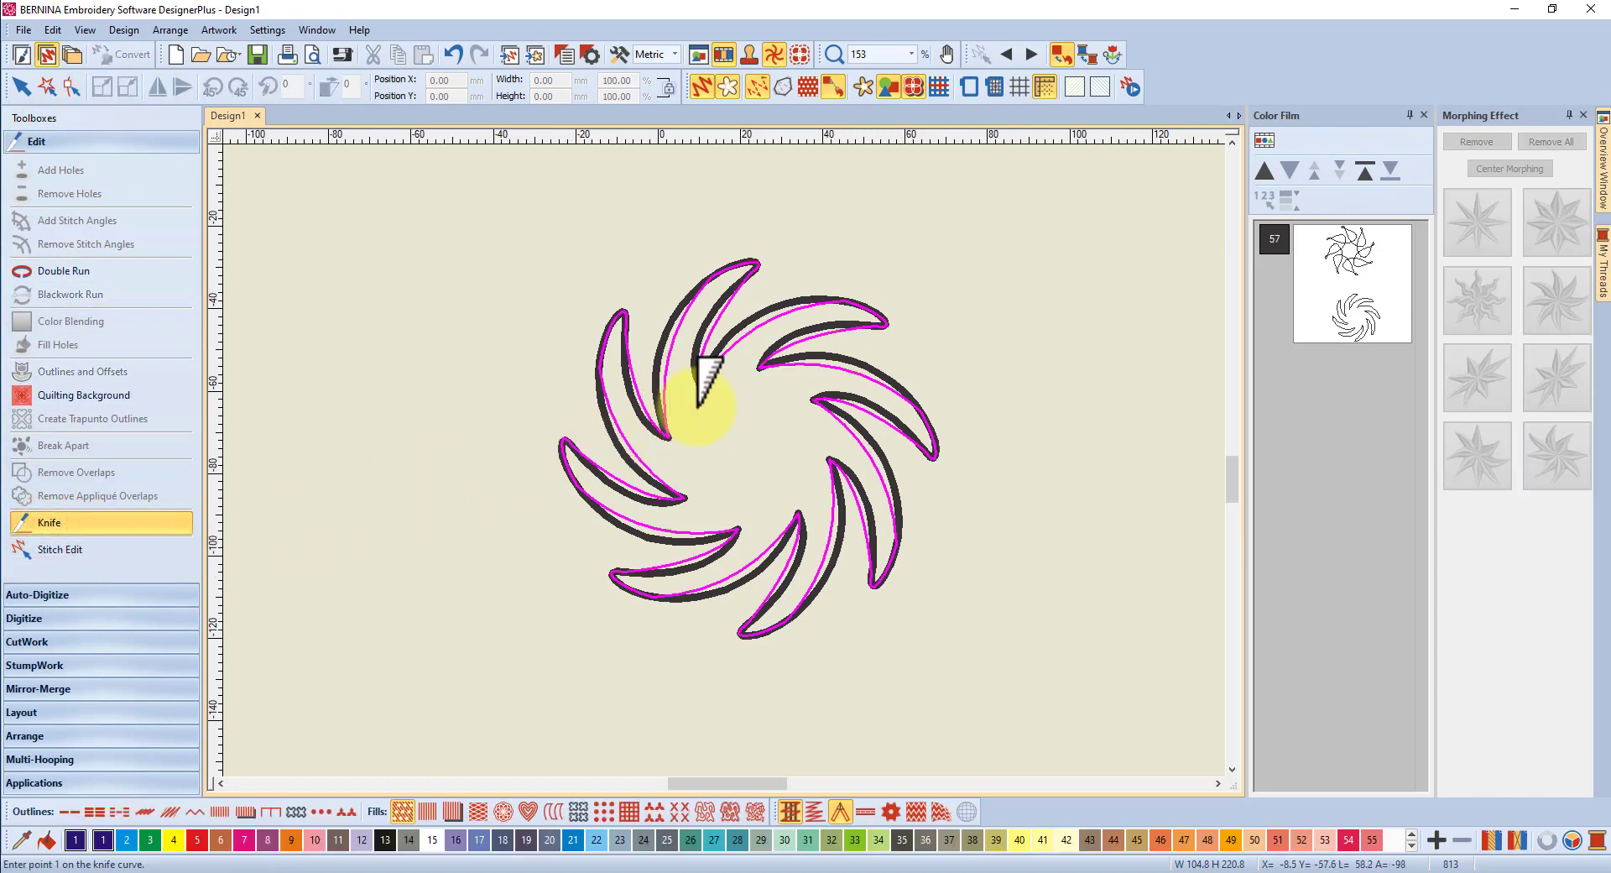
left_click(822, 485)
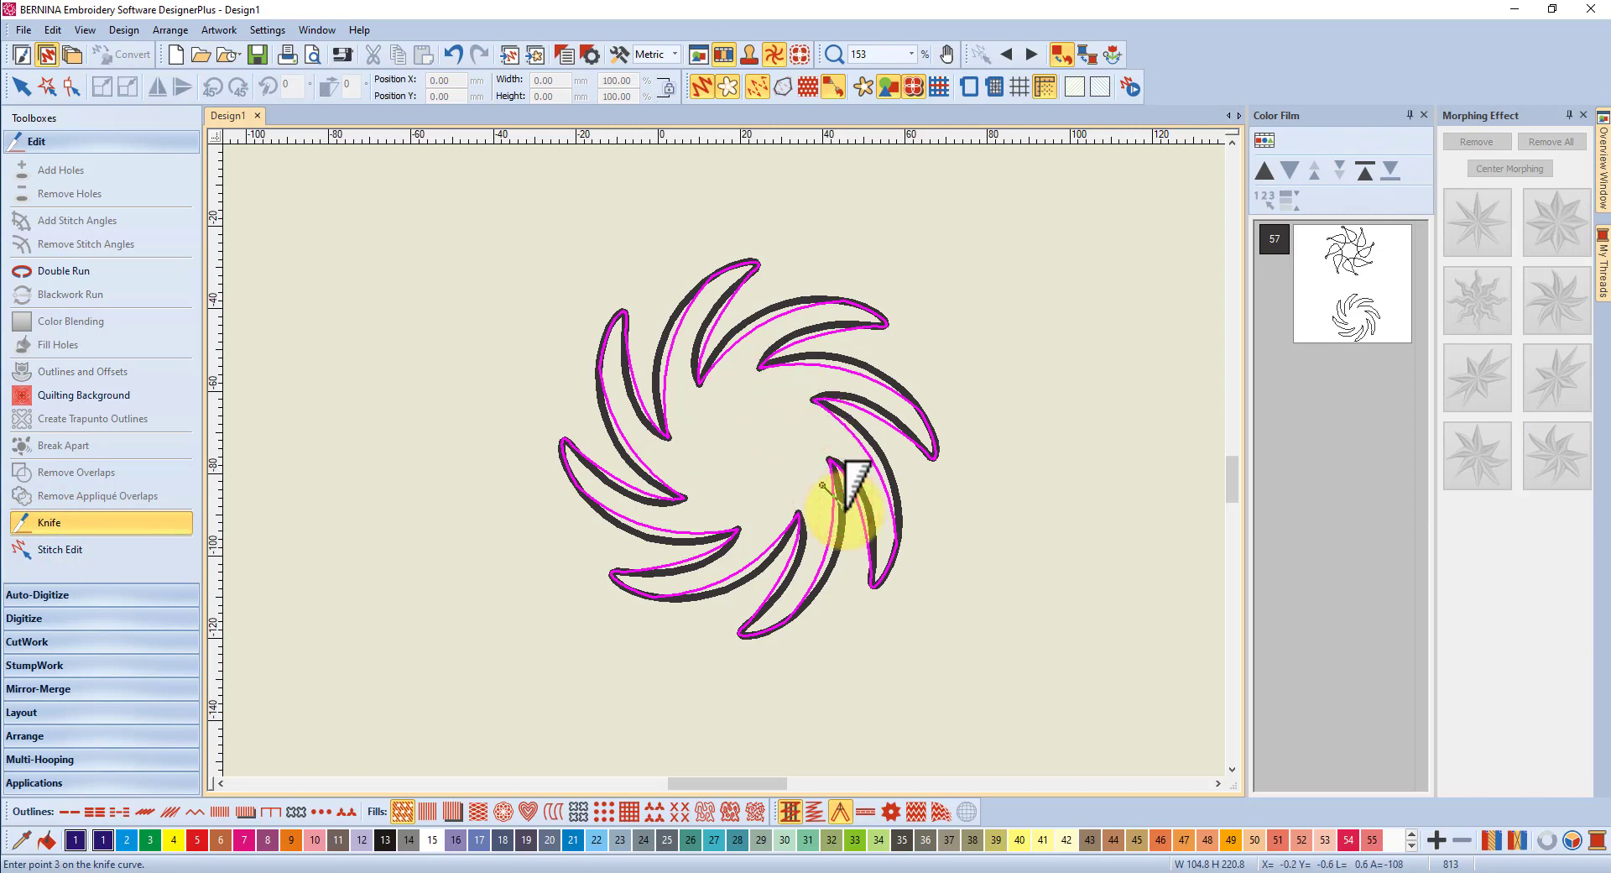
key("Return")
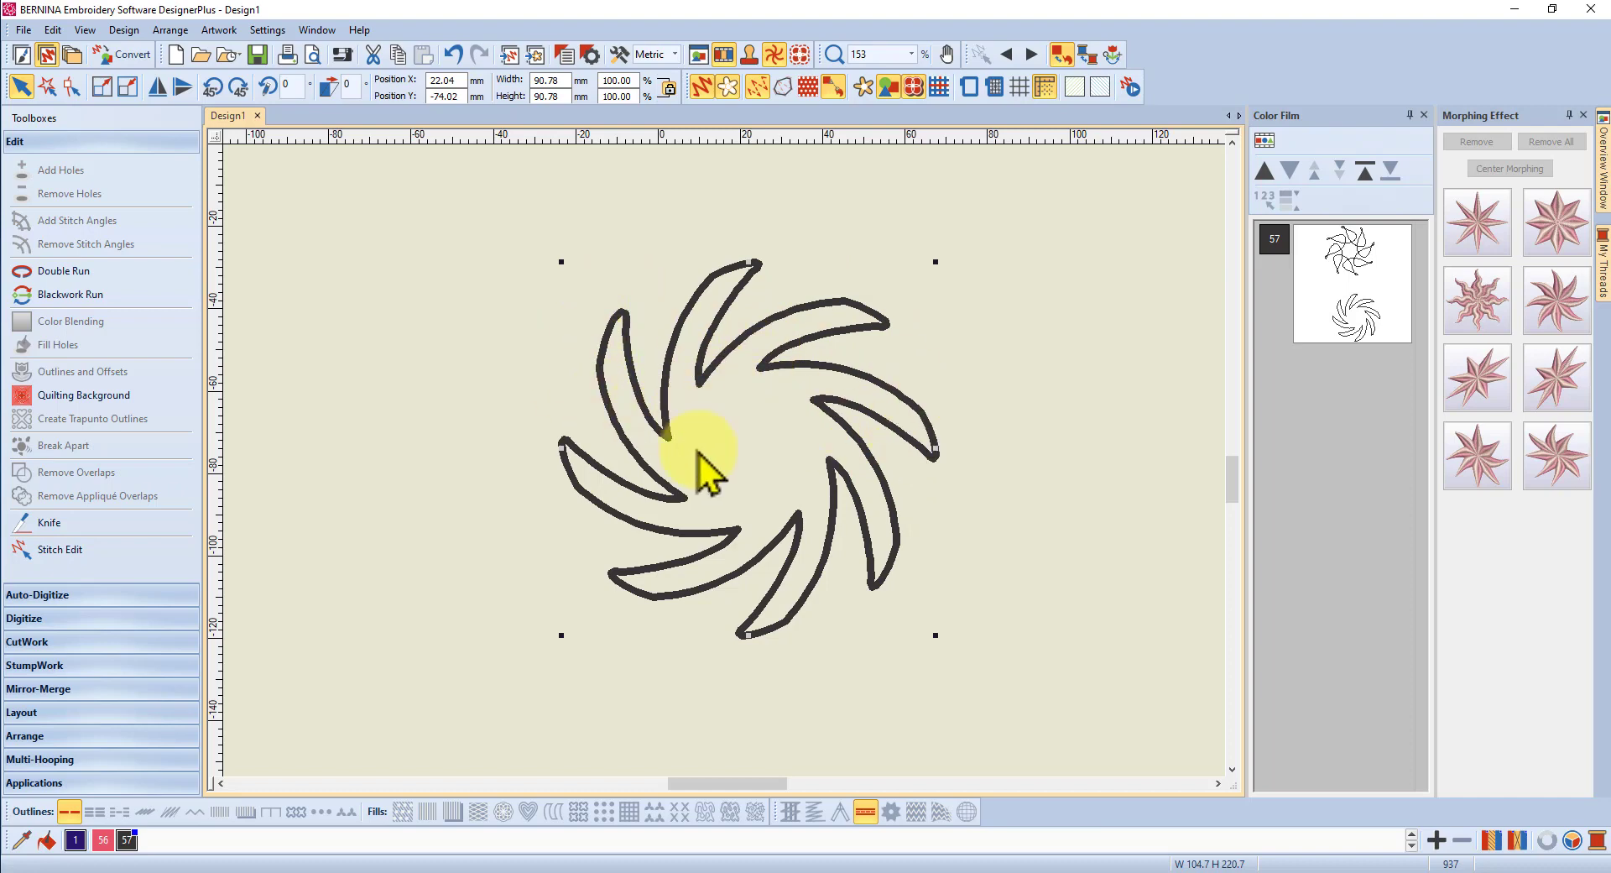
scroll(720, 473, "up", 3)
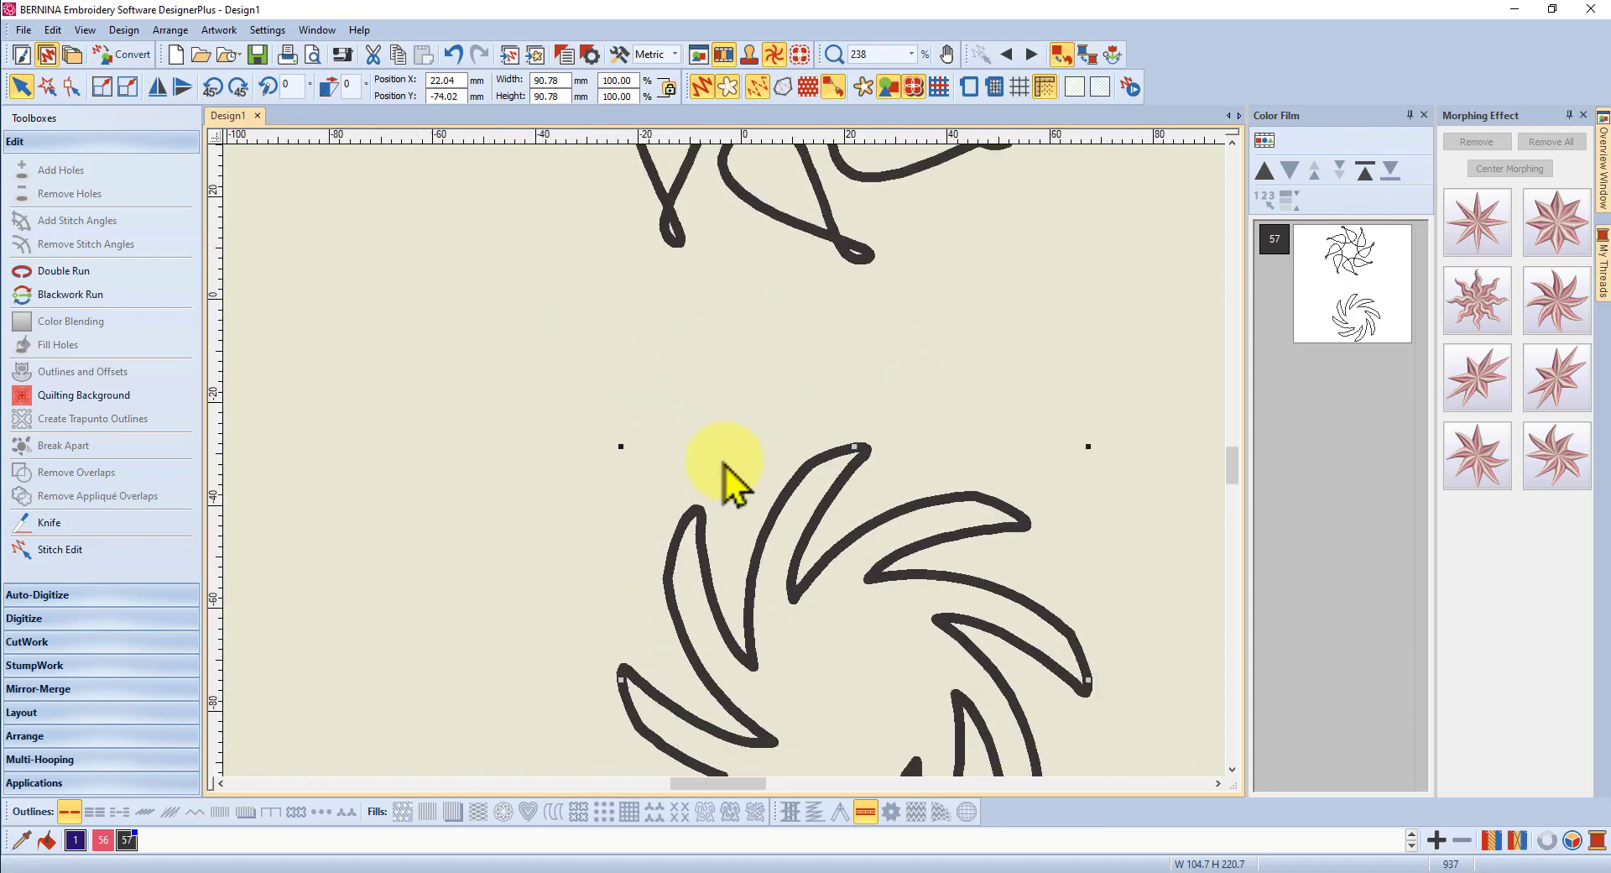
scroll(720, 472, "down", 7)
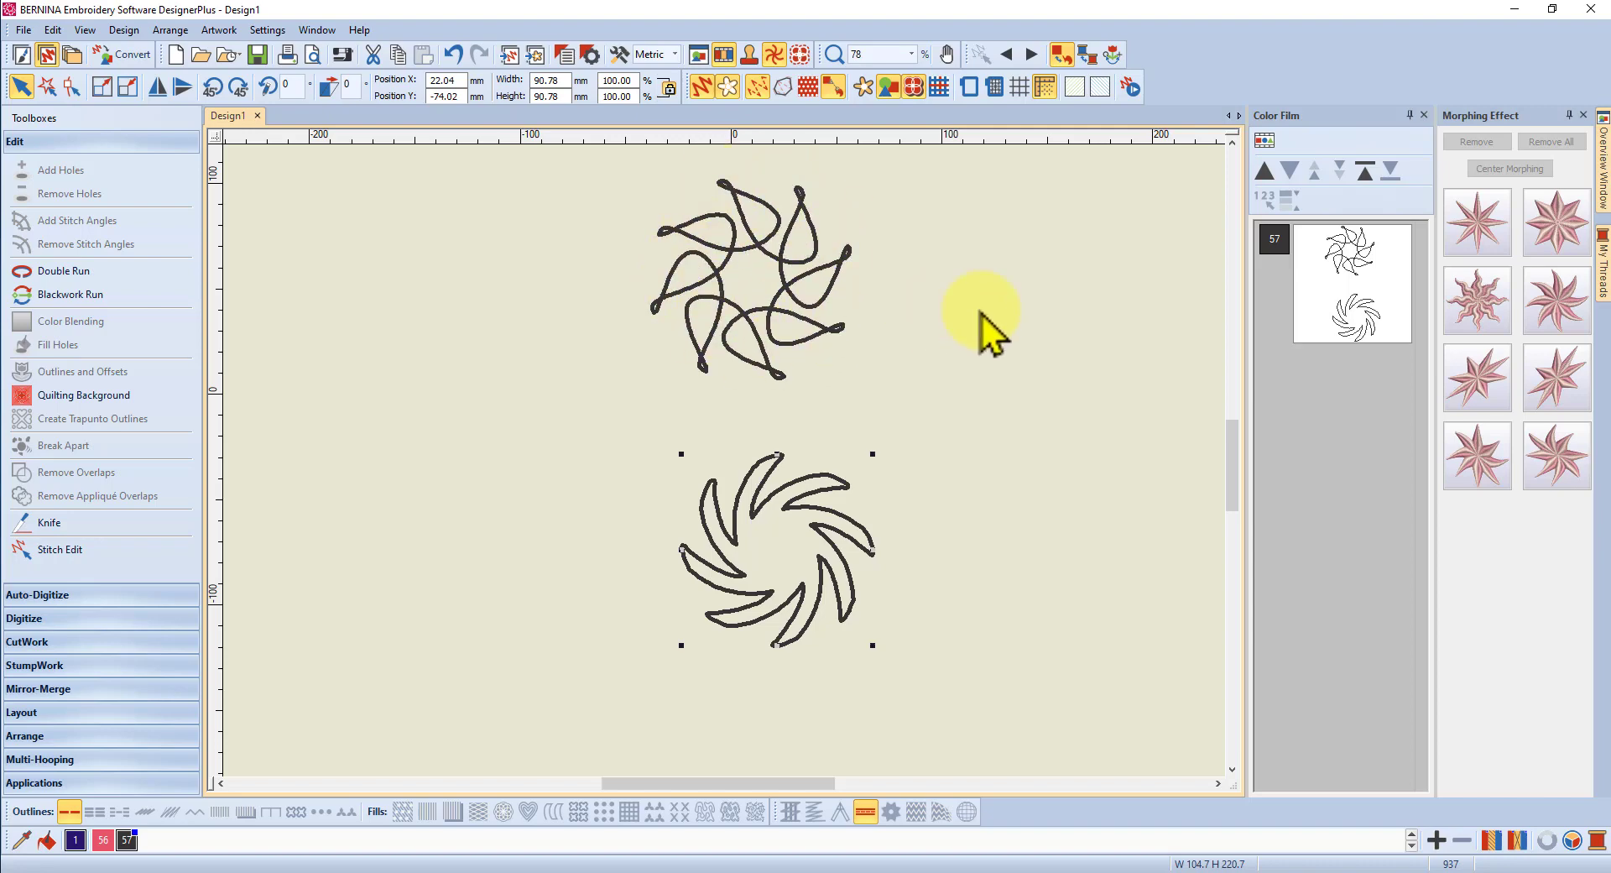
scroll(956, 279, "down", 1)
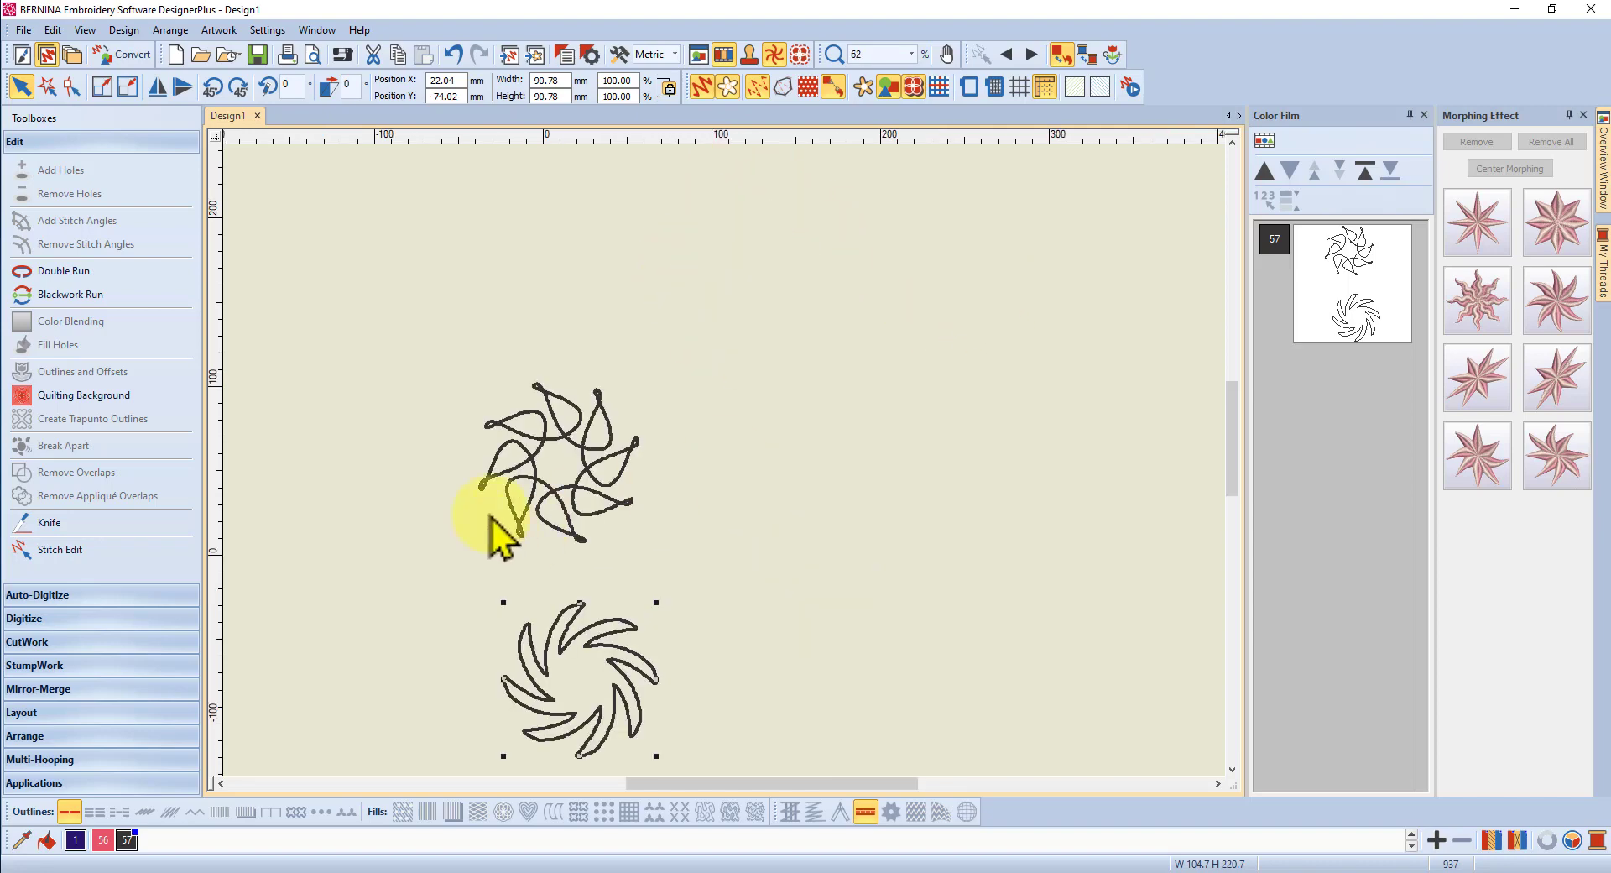